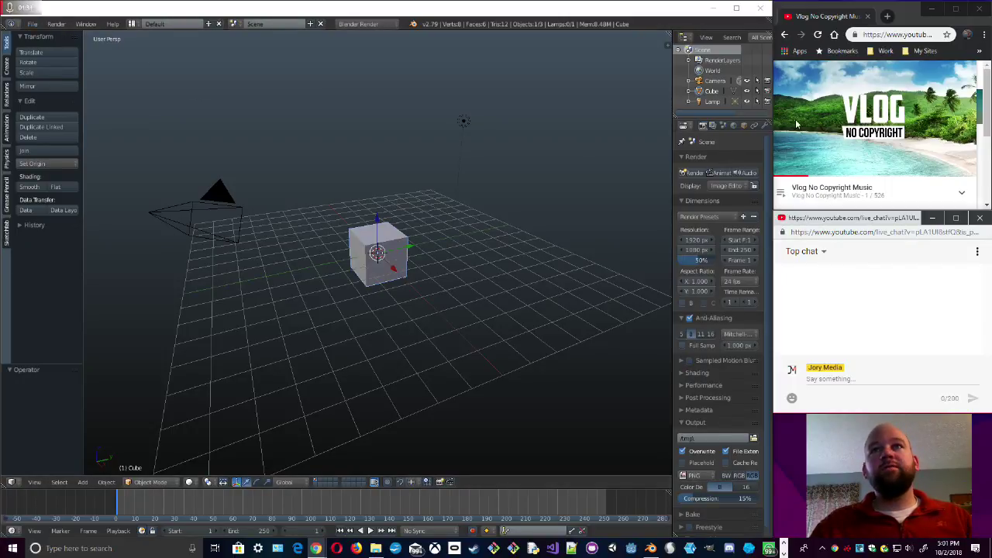
- Start the music video in the browser and open the recent file WaffleIron.blend in Blender
{"action": "left_click", "coordinate": [872, 118]}
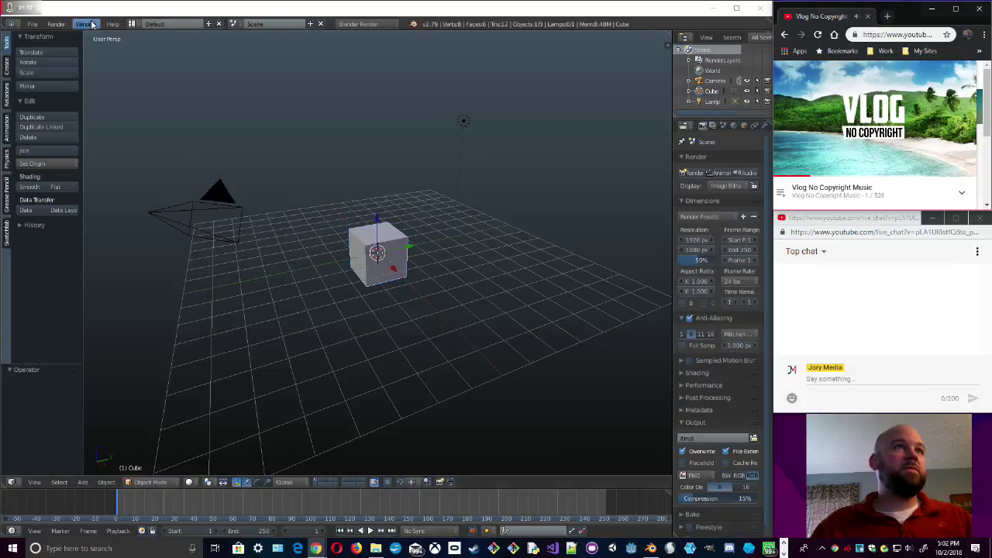
{"action": "left_click", "coordinate": [32, 23]}
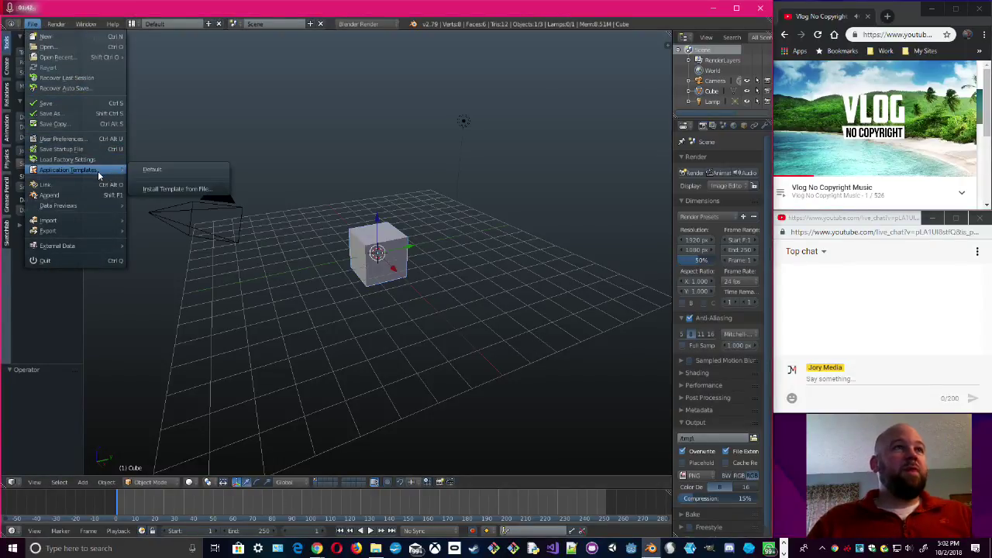
{"action": "mouse_move", "coordinate": [68, 59]}
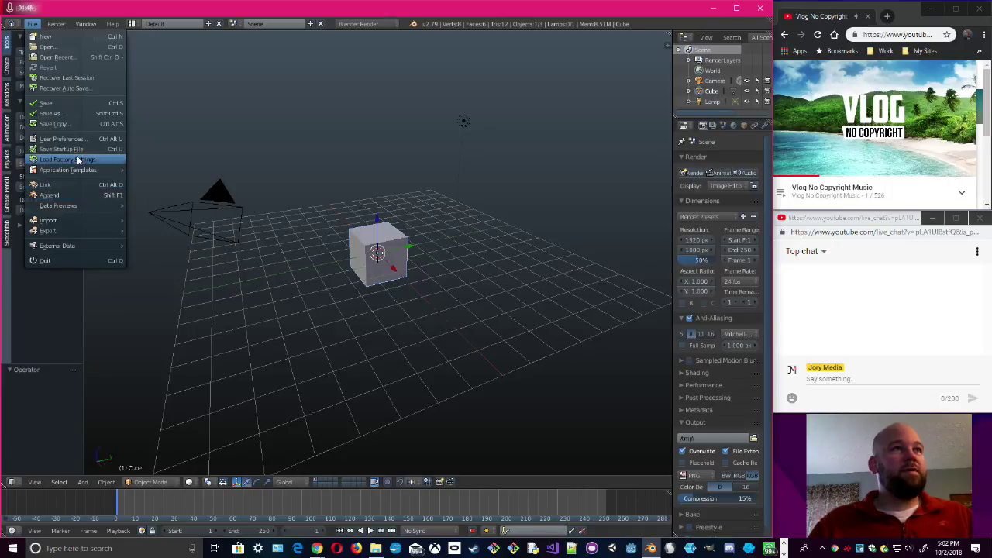
{"action": "mouse_move", "coordinate": [69, 170]}
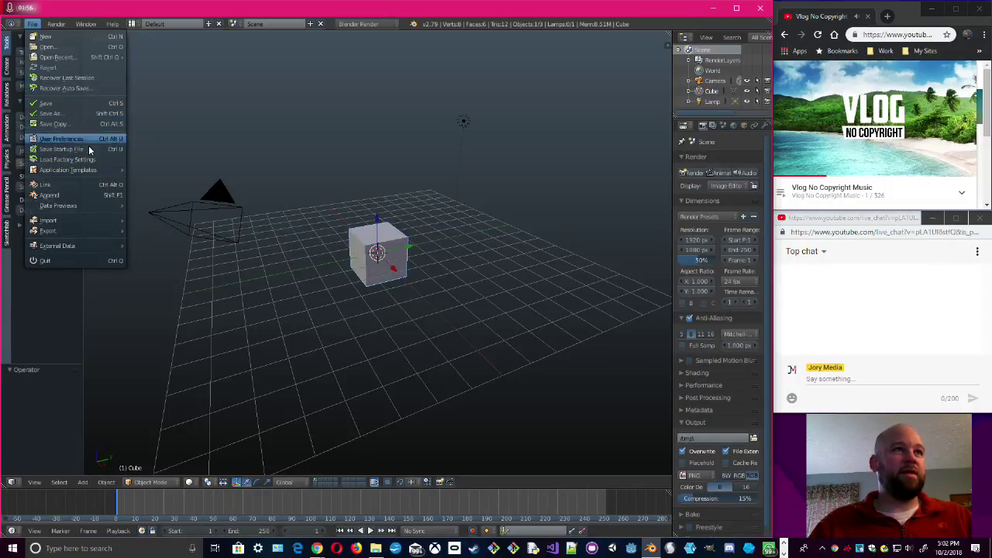
{"action": "mouse_move", "coordinate": [99, 221]}
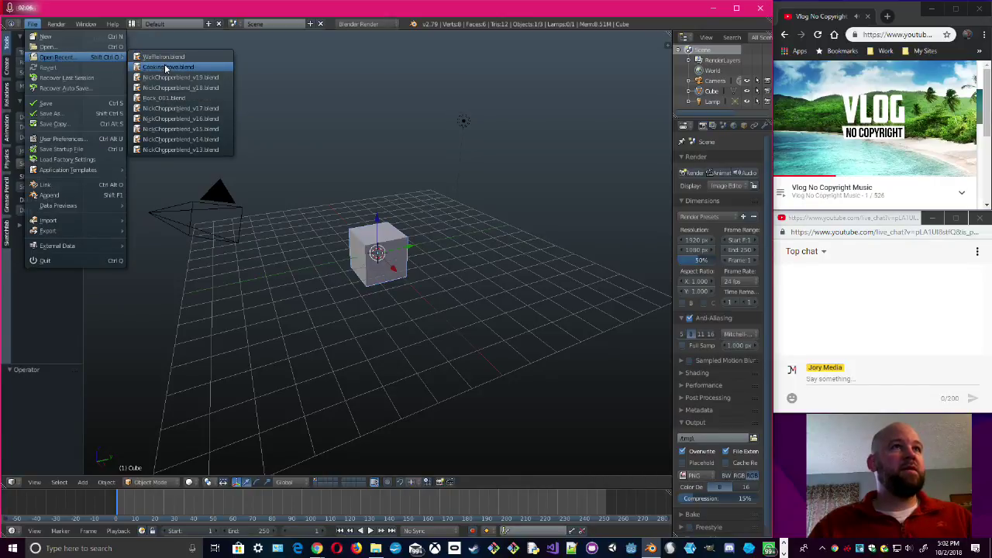
{"action": "left_click", "coordinate": [159, 57]}
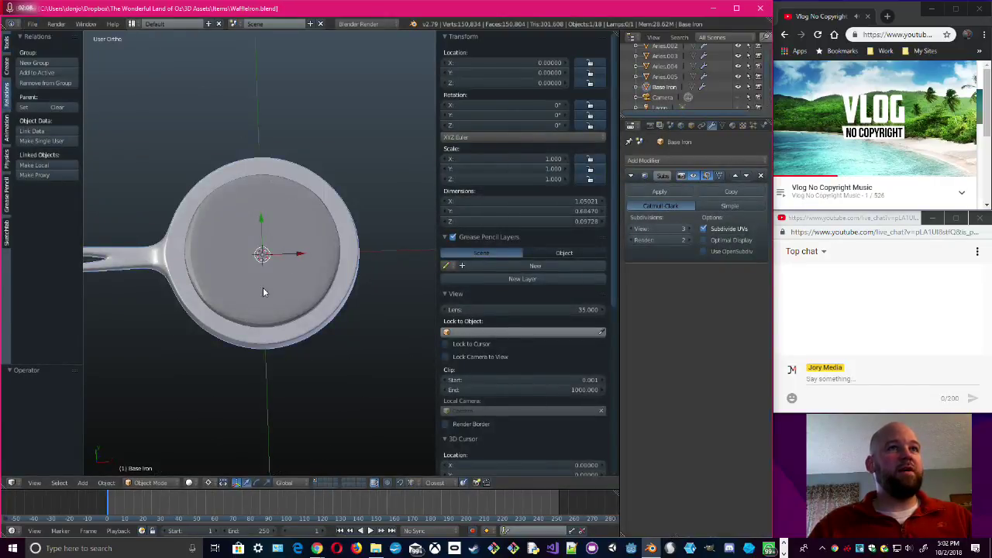
- Narrow the 3D view's properties region to give the waffle iron model more viewing space
{"action": "middle_click_drag", "start_coordinate": [263, 293], "coordinate": [325, 313]}
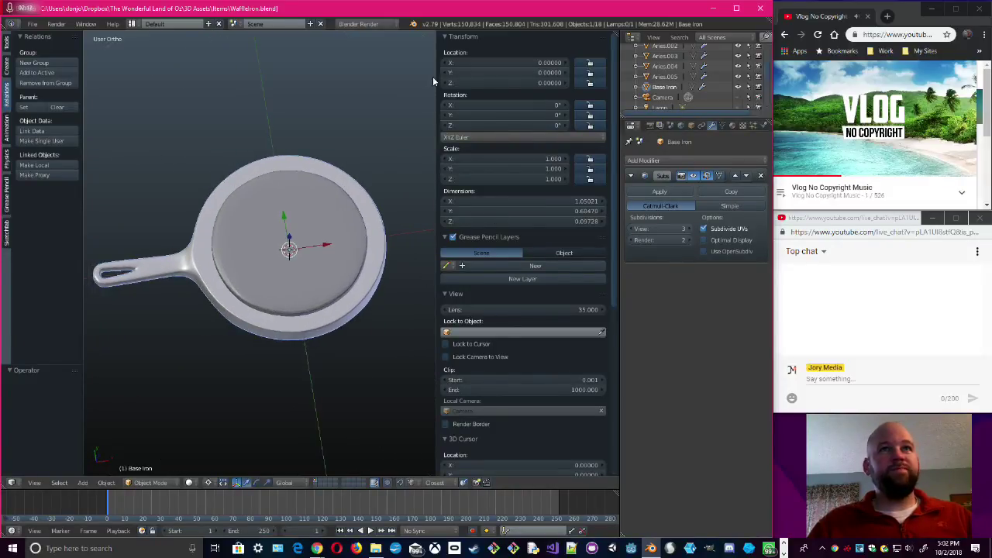
{"action": "left_click_drag", "start_coordinate": [436, 47], "coordinate": [524, 52]}
{"action": "middle_click_drag", "start_coordinate": [508, 86], "coordinate": [426, 309]}
{"action": "scroll", "coordinate": [659, 70], "scroll_direction": "up", "scroll_amount": 1}
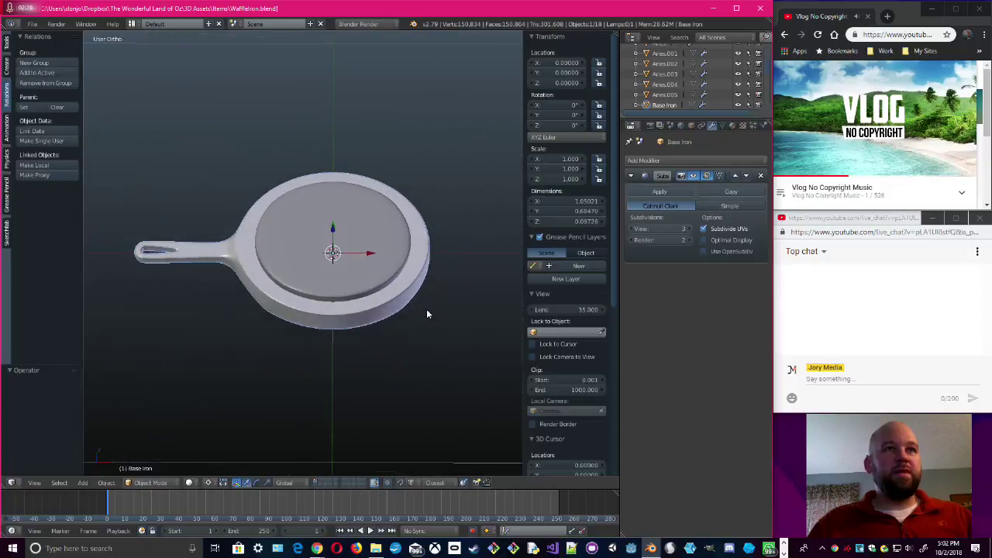
- Enlarge the outliner vertically until the full list of scene objects down to ZigZag.007 fits
{"action": "scroll", "coordinate": [692, 98], "scroll_direction": "down", "scroll_amount": 1}
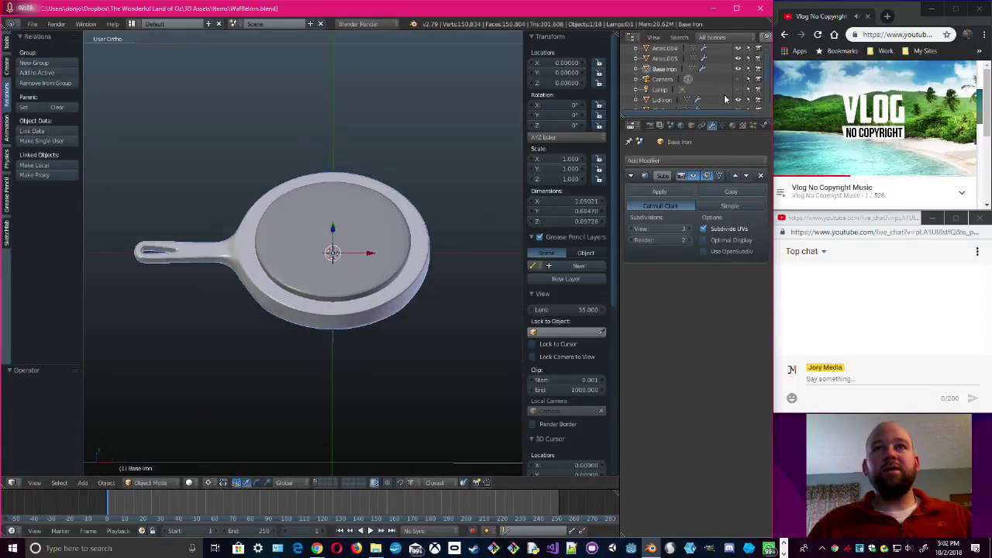
{"action": "scroll", "coordinate": [733, 100], "scroll_direction": "down", "scroll_amount": 1}
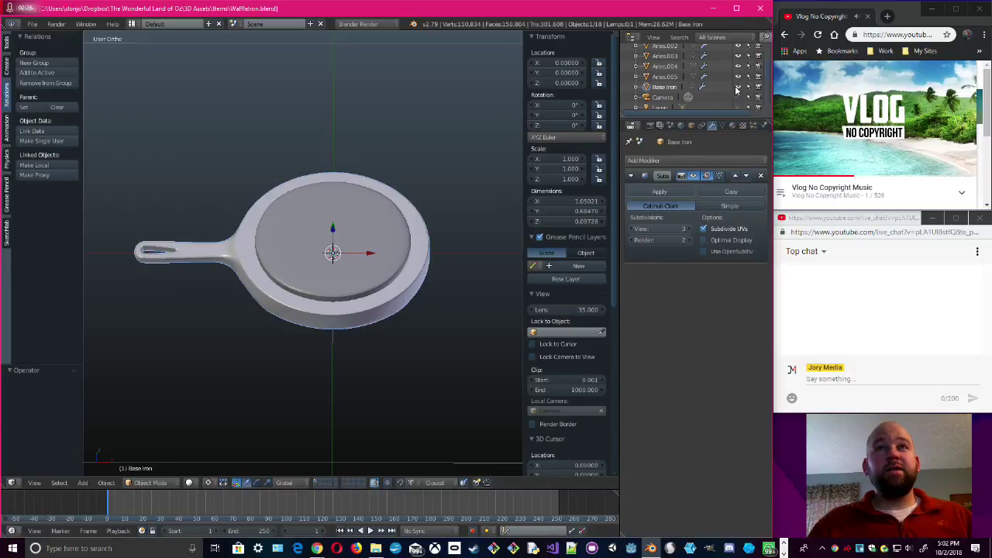
{"action": "scroll", "coordinate": [737, 92], "scroll_direction": "up", "scroll_amount": 4}
{"action": "scroll", "coordinate": [736, 92], "scroll_direction": "down", "scroll_amount": 5}
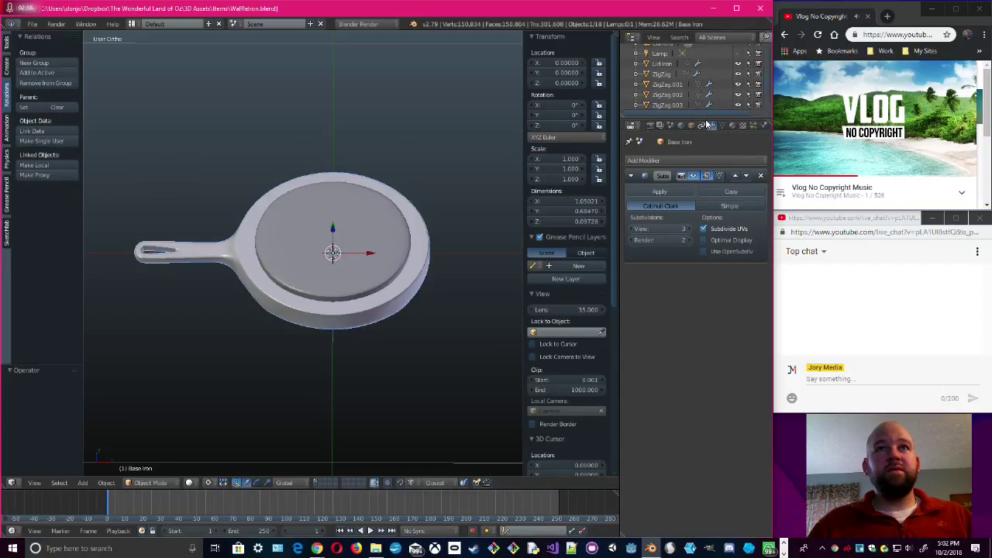
{"action": "left_click_drag", "start_coordinate": [707, 118], "coordinate": [694, 270]}
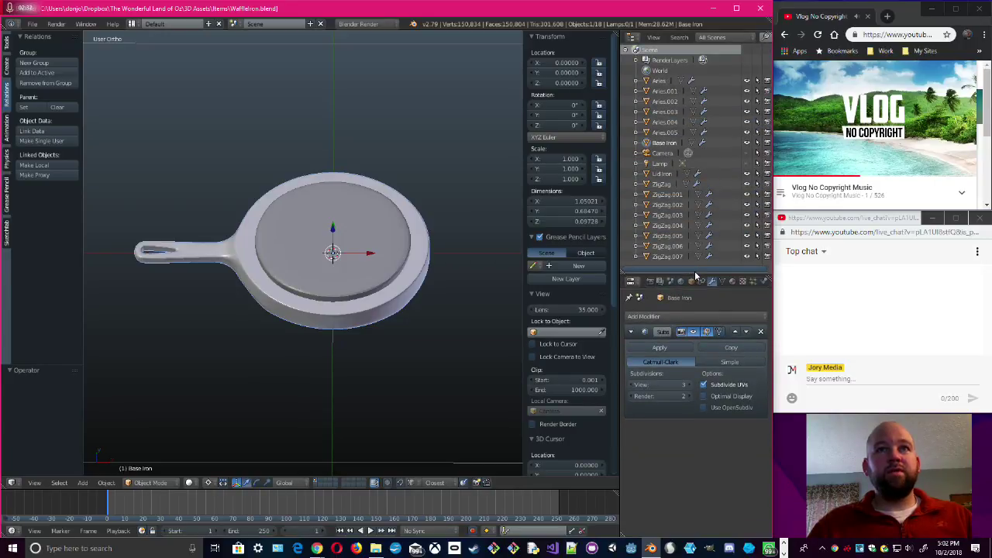
- Hide the Lid Iron object to expose the waffle pattern inside the base
{"action": "left_click", "coordinate": [747, 175]}
{"action": "middle_click_drag", "start_coordinate": [358, 320], "coordinate": [364, 353]}
{"action": "scroll", "coordinate": [365, 354], "scroll_direction": "up", "scroll_amount": 5}
{"action": "middle_click_drag", "start_coordinate": [434, 348], "coordinate": [302, 331]}
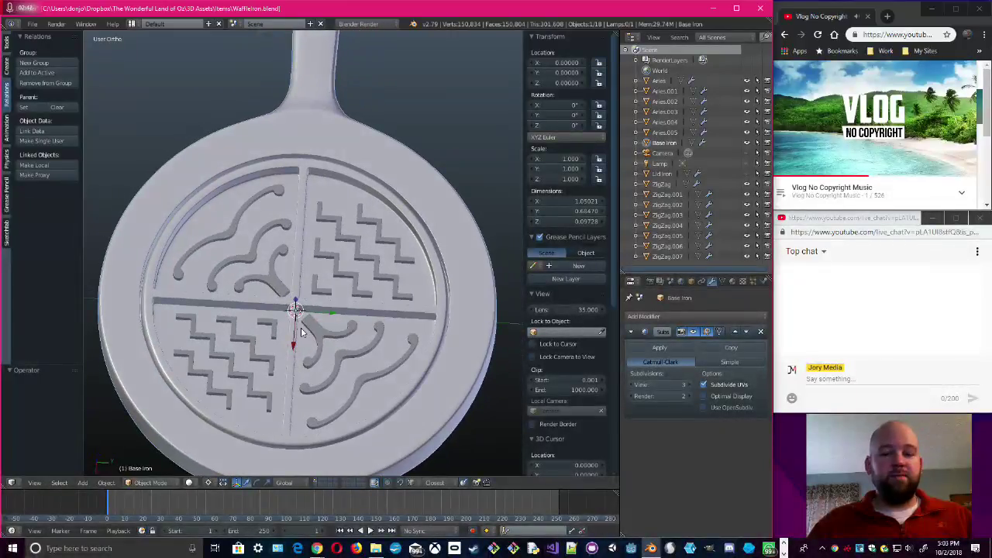
- Examine the base iron and its pattern from the top view against the background blueprint, in both solid and wireframe shading
{"action": "key", "text": "KP_7"}
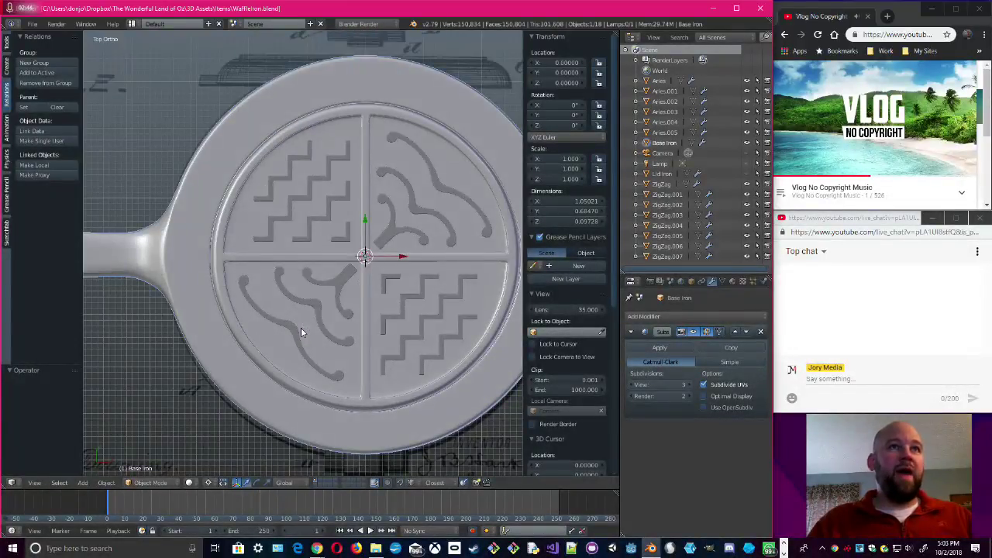
{"action": "scroll", "coordinate": [234, 252], "scroll_direction": "up", "scroll_amount": 2}
{"action": "scroll", "coordinate": [234, 252], "scroll_direction": "down", "scroll_amount": 5}
{"action": "middle_click_drag", "start_coordinate": [413, 238], "coordinate": [411, 256], "text": "shift"}
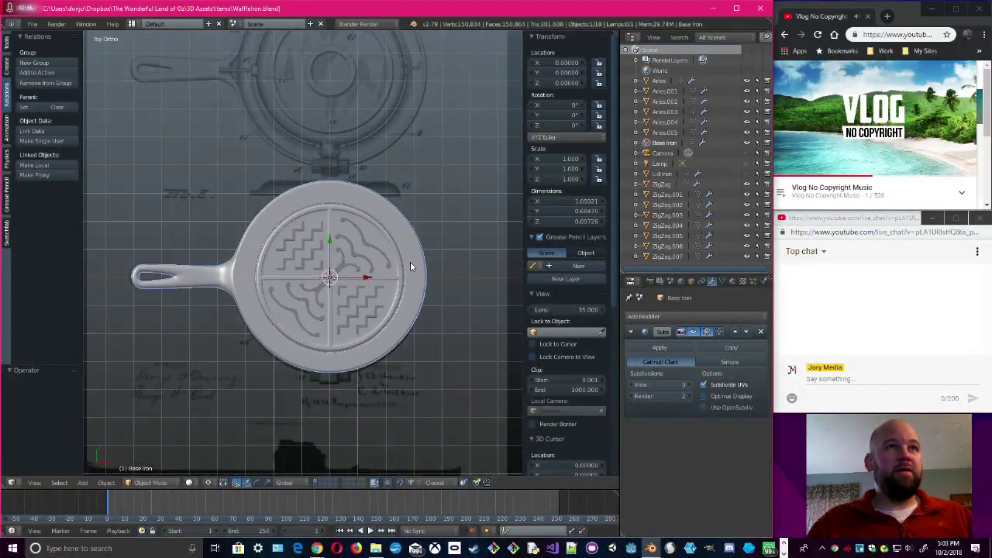
{"action": "scroll", "coordinate": [413, 256], "scroll_direction": "down", "scroll_amount": 1}
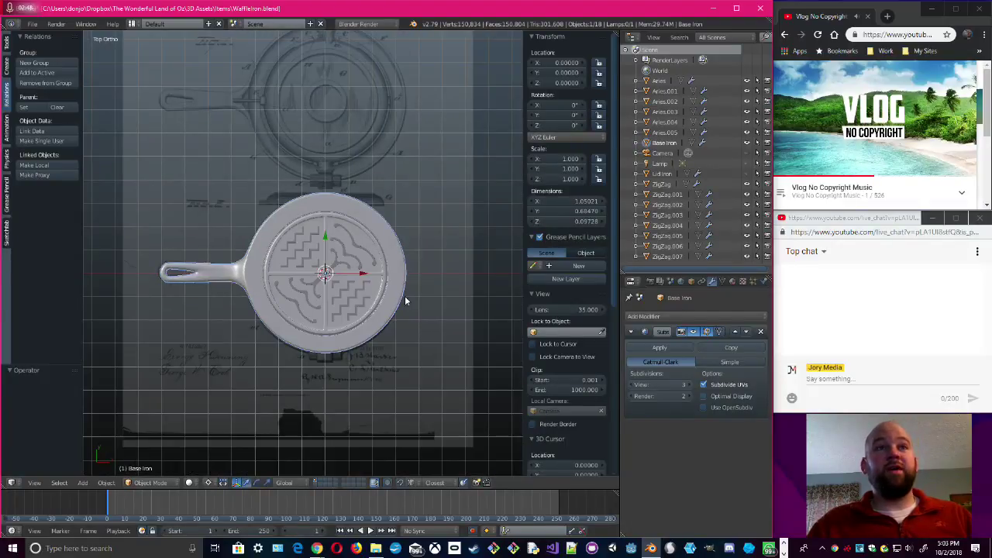
{"action": "middle_click_drag", "start_coordinate": [380, 203], "coordinate": [373, 173], "text": "shift"}
{"action": "scroll", "coordinate": [414, 238], "scroll_direction": "up", "scroll_amount": 1}
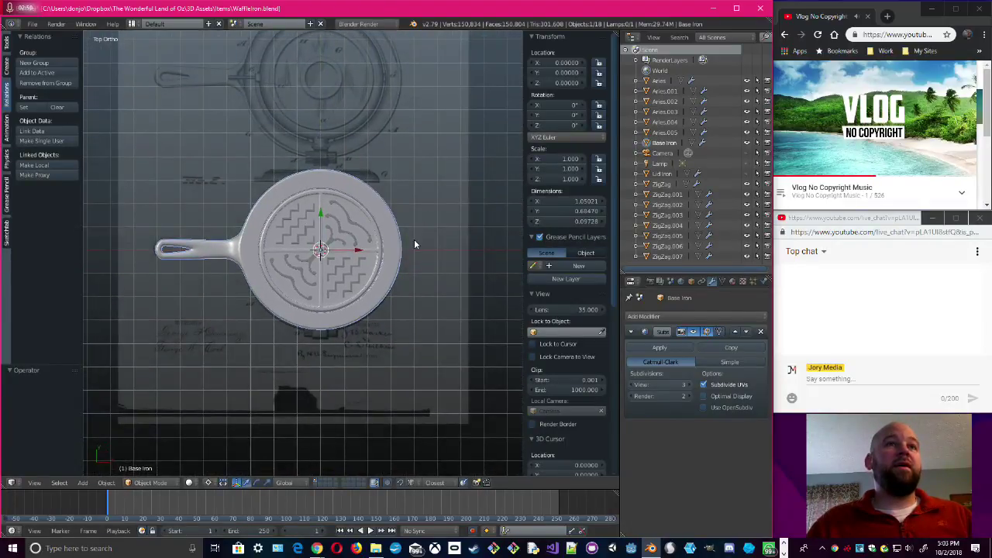
{"action": "middle_click_drag", "start_coordinate": [361, 264], "coordinate": [369, 280], "text": "shift"}
{"action": "scroll", "coordinate": [390, 293], "scroll_direction": "up", "scroll_amount": 3}
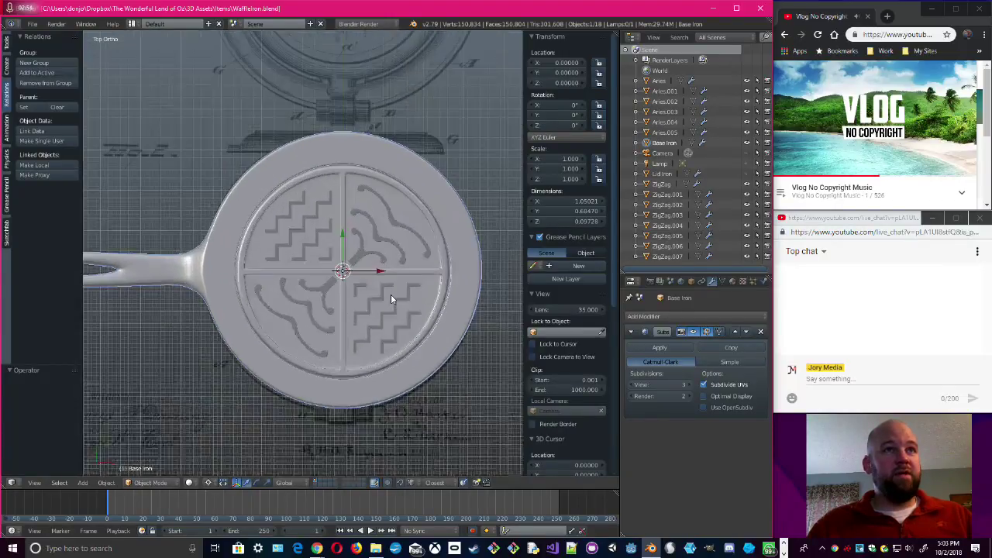
{"action": "scroll", "coordinate": [354, 281], "scroll_direction": "down", "scroll_amount": 2}
{"action": "middle_click_drag", "start_coordinate": [354, 290], "coordinate": [357, 279], "text": "shift"}
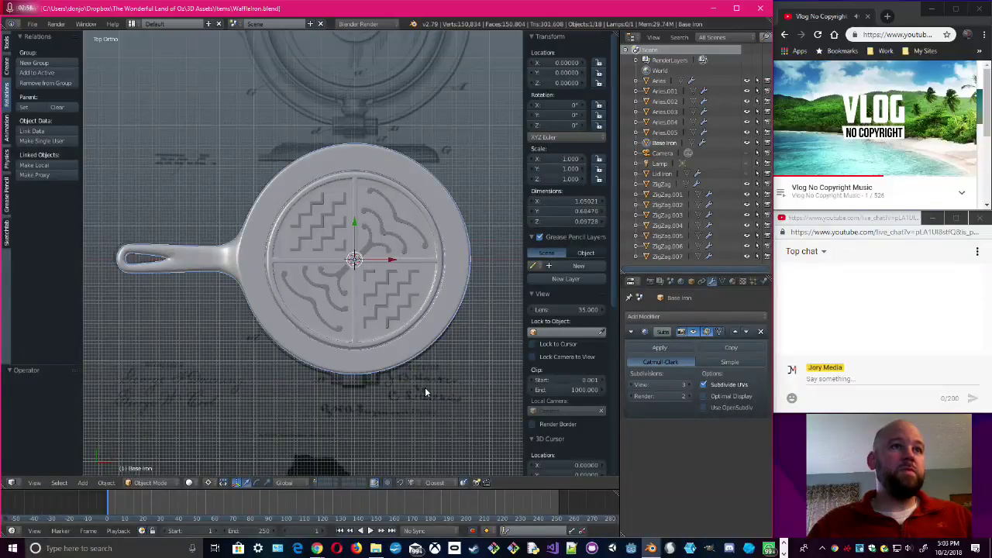
{"action": "scroll", "coordinate": [424, 356], "scroll_direction": "down", "scroll_amount": 2}
{"action": "key", "text": "z"}
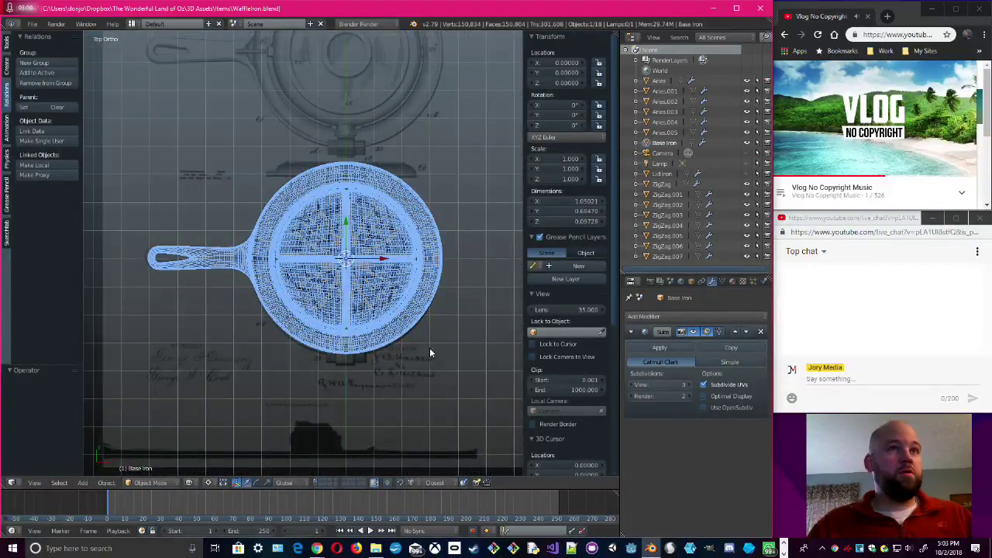
{"action": "scroll", "coordinate": [431, 319], "scroll_direction": "up", "scroll_amount": 3}
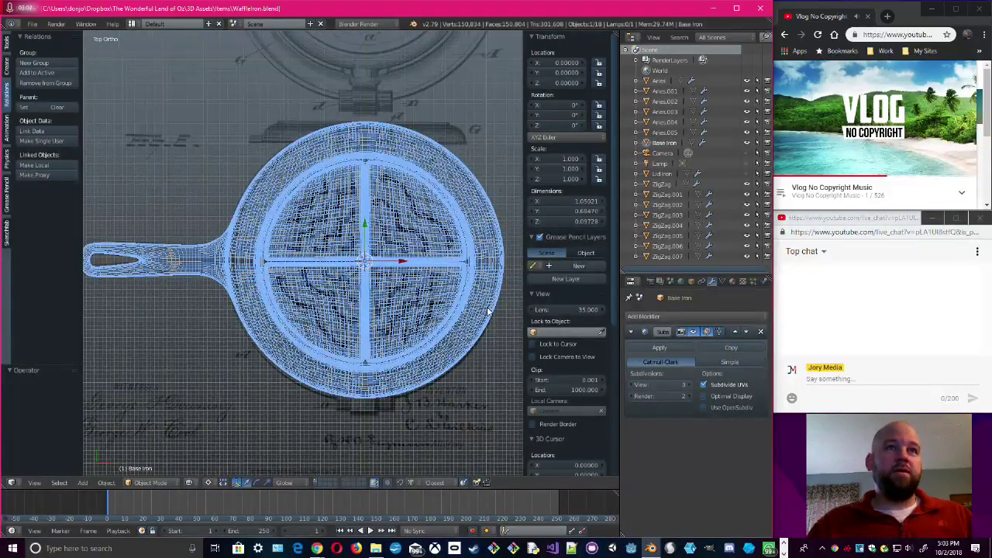
{"action": "key", "text": "z"}
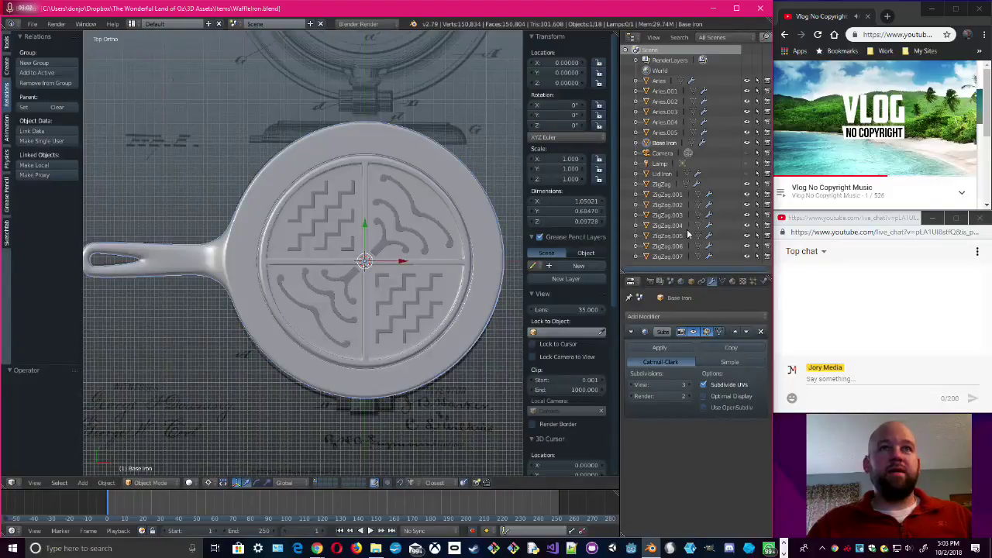
- Hide the Base Iron, all ZigZag objects and all Aries objects so only the background blueprint remains
{"action": "left_click", "coordinate": [747, 142]}
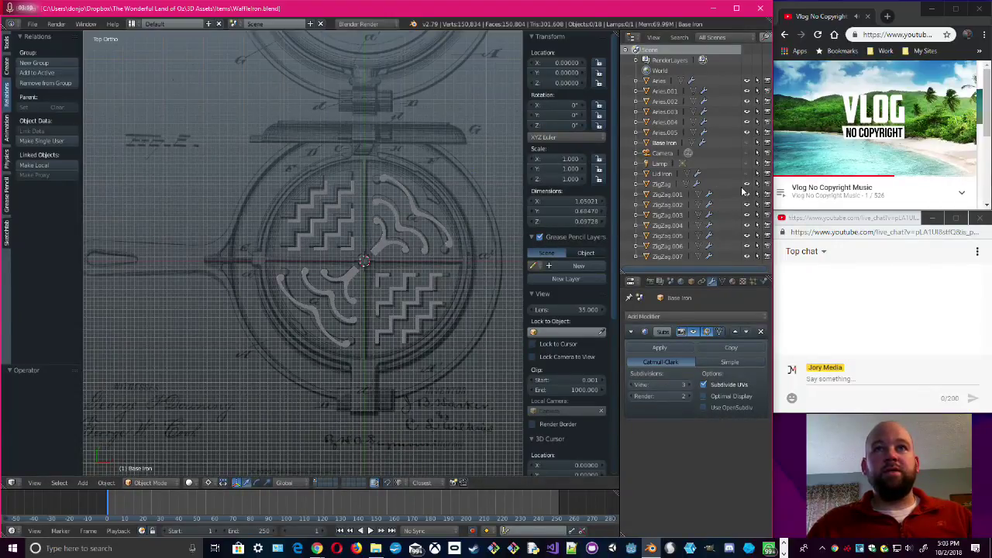
{"action": "left_click_drag", "start_coordinate": [747, 190], "coordinate": [747, 256]}
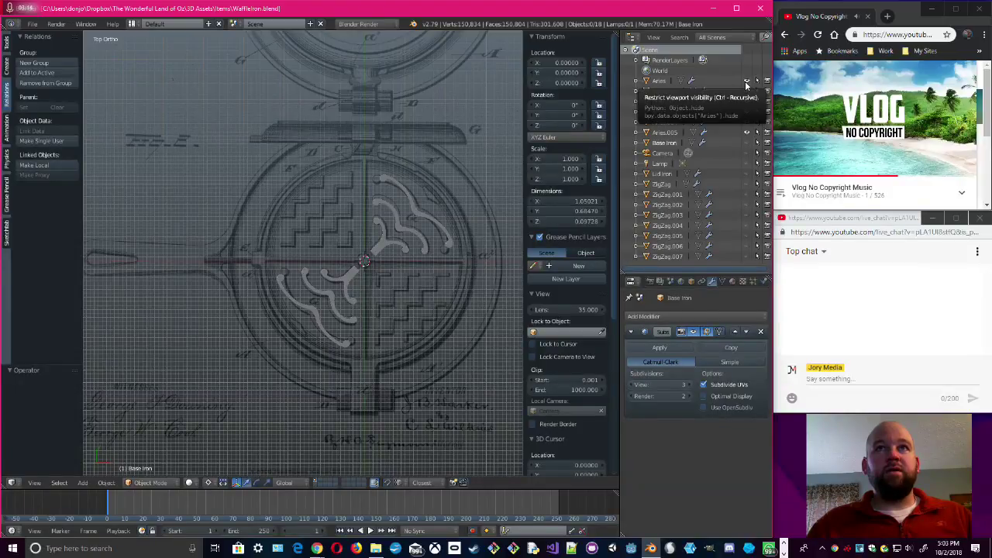
{"action": "left_click_drag", "start_coordinate": [746, 82], "coordinate": [747, 132]}
- Examine the patent blueprint's drawings of the lid, hinge and patterned base from the top view
{"action": "scroll", "coordinate": [403, 260], "scroll_direction": "down", "scroll_amount": 5}
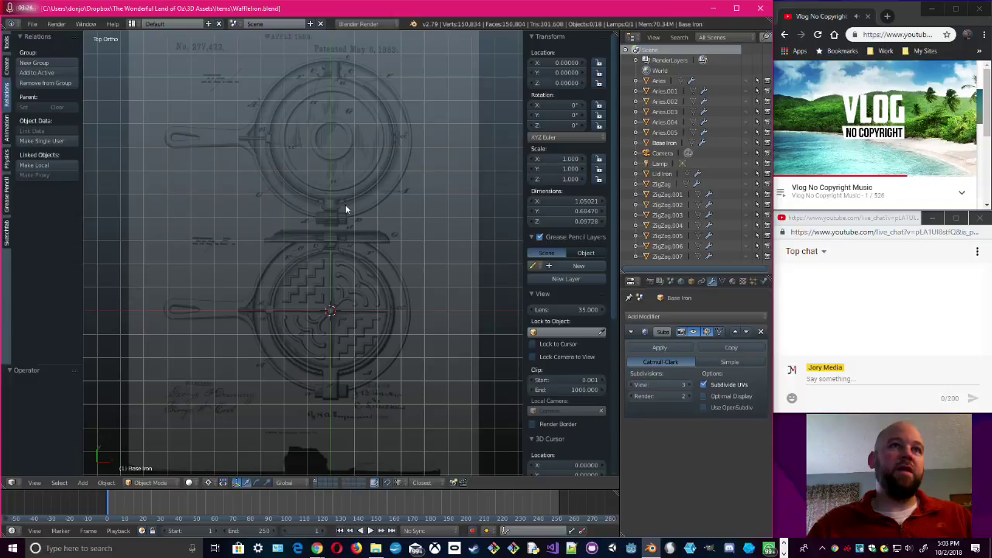
{"action": "scroll", "coordinate": [349, 222], "scroll_direction": "up", "scroll_amount": 1}
{"action": "middle_click_drag", "start_coordinate": [333, 211], "coordinate": [304, 298], "text": "shift"}
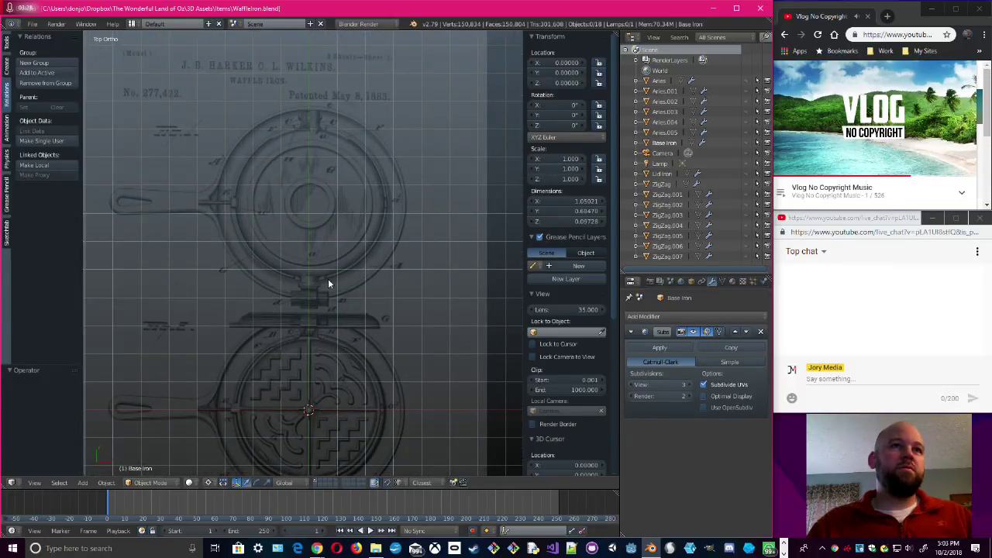
{"action": "middle_click_drag", "start_coordinate": [352, 312], "coordinate": [361, 213], "text": "shift"}
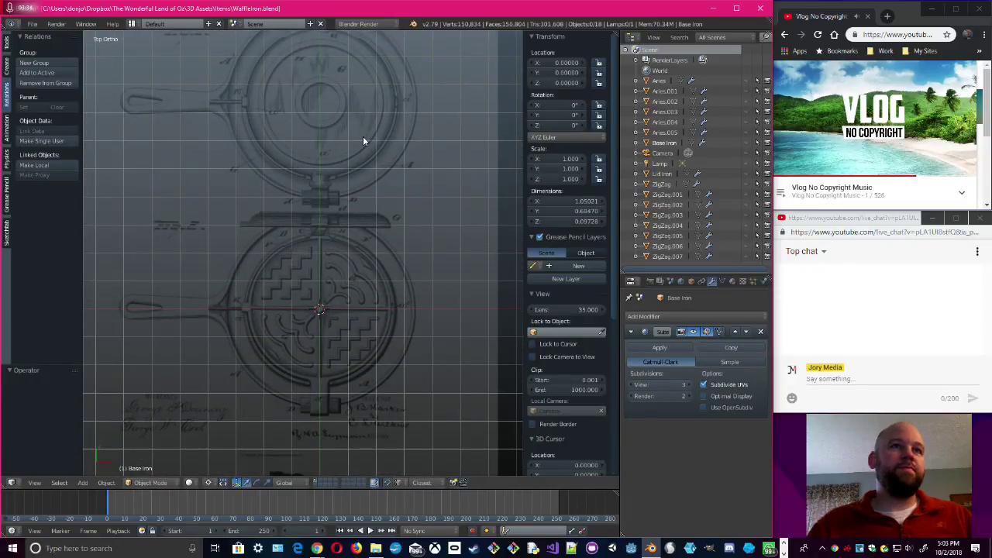
{"action": "middle_click_drag", "start_coordinate": [363, 141], "coordinate": [372, 197], "text": "shift"}
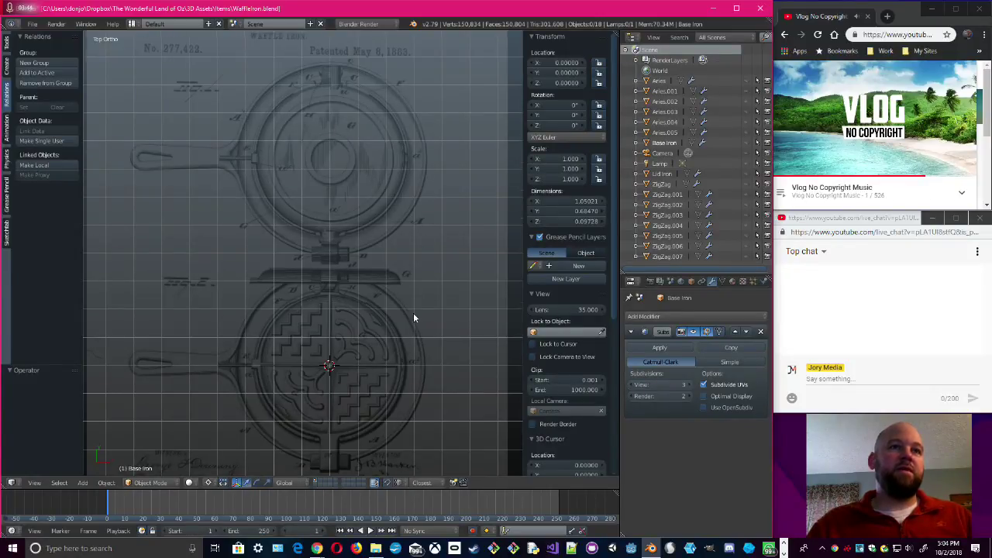
{"action": "middle_click_drag", "start_coordinate": [413, 312], "coordinate": [434, 289], "text": "shift"}
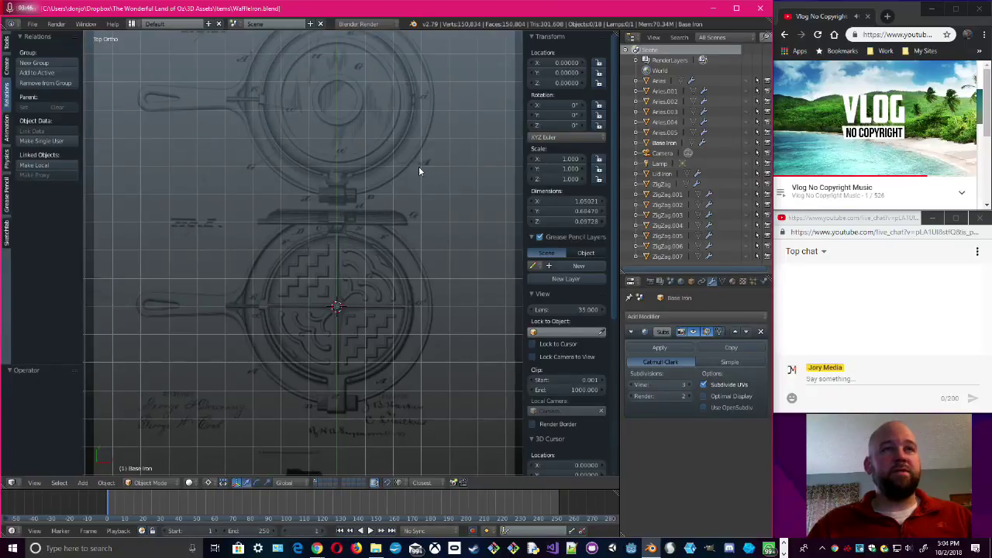
{"action": "middle_click_drag", "start_coordinate": [418, 165], "coordinate": [488, 252], "text": "shift"}
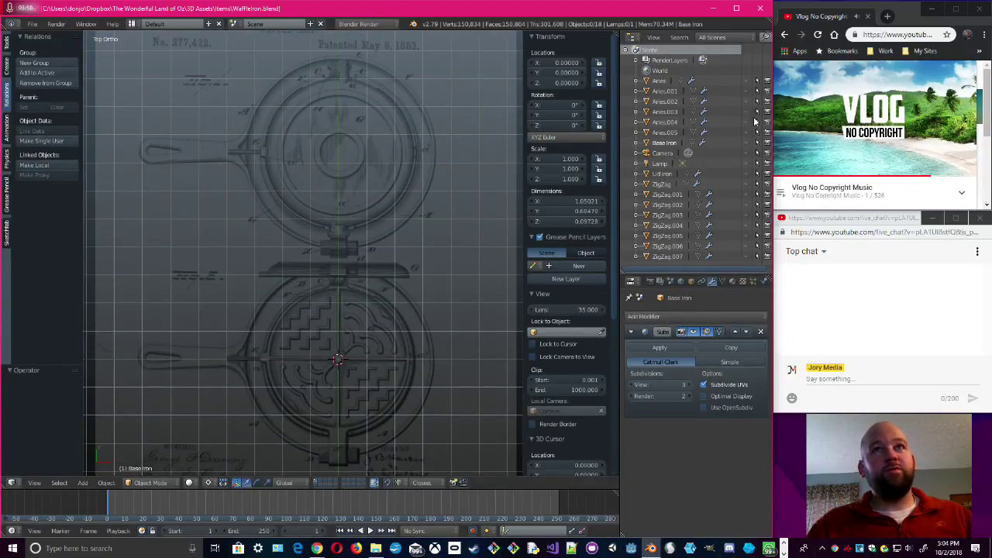
- Unhide the Aries objects and the Lid Iron, leave the Base Iron hidden, and return to the top view
{"action": "left_click_drag", "start_coordinate": [748, 81], "coordinate": [753, 138]}
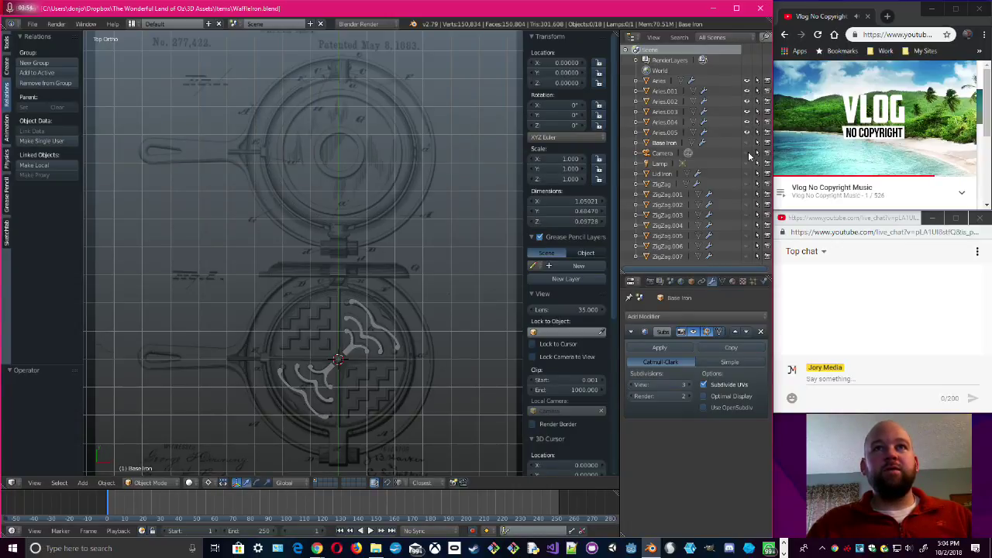
{"action": "left_click", "coordinate": [748, 142]}
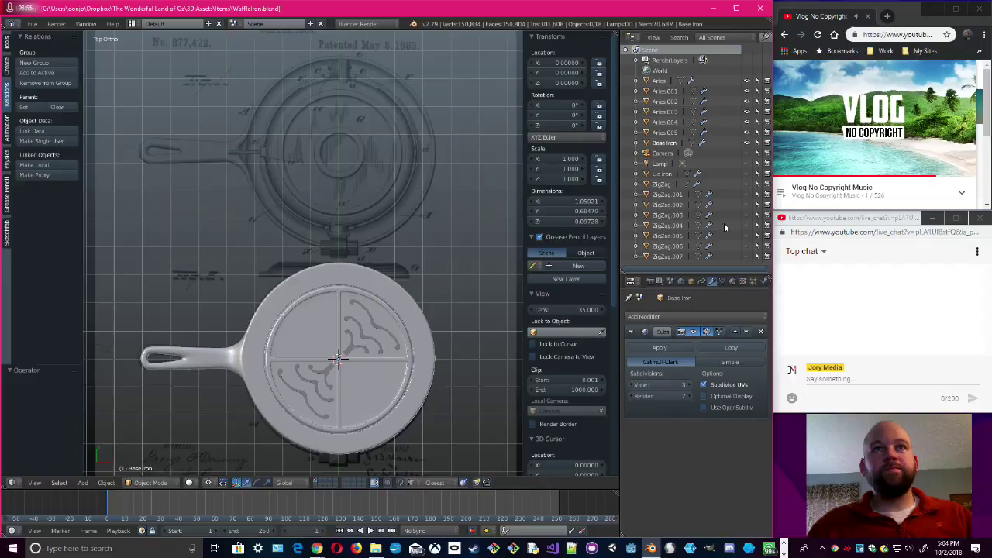
{"action": "left_click", "coordinate": [747, 174]}
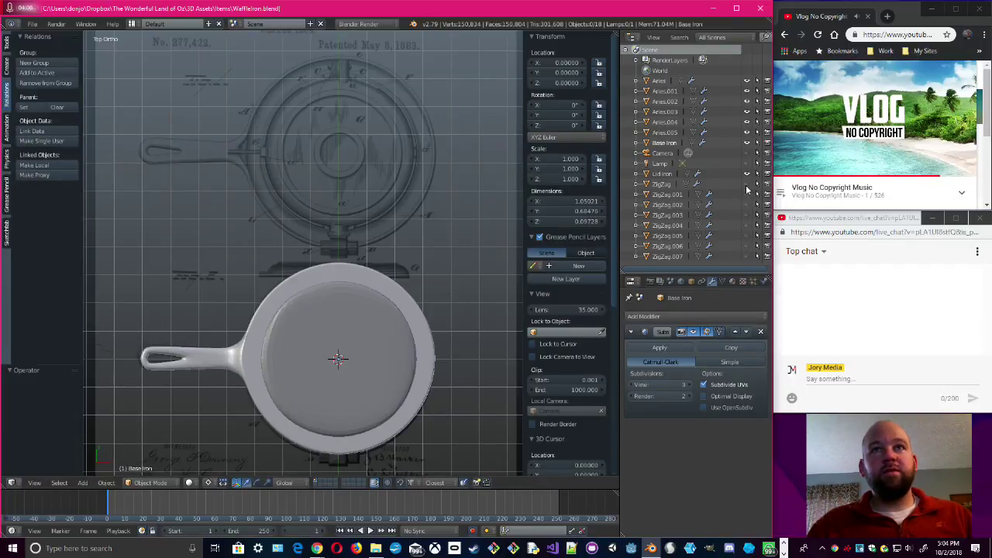
{"action": "left_click", "coordinate": [747, 144]}
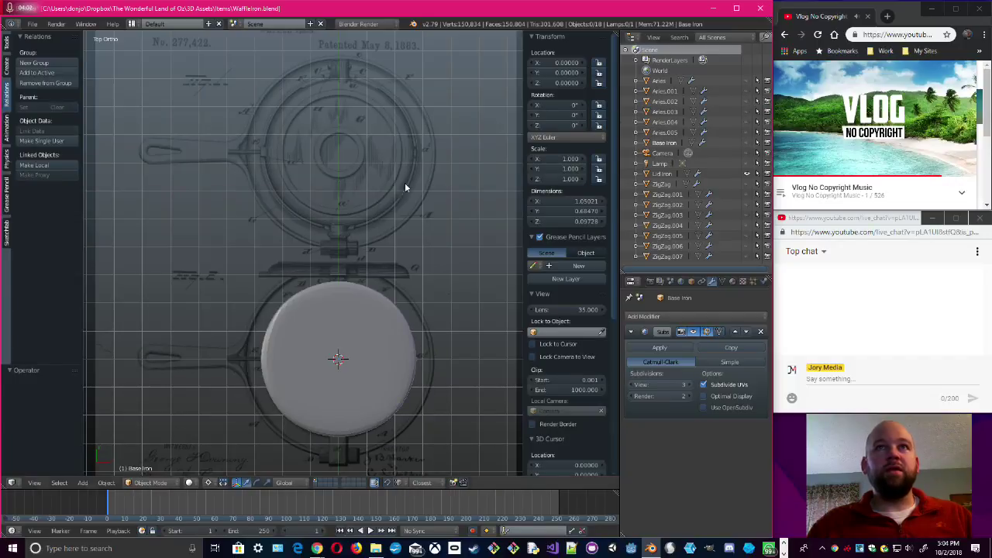
{"action": "middle_click_drag", "start_coordinate": [399, 297], "coordinate": [337, 319]}
{"action": "key", "text": "KP_7"}
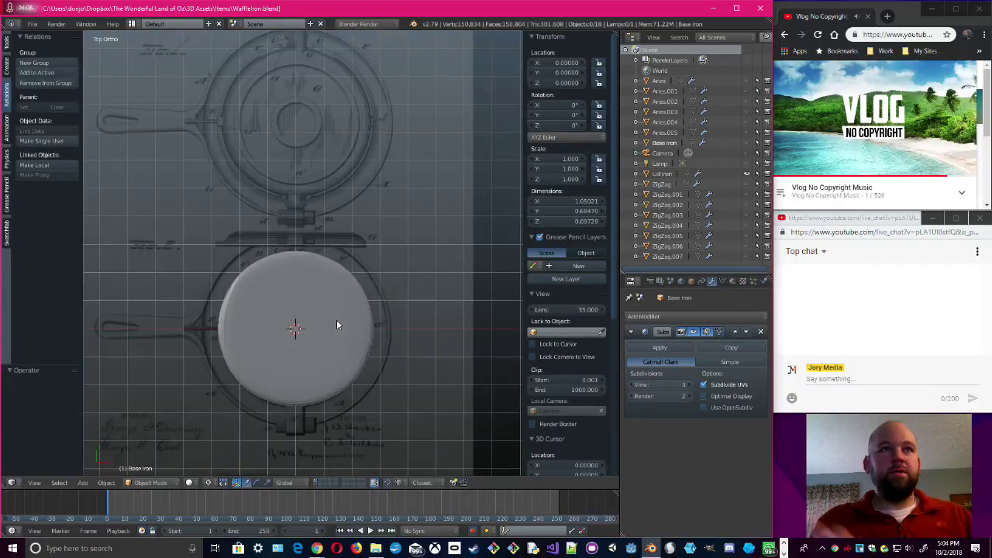
- Select the Lid Iron and turn off the viewport preview of its Subdivision Surface modifier
{"action": "left_click", "coordinate": [693, 332]}
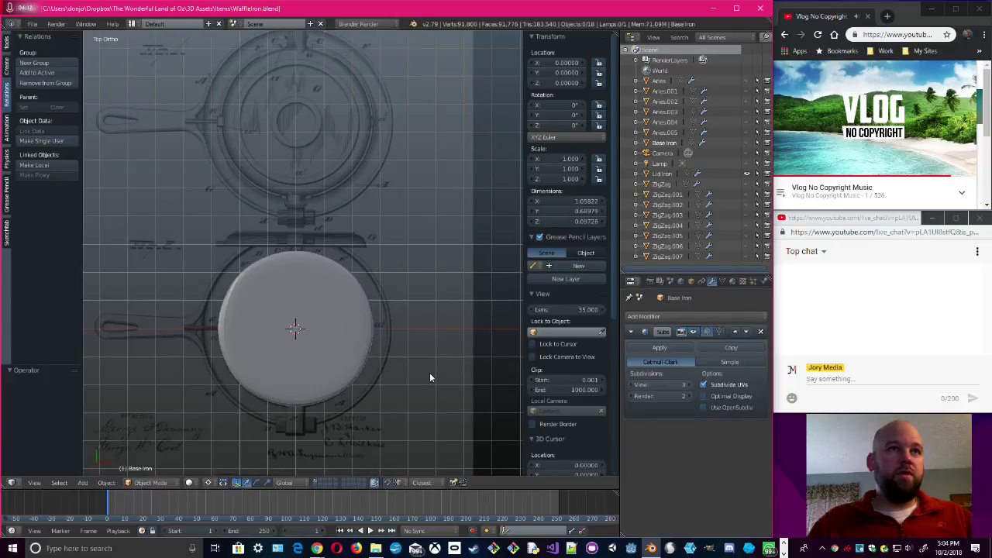
{"action": "left_click", "coordinate": [696, 331]}
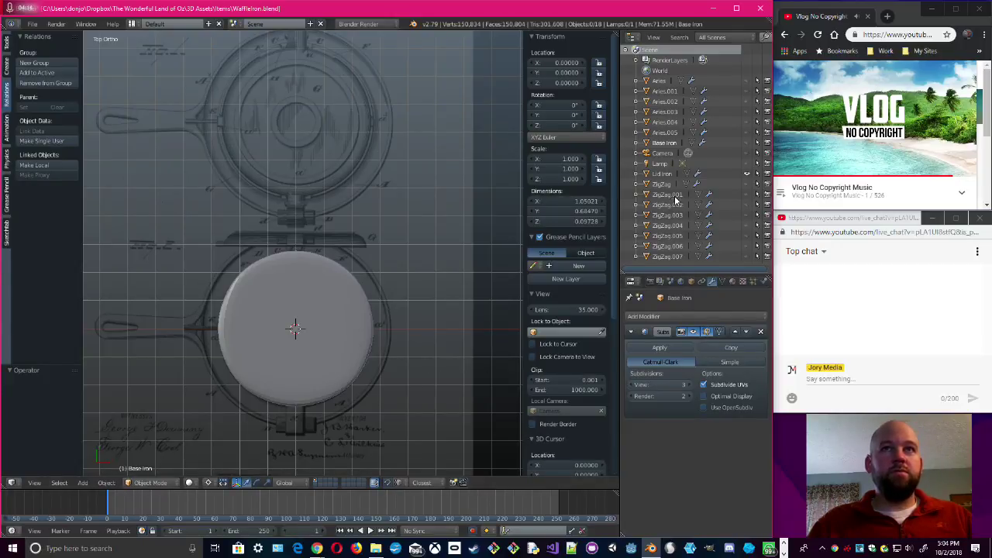
{"action": "left_click", "coordinate": [663, 174]}
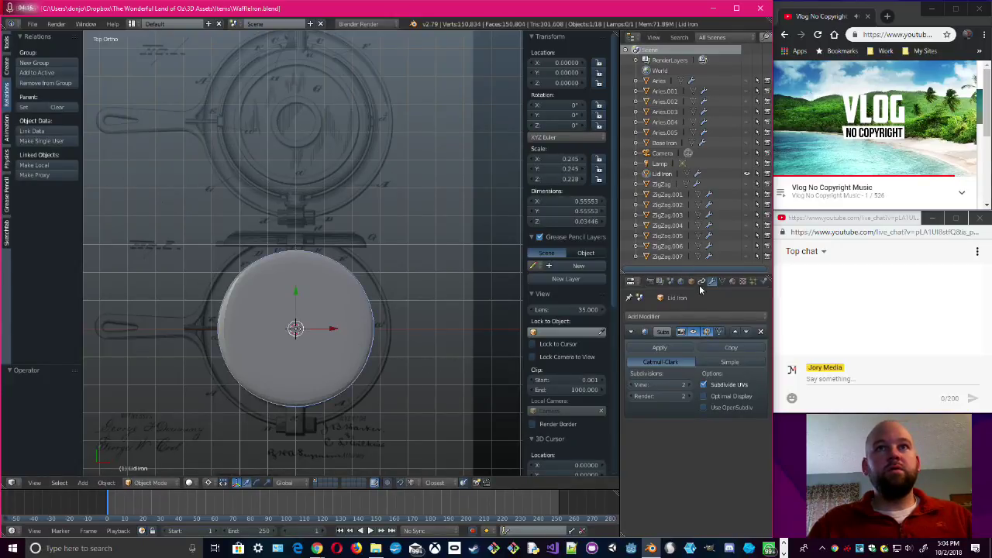
{"action": "middle_click_drag", "start_coordinate": [326, 327], "coordinate": [326, 282], "text": "shift"}
{"action": "scroll", "coordinate": [333, 283], "scroll_direction": "up", "scroll_amount": 3}
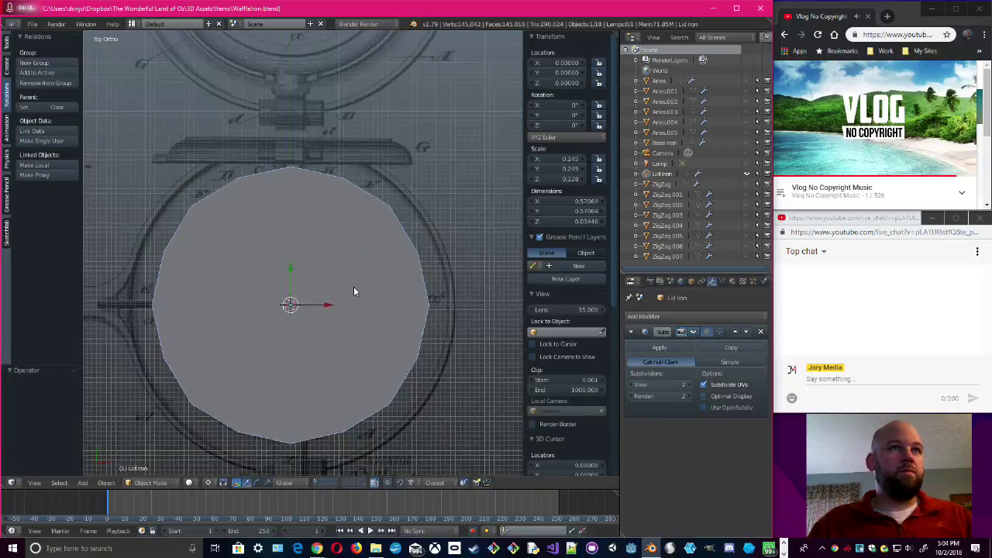
- Examine the Lid Iron's rim and cross-shaped ribs in wireframe from an angled view and against the blueprint from the top
{"action": "key", "text": "z"}
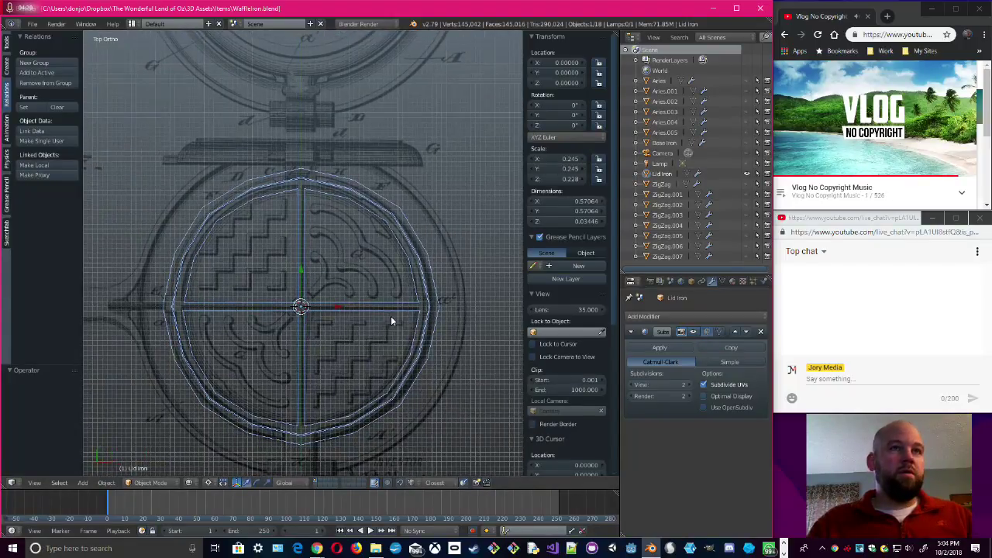
{"action": "middle_click_drag", "start_coordinate": [391, 316], "coordinate": [438, 396]}
{"action": "key", "text": "z"}
{"action": "key", "text": "z"}
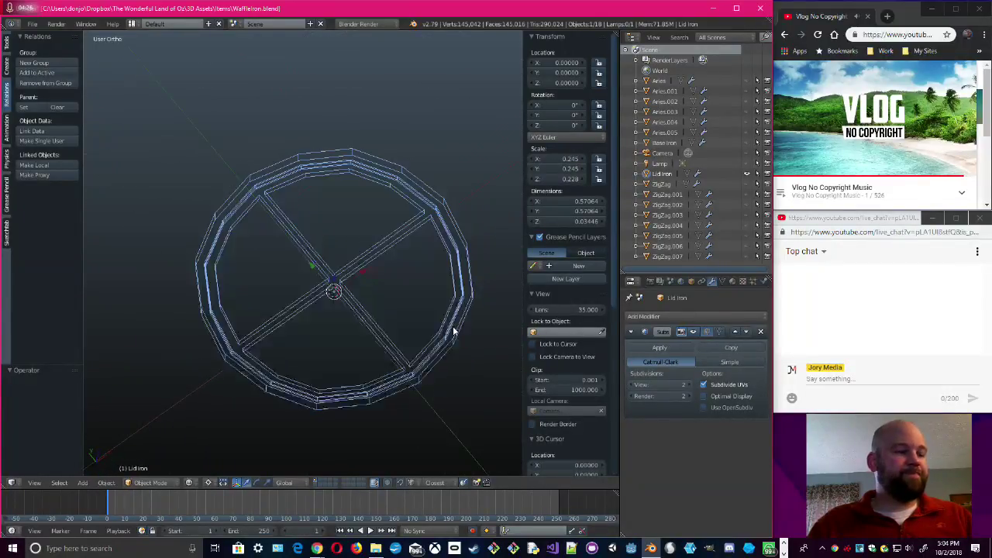
{"action": "middle_click_drag", "start_coordinate": [412, 230], "coordinate": [408, 307]}
{"action": "scroll", "coordinate": [404, 317], "scroll_direction": "down", "scroll_amount": 3}
{"action": "key", "text": "KP_7"}
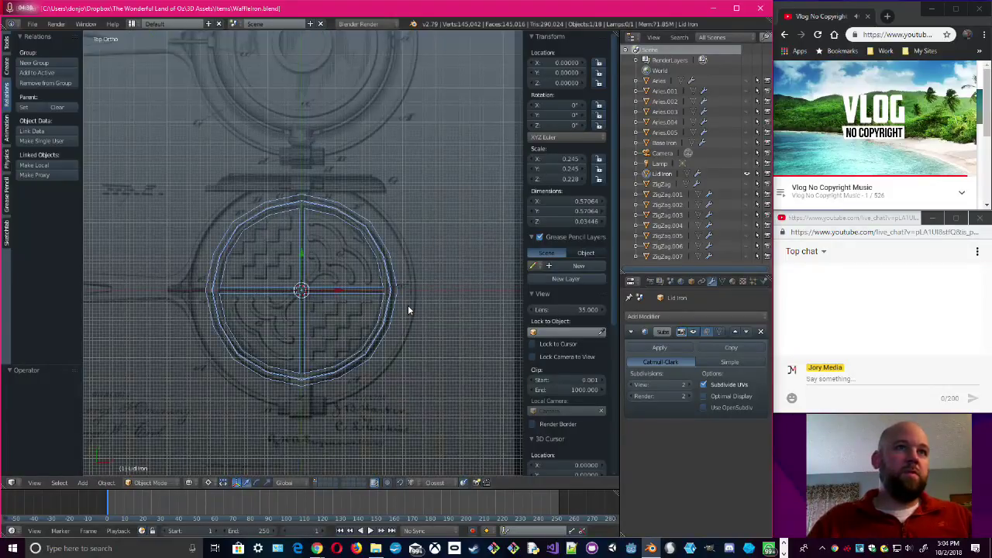
{"action": "key", "text": "z"}
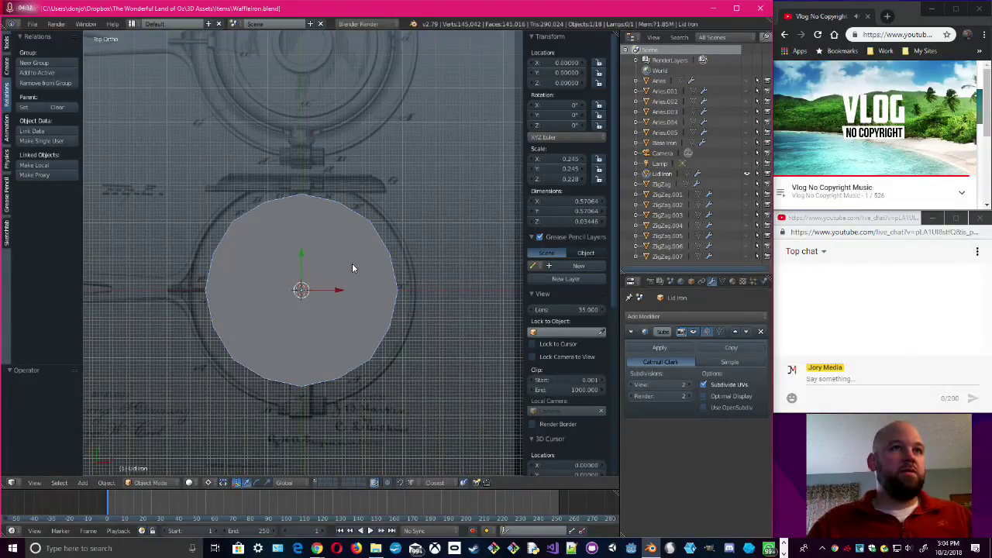
- Switch the Lid Iron to Edit Mode with face selection
{"action": "left_click", "coordinate": [149, 483]}
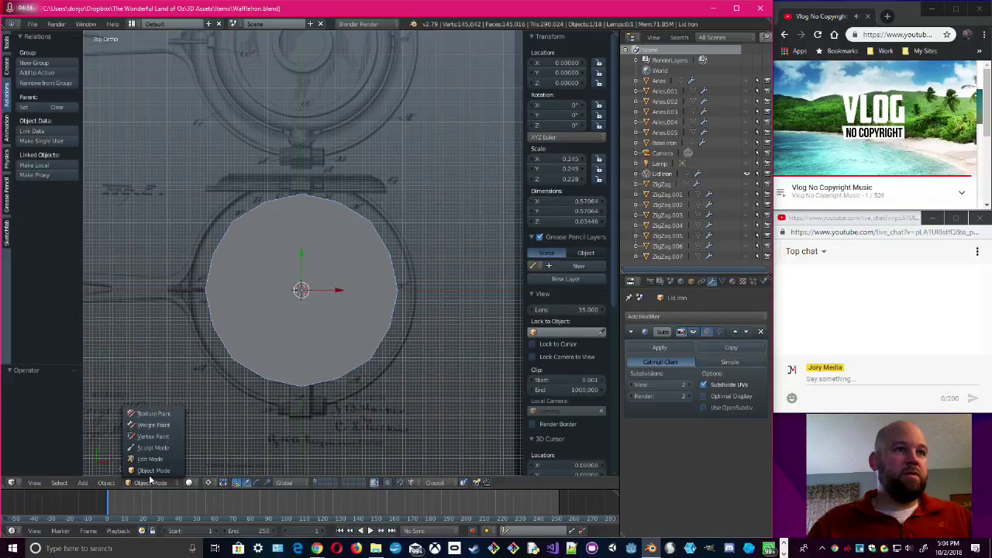
{"action": "left_click", "coordinate": [151, 465]}
{"action": "scroll", "coordinate": [310, 344], "scroll_direction": "up", "scroll_amount": 2}
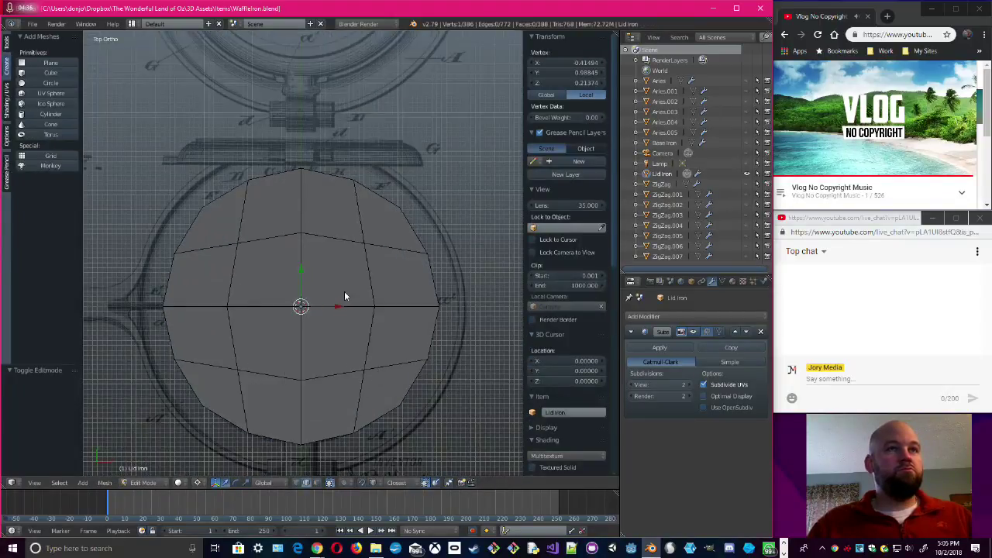
{"action": "left_click", "coordinate": [235, 482]}
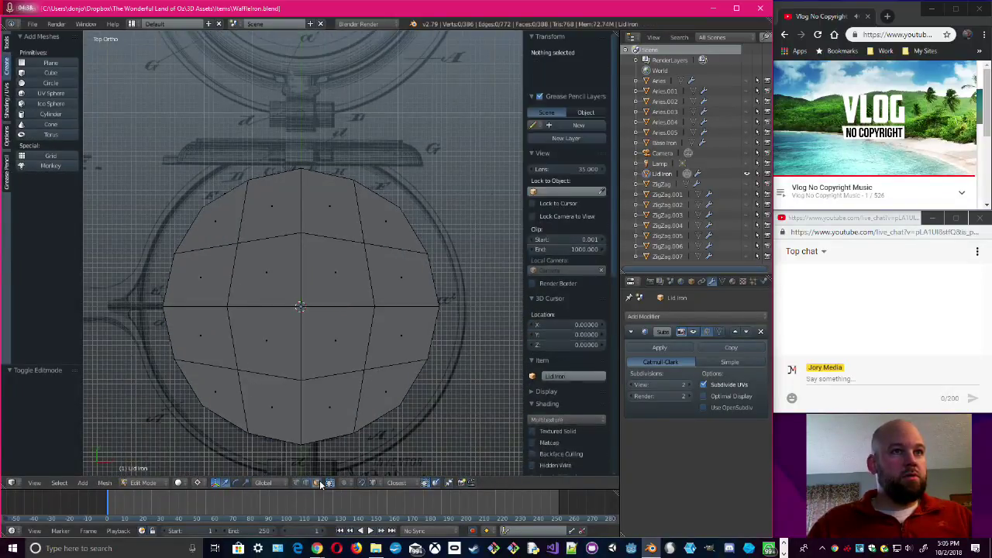
- Select all sixteen faces that make up the lid's flat upper surface
{"action": "right_click", "coordinate": [225, 226]}
{"action": "right_click", "coordinate": [265, 211], "text": "shift"}
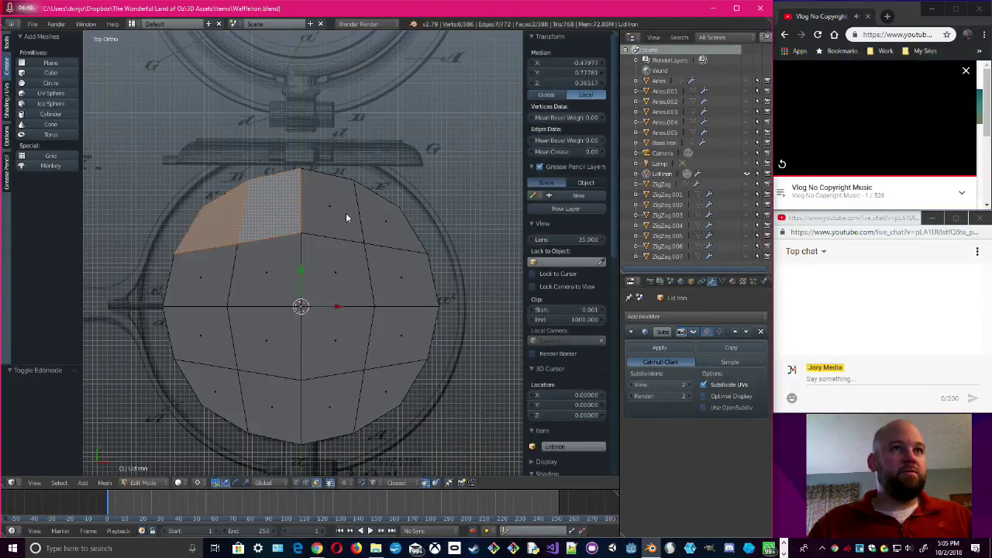
{"action": "right_click", "coordinate": [346, 212], "text": "shift"}
{"action": "right_click", "coordinate": [372, 219], "text": "shift"}
{"action": "right_click", "coordinate": [396, 282], "text": "shift"}
{"action": "right_click", "coordinate": [403, 333], "text": "shift"}
{"action": "right_click", "coordinate": [371, 392], "text": "shift"}
{"action": "right_click", "coordinate": [330, 403], "text": "shift"}
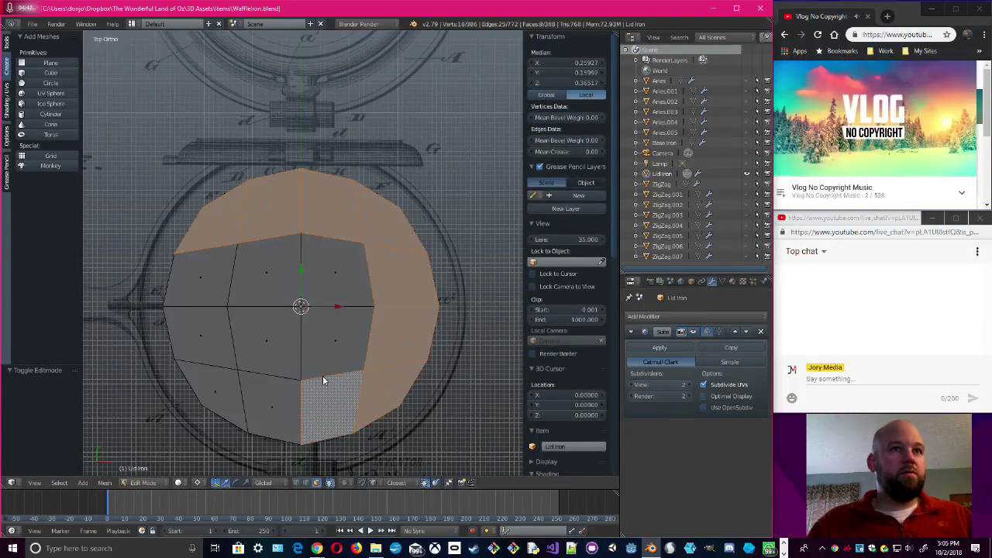
{"action": "right_click", "coordinate": [337, 345], "text": "shift"}
{"action": "right_click", "coordinate": [351, 276], "text": "shift"}
{"action": "right_click", "coordinate": [266, 272], "text": "shift"}
{"action": "right_click", "coordinate": [271, 342], "text": "shift"}
{"action": "right_click", "coordinate": [265, 409], "text": "shift"}
{"action": "right_click", "coordinate": [215, 391], "text": "shift"}
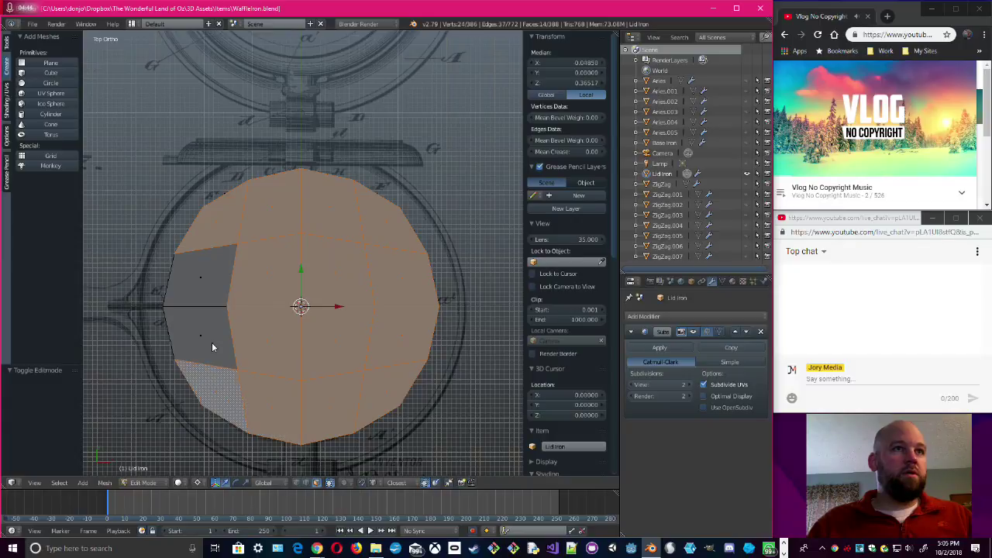
{"action": "right_click", "coordinate": [211, 341], "text": "shift"}
{"action": "right_click", "coordinate": [202, 277], "text": "shift"}
- Hide the first background image and show the second patent sheet in the top view
{"action": "scroll", "coordinate": [403, 364], "scroll_direction": "down", "scroll_amount": 2}
{"action": "scroll", "coordinate": [557, 364], "scroll_direction": "down", "scroll_amount": 12}
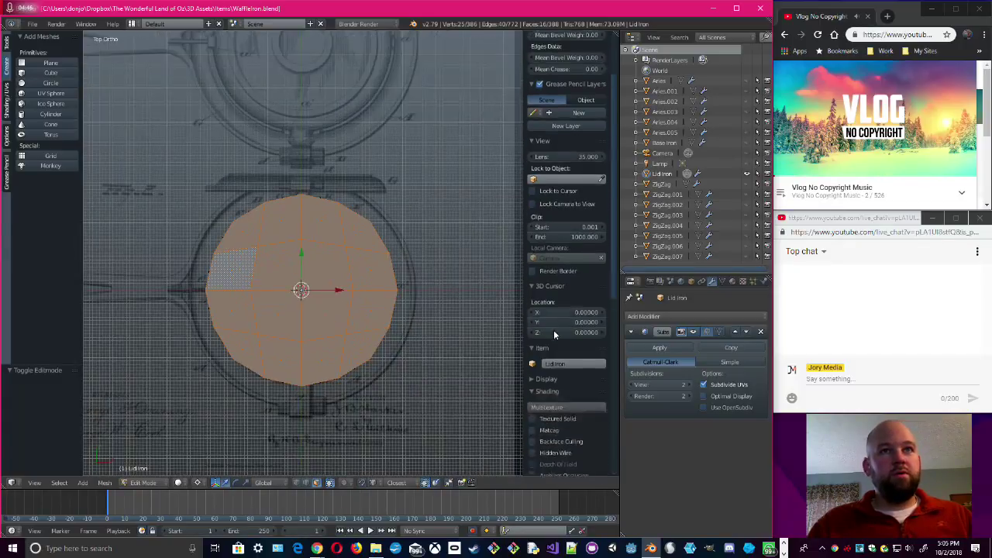
{"action": "scroll", "coordinate": [557, 380], "scroll_direction": "down", "scroll_amount": 1}
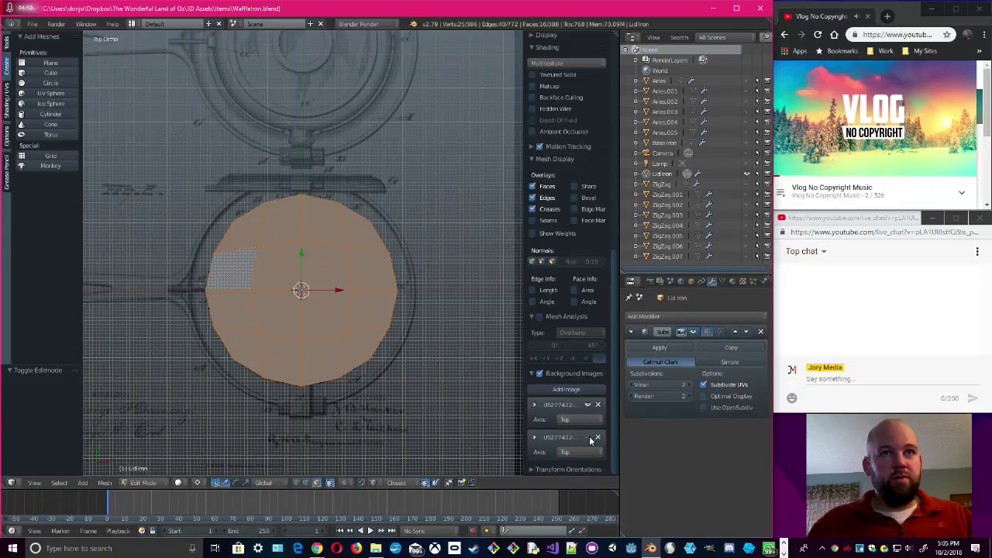
{"action": "left_click", "coordinate": [587, 405]}
{"action": "left_click", "coordinate": [587, 405]}
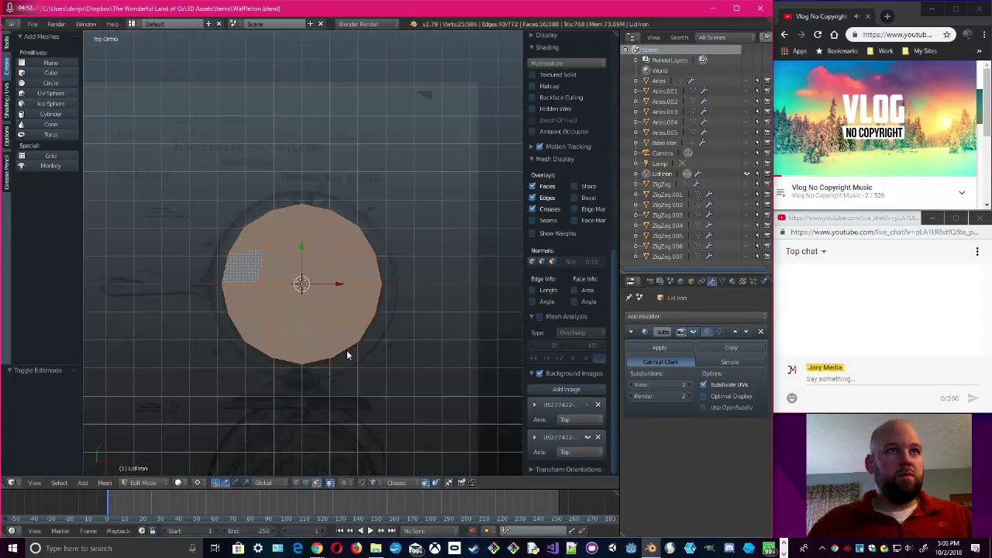
- Raise the second background image's opacity to 0.342 and display the lid mesh in wireframe
{"action": "left_click", "coordinate": [534, 437]}
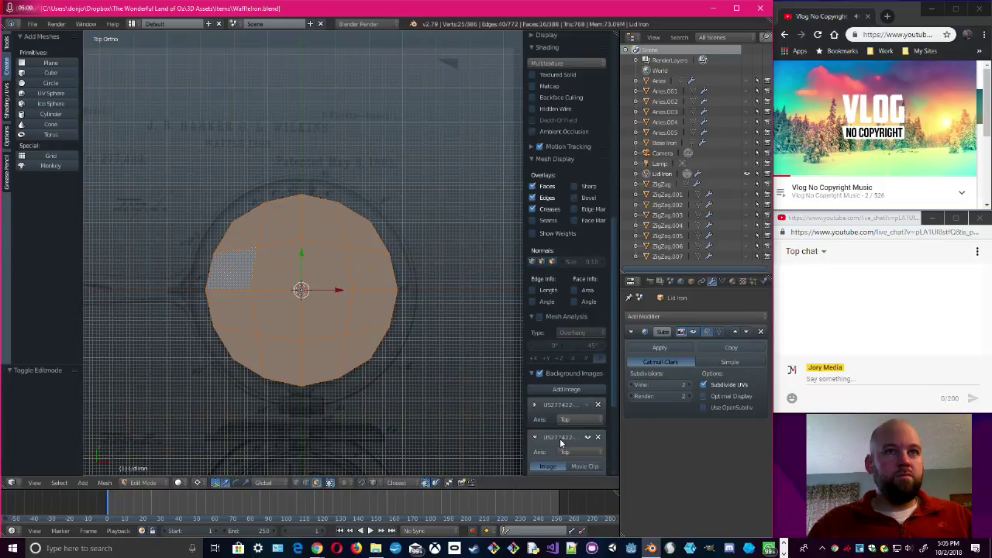
{"action": "scroll", "coordinate": [558, 421], "scroll_direction": "down", "scroll_amount": 5}
{"action": "left_click_drag", "start_coordinate": [560, 426], "coordinate": [580, 426]}
{"action": "key", "text": "z"}
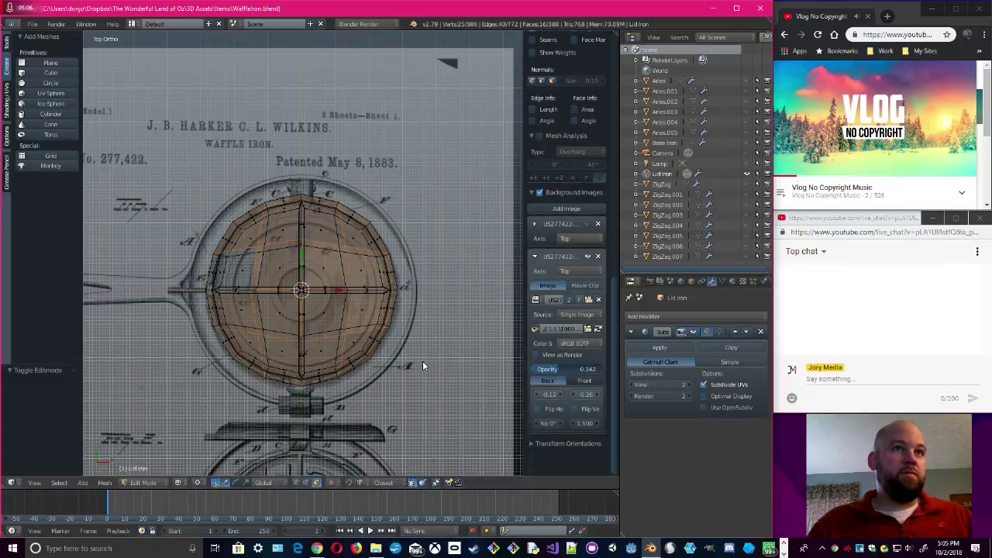
- Extrude the selected top faces in place and scale them to about 0.794 in X and Y, following the blueprint's outer ring
{"action": "scroll", "coordinate": [432, 335], "scroll_direction": "up", "scroll_amount": 2}
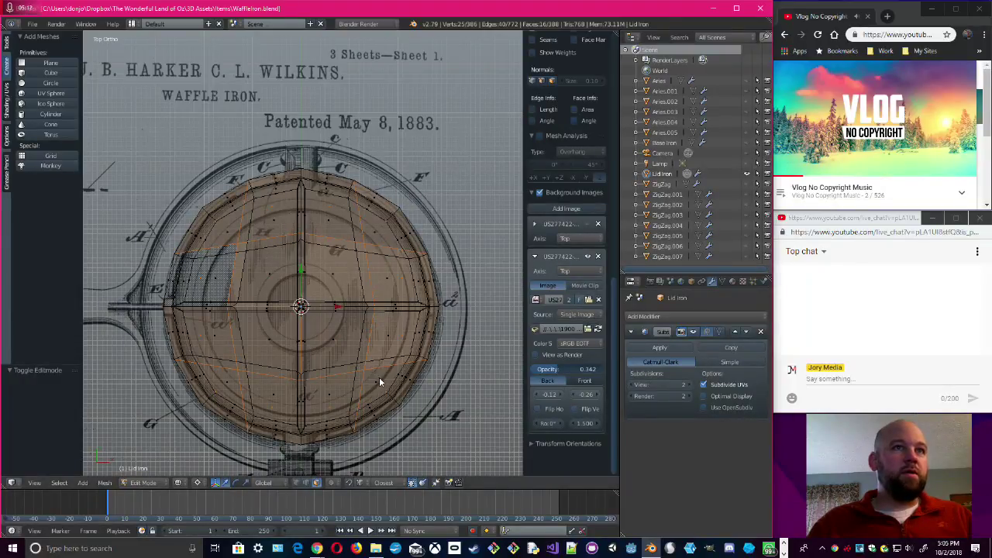
{"action": "scroll", "coordinate": [381, 377], "scroll_direction": "up", "scroll_amount": 4}
{"action": "middle_click_drag", "start_coordinate": [446, 357], "coordinate": [429, 287], "text": "shift"}
{"action": "scroll", "coordinate": [429, 286], "scroll_direction": "down", "scroll_amount": 3}
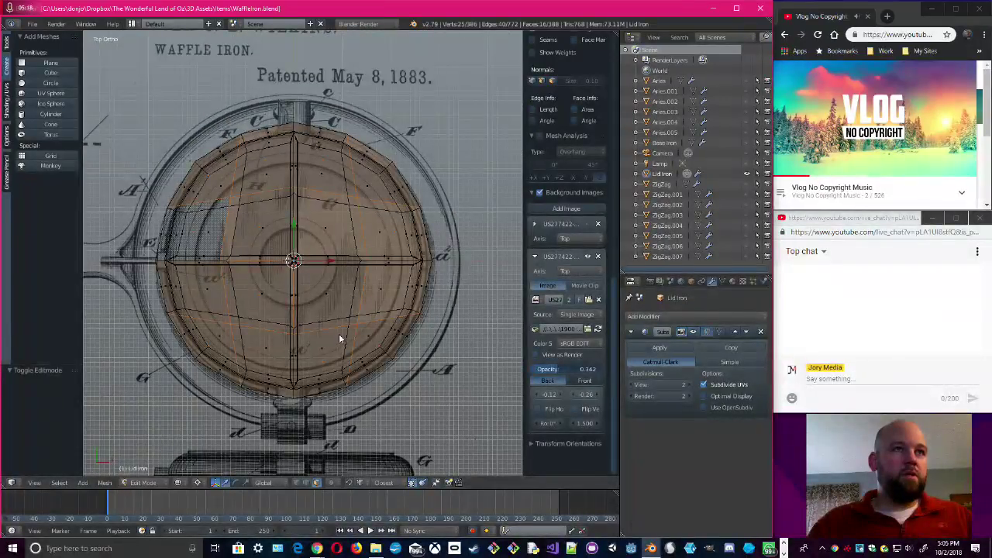
{"action": "scroll", "coordinate": [334, 322], "scroll_direction": "up", "scroll_amount": 1}
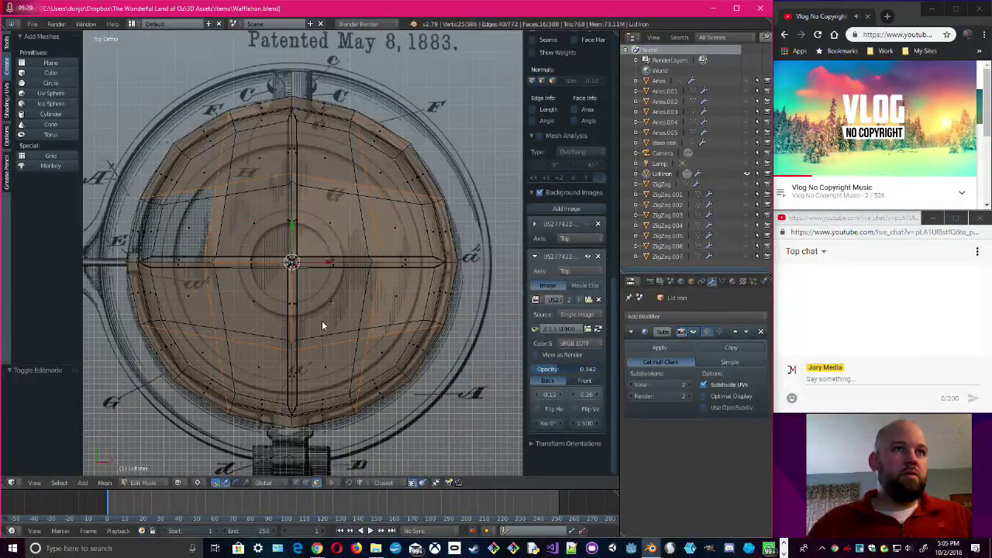
{"action": "middle_click_drag", "start_coordinate": [322, 321], "coordinate": [341, 322], "text": "shift"}
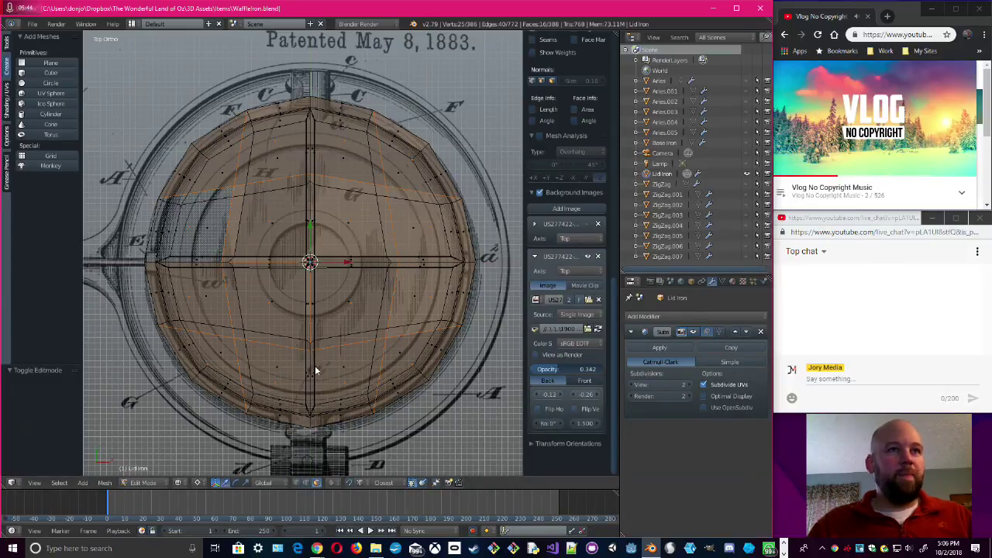
{"action": "key", "text": "e"}
{"action": "right_click", "coordinate": [420, 318]}
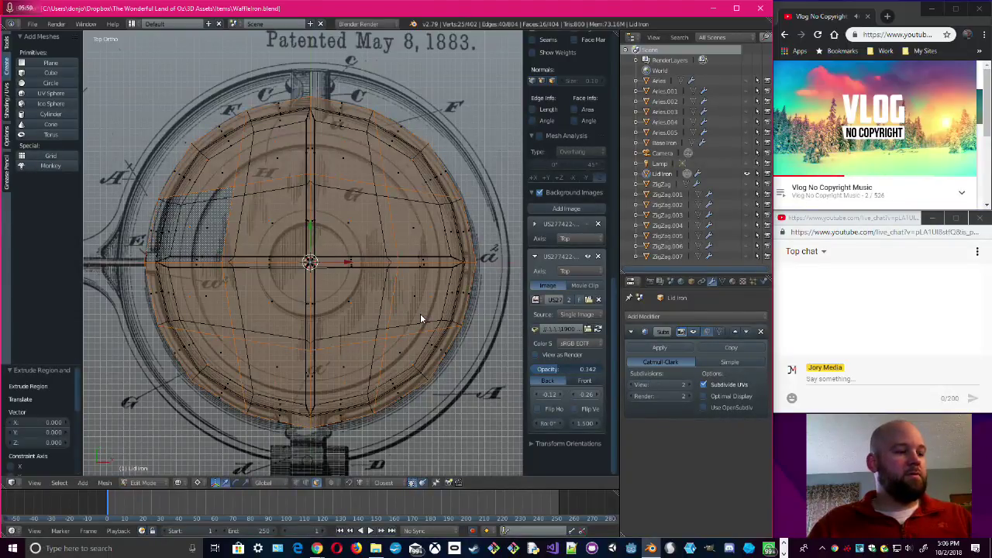
{"action": "key", "text": "s"}
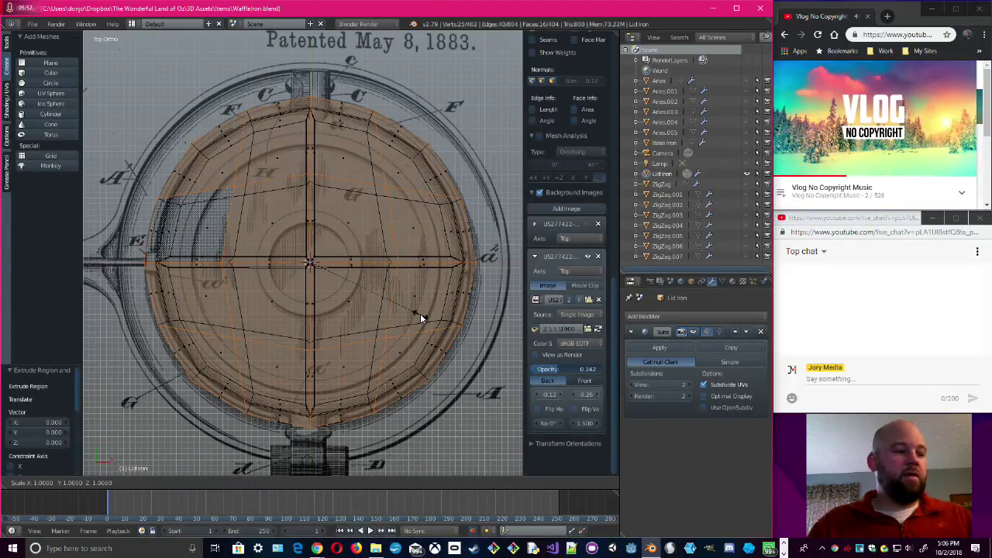
{"action": "key", "text": "shift+z"}
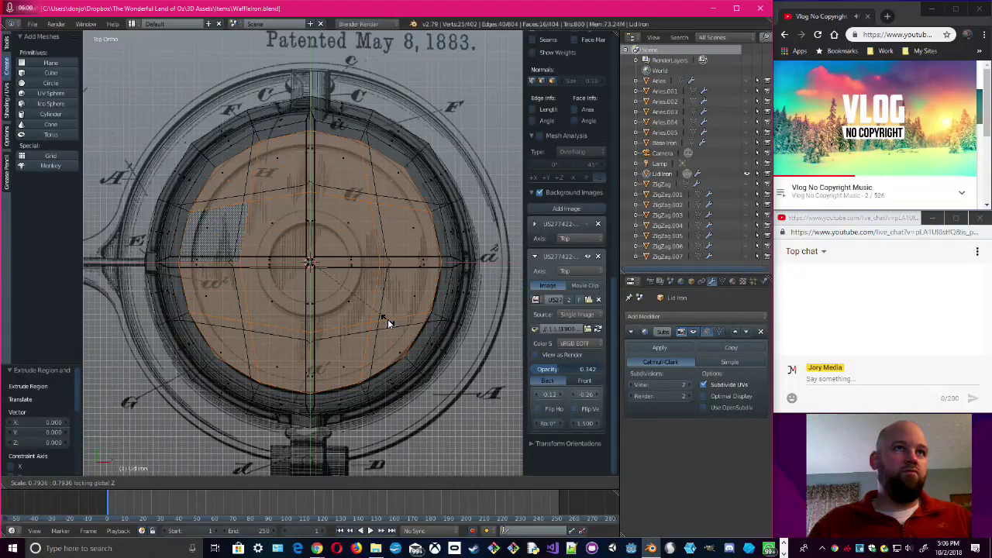
{"action": "left_click", "coordinate": [388, 319]}
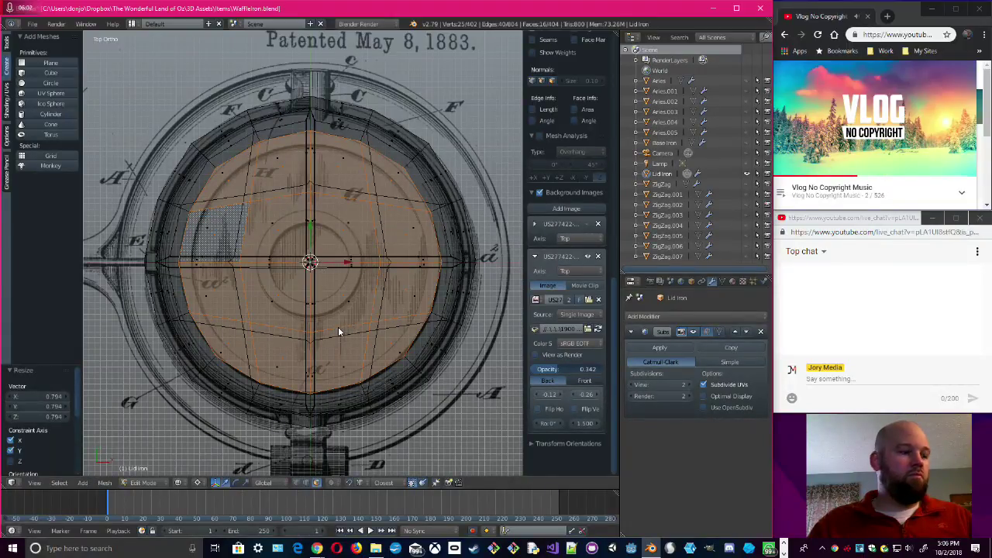
- Extrude the top faces in place again and scale them to about 0.901 in X and Y to form a second ring
{"action": "key", "text": "z"}
{"action": "key", "text": "z"}
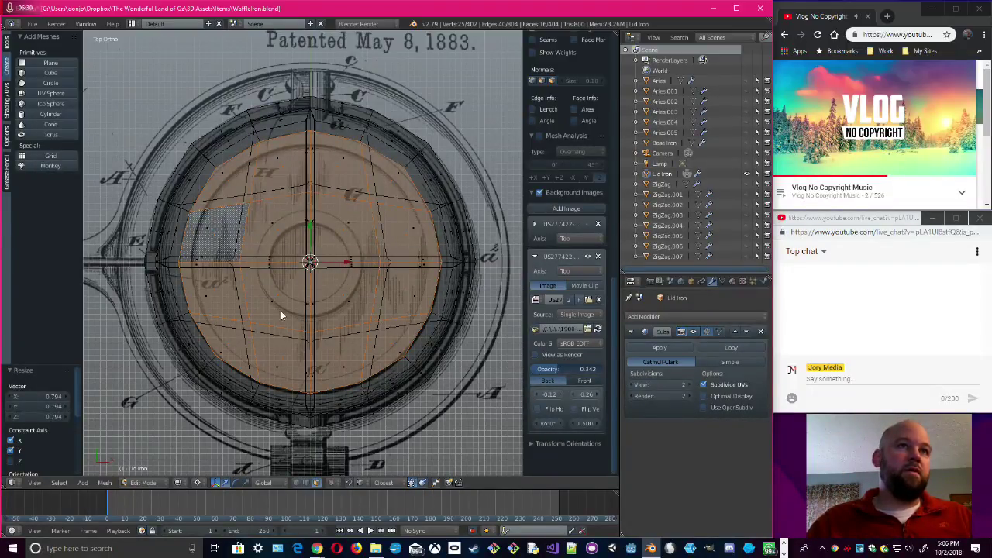
{"action": "key", "text": "e"}
{"action": "right_click", "coordinate": [373, 270]}
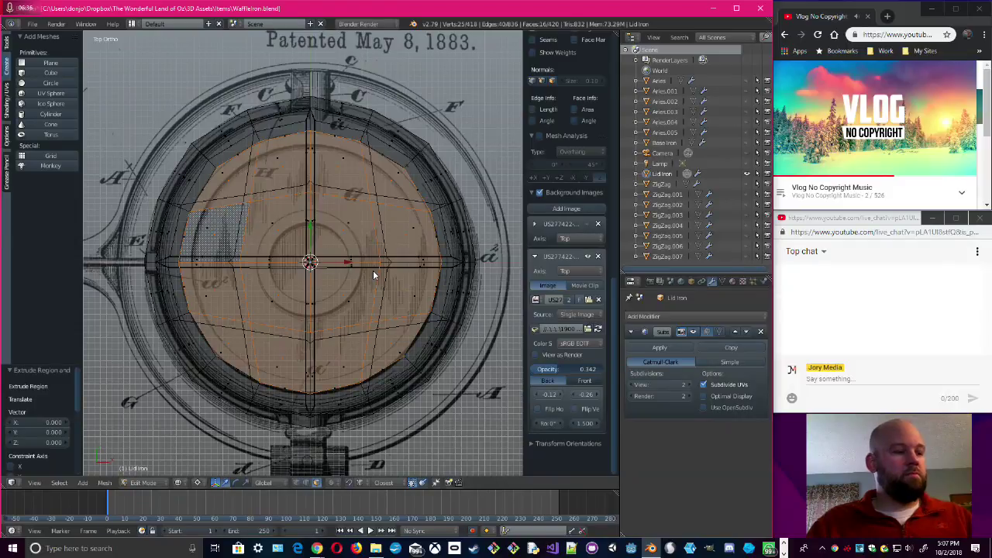
{"action": "key", "text": "s"}
{"action": "key", "text": "shift+z"}
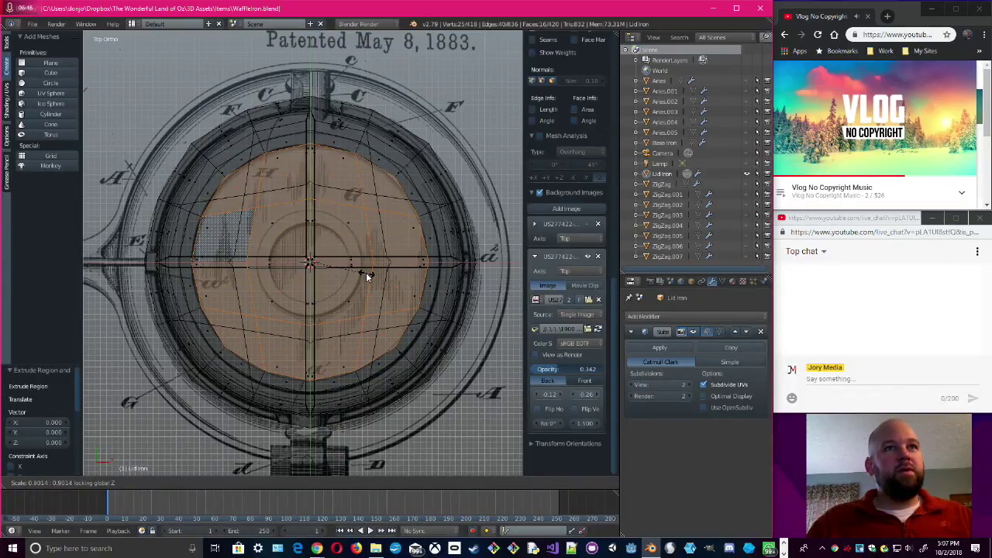
{"action": "left_click", "coordinate": [366, 272]}
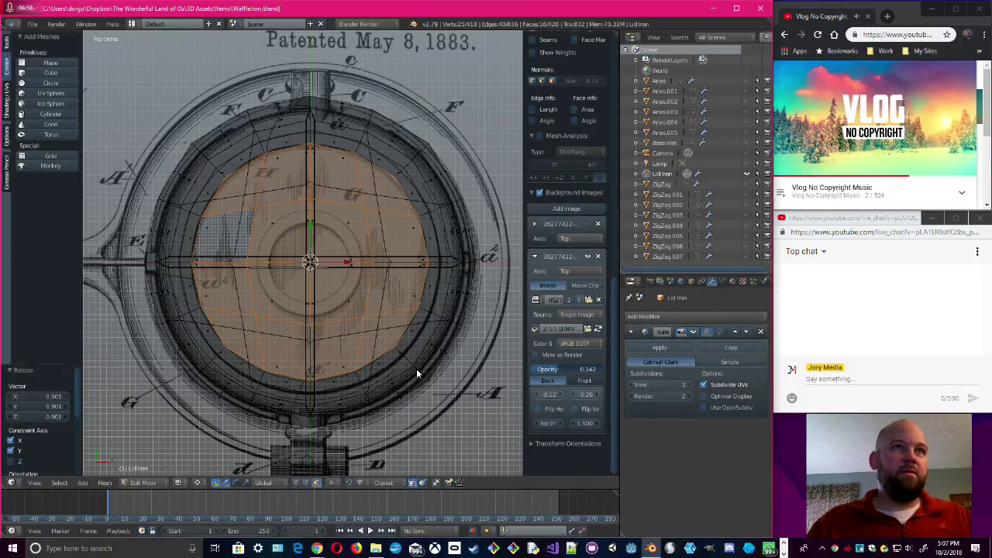
- Extrude the inner faces in place and scale them uniformly to about 0.446, around the blueprint's small central circle
{"action": "key", "text": "e"}
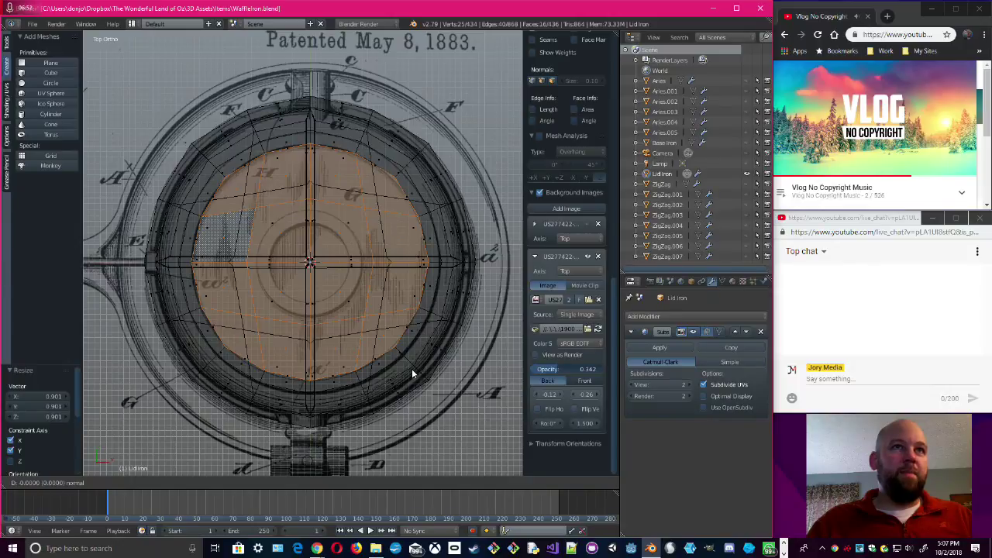
{"action": "right_click", "coordinate": [411, 368]}
{"action": "key", "text": "s"}
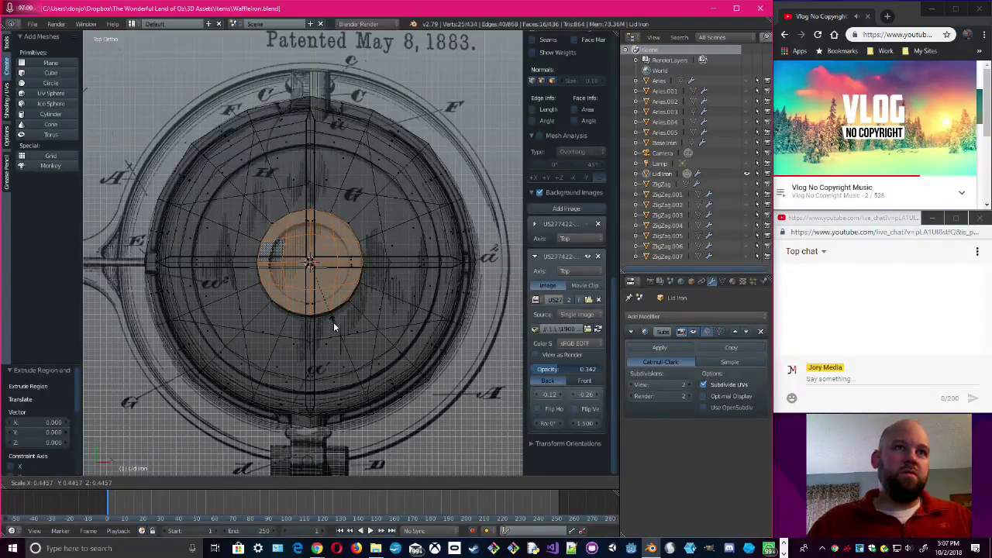
{"action": "left_click", "coordinate": [333, 323]}
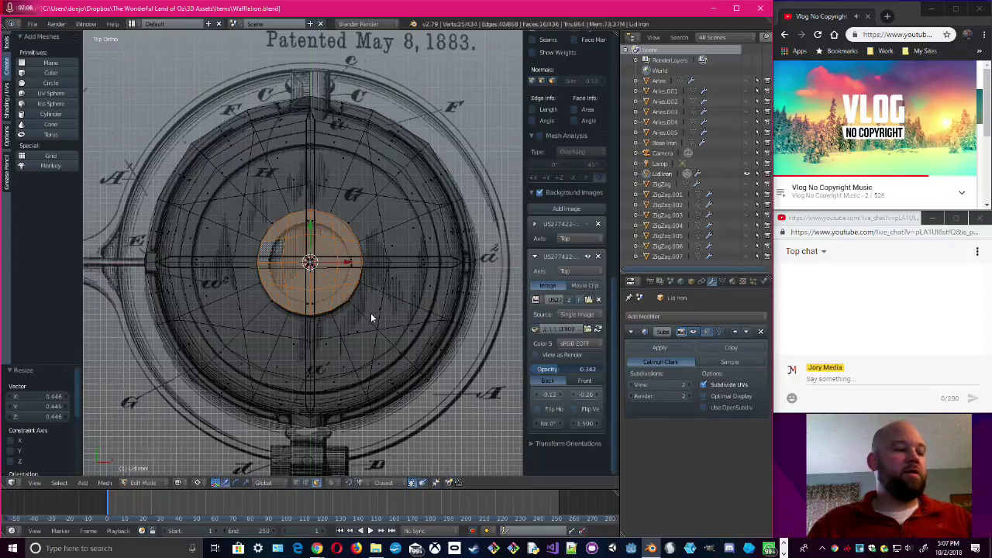
- Extrude the central faces in place and scale them uniformly to about 0.771, forming a narrow ring around the blueprint's small circle
{"action": "key", "text": "e"}
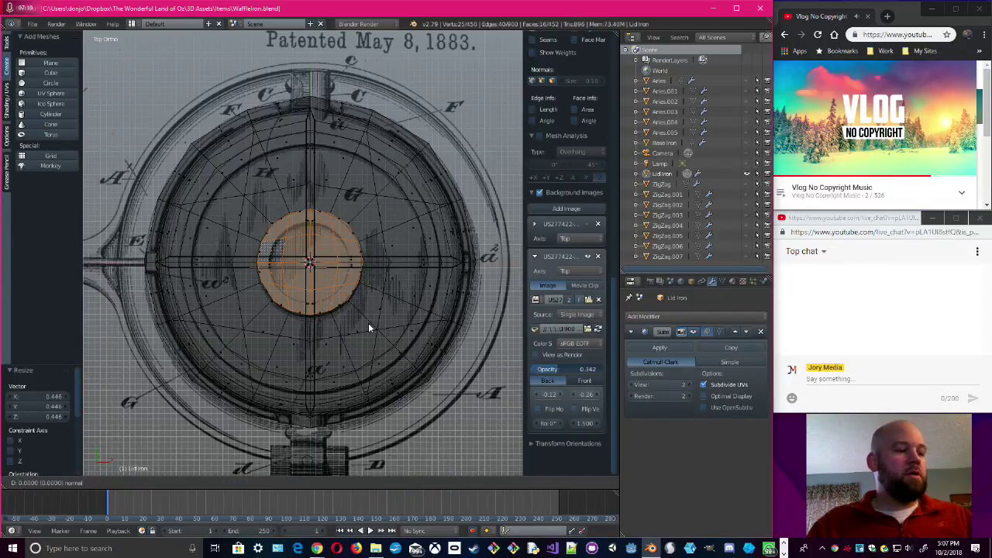
{"action": "right_click", "coordinate": [369, 327]}
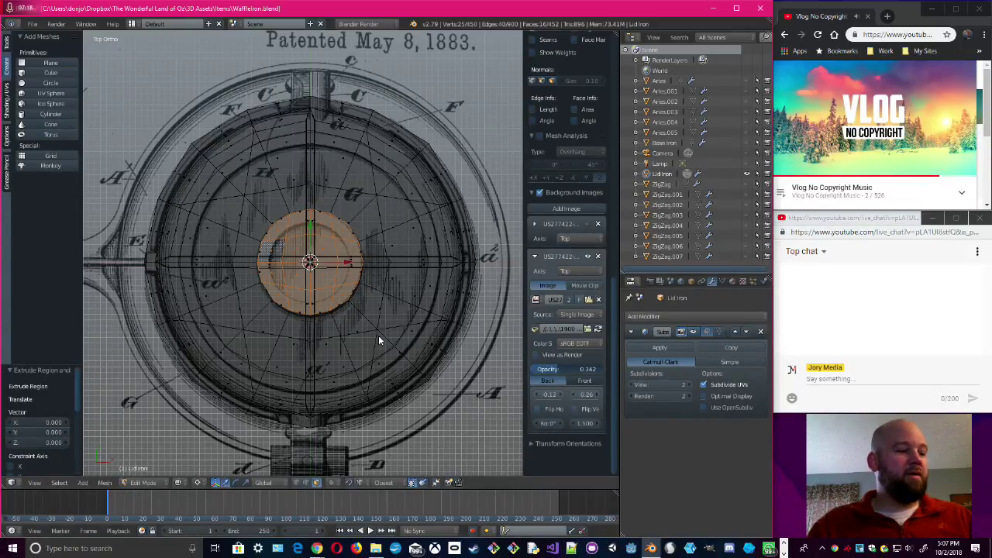
{"action": "key", "text": "s"}
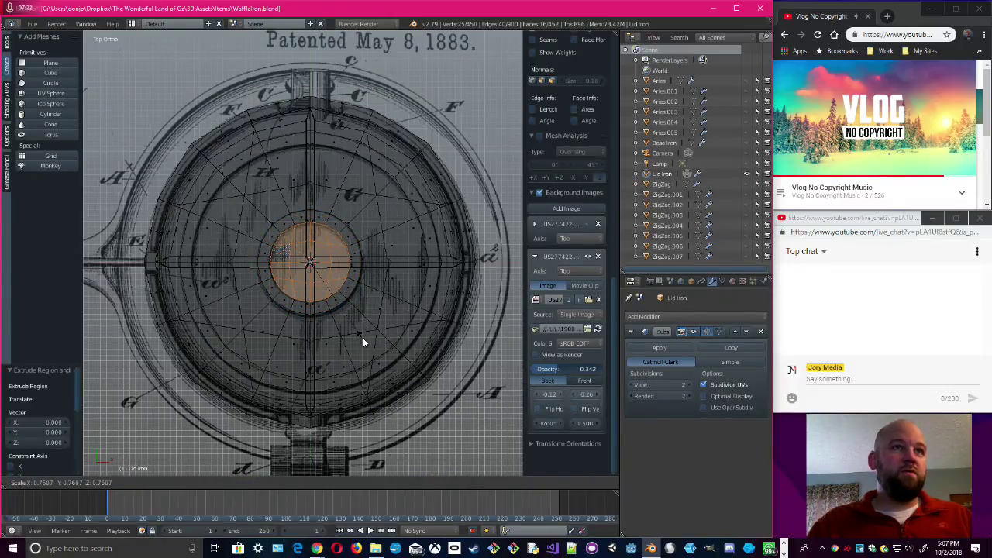
{"action": "left_click", "coordinate": [364, 338]}
{"action": "scroll", "coordinate": [356, 341], "scroll_direction": "up", "scroll_amount": 3}
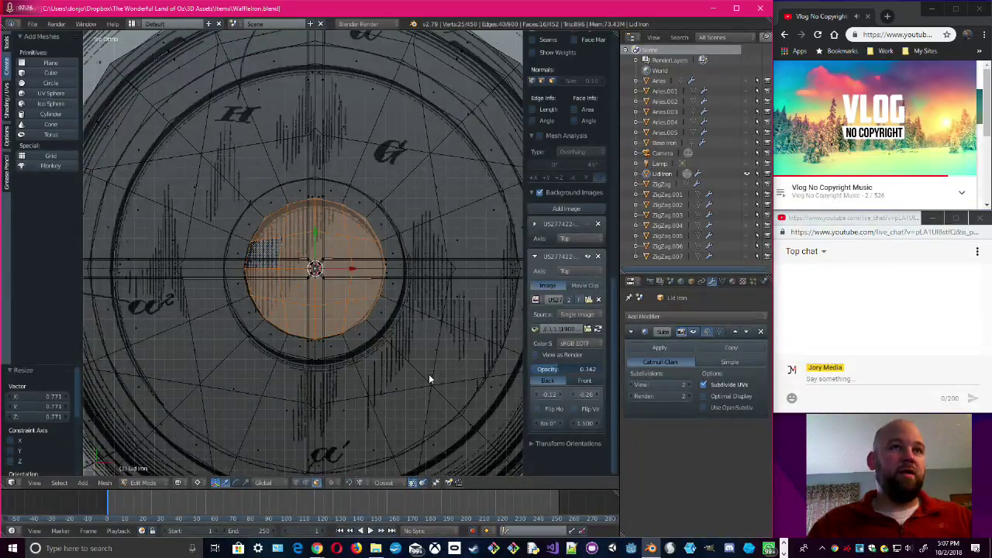
{"action": "scroll", "coordinate": [414, 359], "scroll_direction": "down", "scroll_amount": 3}
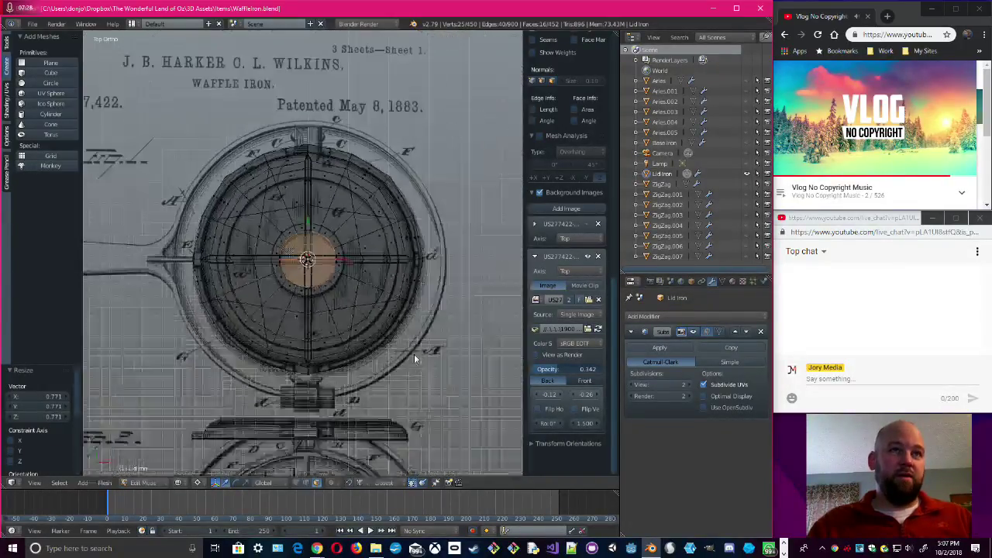
- Display the lid mesh in solid shading from an angled view
{"action": "mouse_move", "coordinate": [402, 357]}
{"action": "middle_mouse_down"}
{"action": "mouse_move", "coordinate": [387, 335]}
{"action": "mouse_move", "coordinate": [346, 317]}
{"action": "mouse_move", "coordinate": [364, 262]}
{"action": "mouse_move", "coordinate": [397, 341]}
{"action": "mouse_move", "coordinate": [416, 322]}
{"action": "mouse_move", "coordinate": [417, 268]}
{"action": "mouse_move", "coordinate": [421, 383]}
{"action": "middle_mouse_up"}
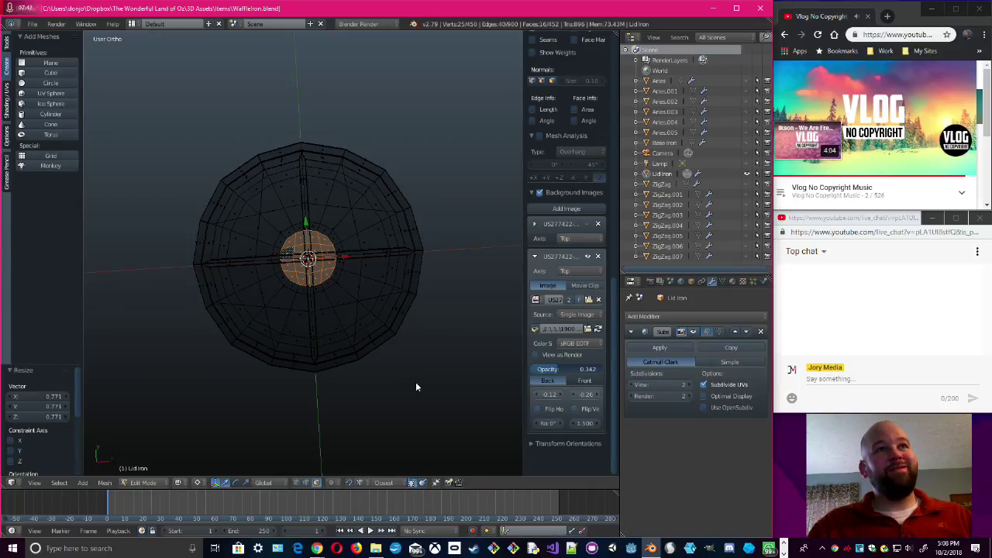
{"action": "middle_click_drag", "start_coordinate": [404, 385], "coordinate": [383, 366]}
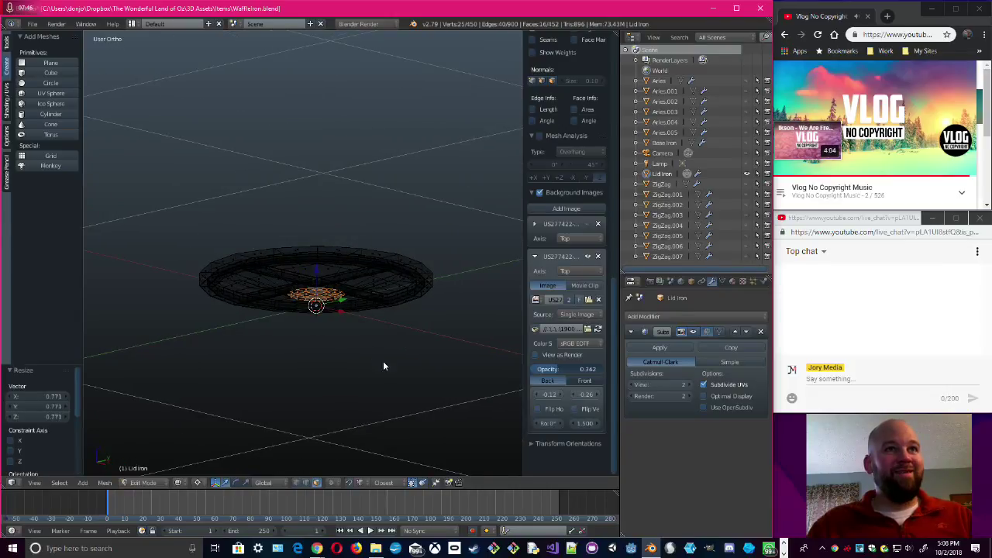
{"action": "mouse_move", "coordinate": [406, 411]}
{"action": "middle_mouse_down"}
{"action": "mouse_move", "coordinate": [403, 369]}
{"action": "mouse_move", "coordinate": [393, 393]}
{"action": "mouse_move", "coordinate": [404, 428]}
{"action": "mouse_move", "coordinate": [372, 404]}
{"action": "middle_mouse_up"}
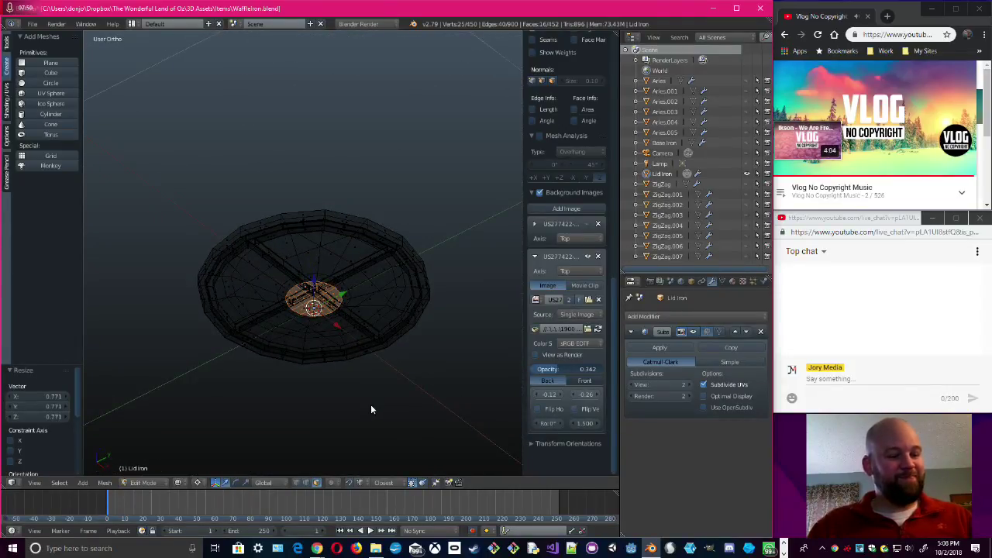
{"action": "key", "text": "z"}
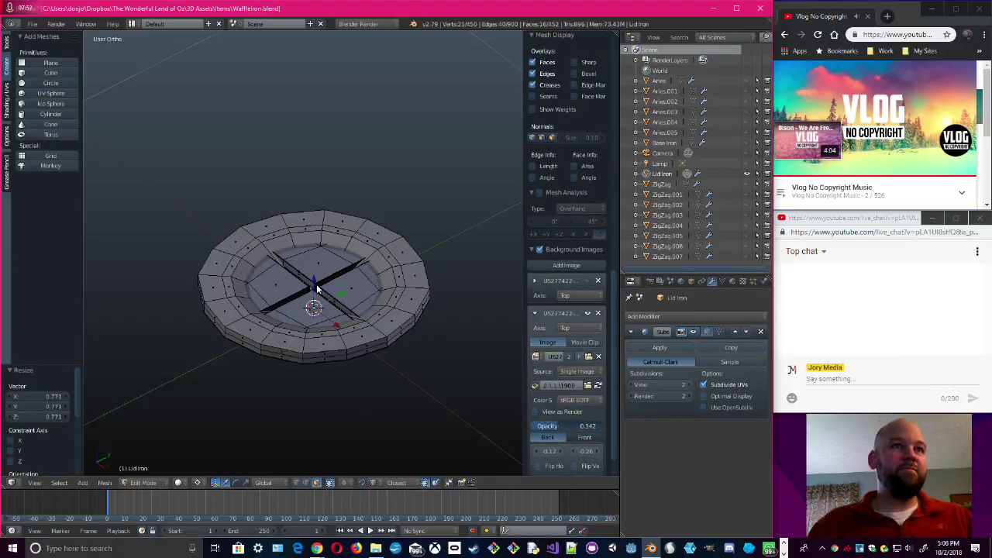
- Try raising the central top faces about 0.112 along Z, and undo it
{"action": "key", "text": "e"}
{"action": "left_click", "coordinate": [331, 246]}
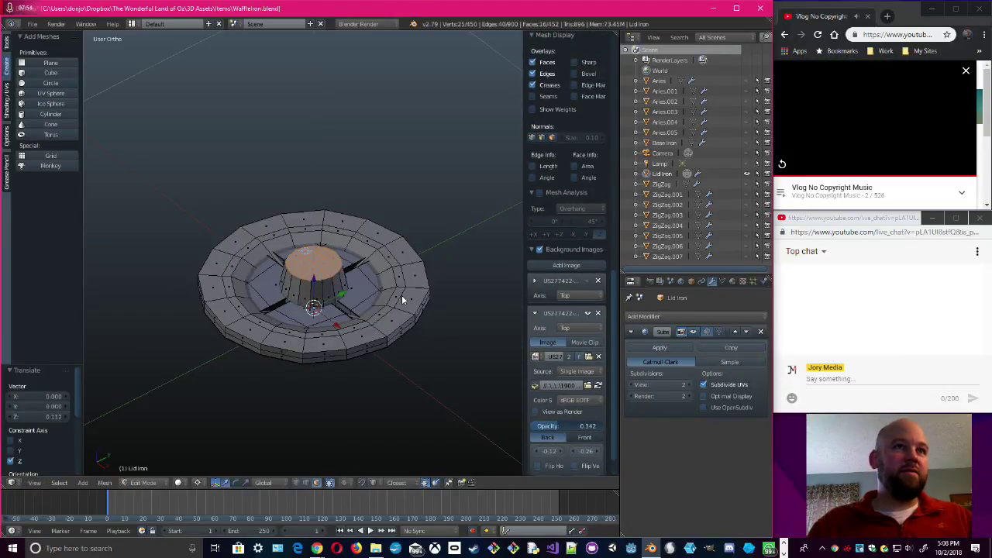
{"action": "key", "text": "ctrl+z"}
- Select the lid's concentric top face loops, from the outer rim in to the narrow ring around the recessed centre
{"action": "middle_click_drag", "start_coordinate": [379, 351], "coordinate": [281, 428]}
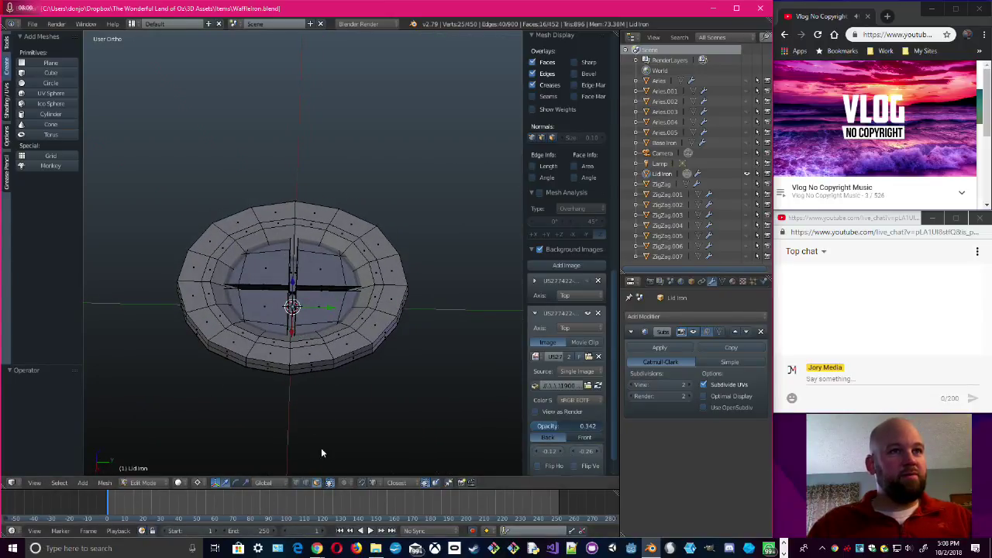
{"action": "middle_click_drag", "start_coordinate": [272, 271], "coordinate": [286, 285]}
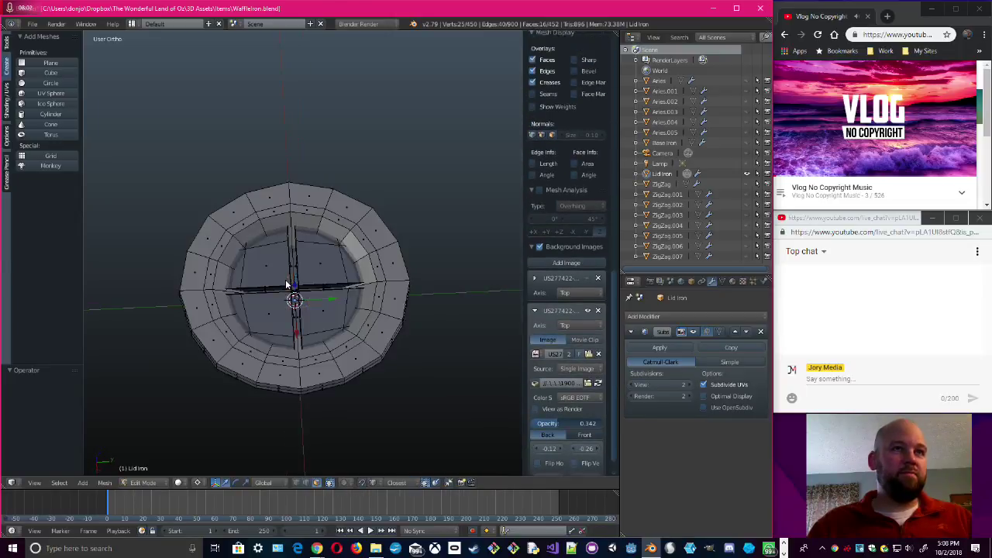
{"action": "right_click", "coordinate": [288, 188], "text": "alt"}
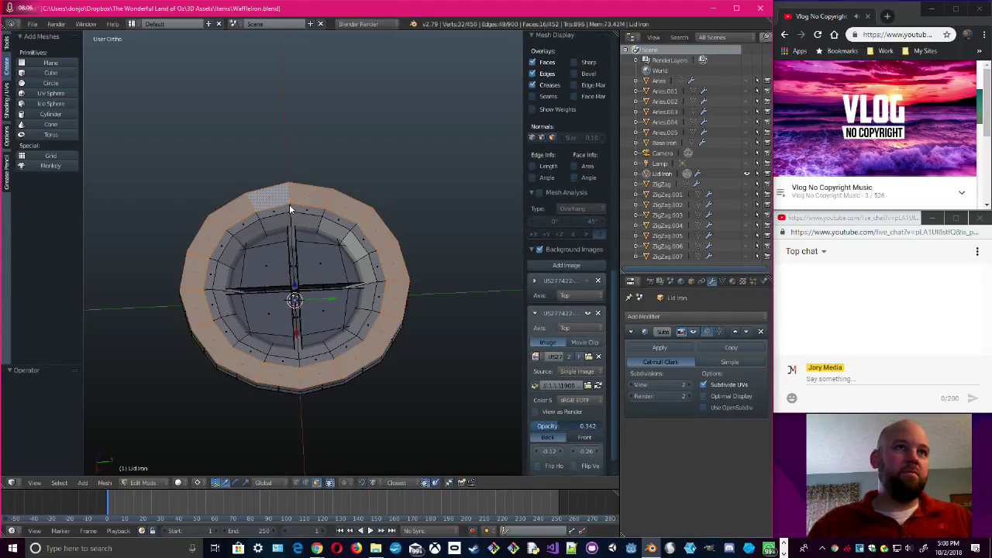
{"action": "right_click", "coordinate": [289, 216], "text": "alt+shift"}
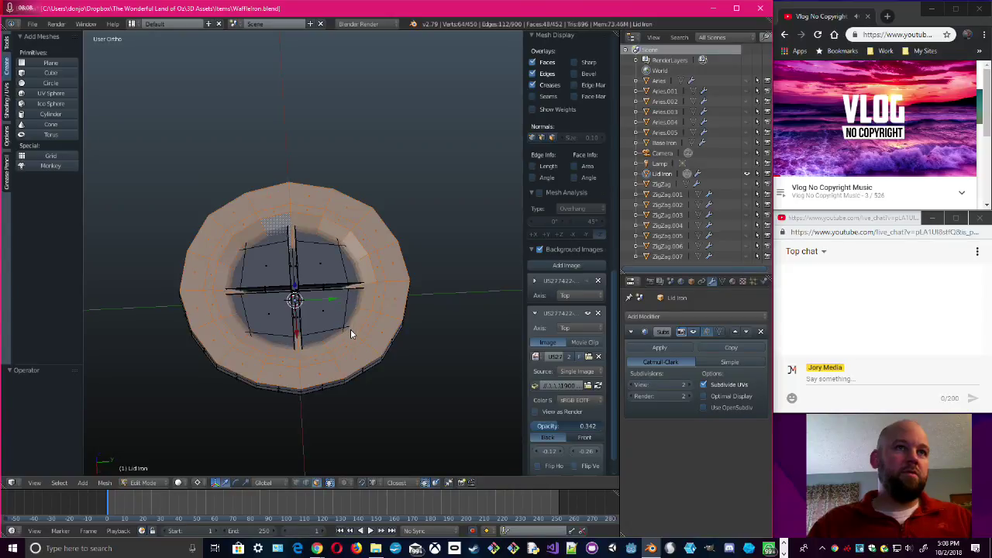
{"action": "scroll", "coordinate": [350, 329], "scroll_direction": "up", "scroll_amount": 3}
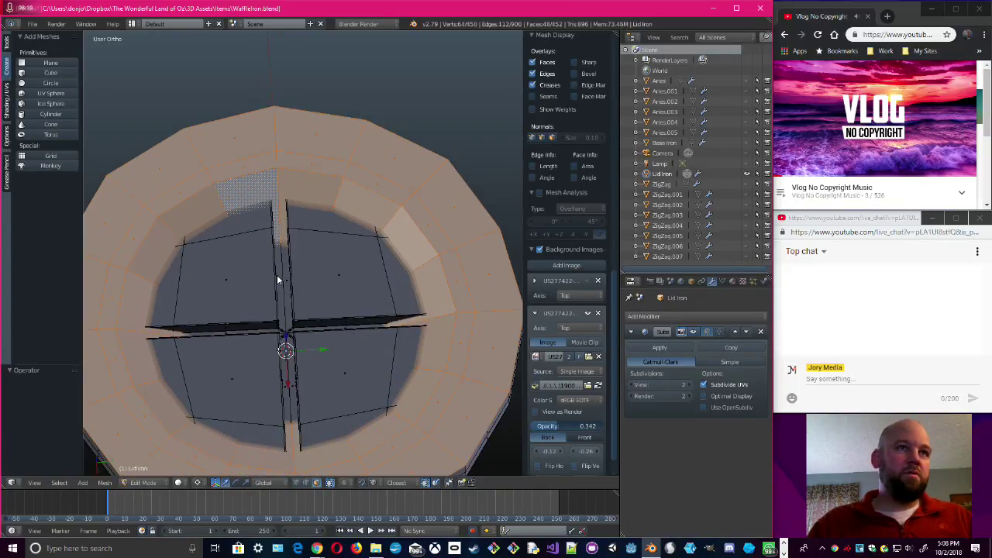
{"action": "middle_click_drag", "start_coordinate": [310, 344], "coordinate": [354, 199]}
{"action": "scroll", "coordinate": [358, 219], "scroll_direction": "up", "scroll_amount": 3}
{"action": "right_click", "coordinate": [315, 177], "text": "alt+shift"}
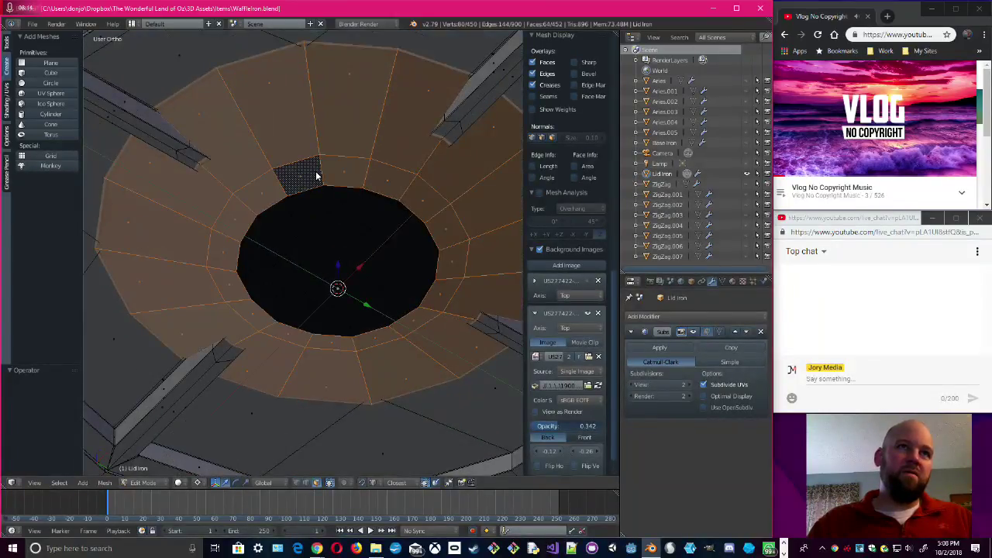
- Add the sixteen faces inside the innermost ring to the selection, covering the whole top of the lid
{"action": "scroll", "coordinate": [381, 260], "scroll_direction": "up", "scroll_amount": 3}
{"action": "middle_click_drag", "start_coordinate": [389, 265], "coordinate": [356, 304]}
{"action": "right_click", "coordinate": [312, 51], "text": "shift"}
{"action": "right_click", "coordinate": [378, 84], "text": "shift"}
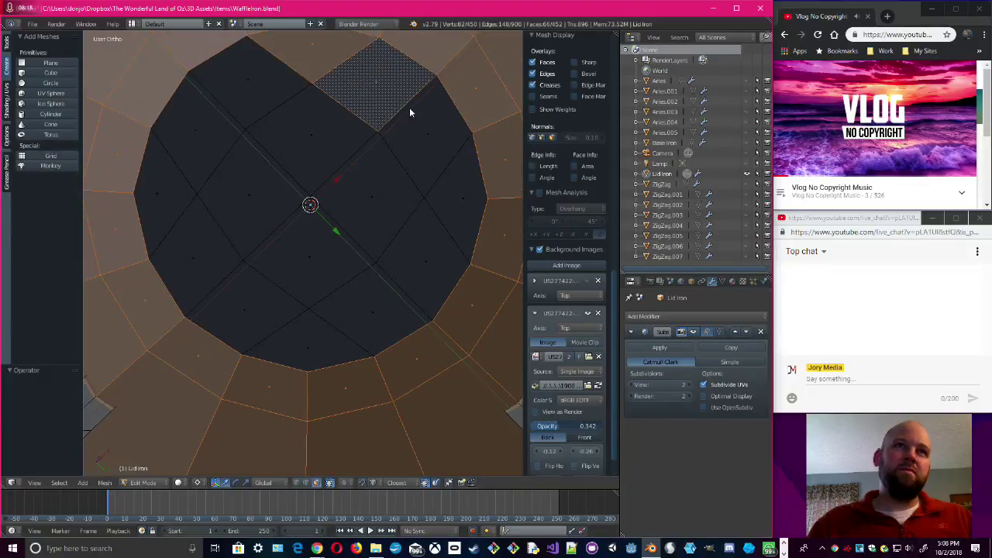
{"action": "right_click", "coordinate": [430, 138], "text": "shift"}
{"action": "right_click", "coordinate": [461, 204], "text": "shift"}
{"action": "right_click", "coordinate": [407, 264], "text": "shift"}
{"action": "right_click", "coordinate": [341, 317], "text": "shift"}
{"action": "right_click", "coordinate": [276, 341], "text": "shift"}
{"action": "right_click", "coordinate": [227, 306], "text": "shift"}
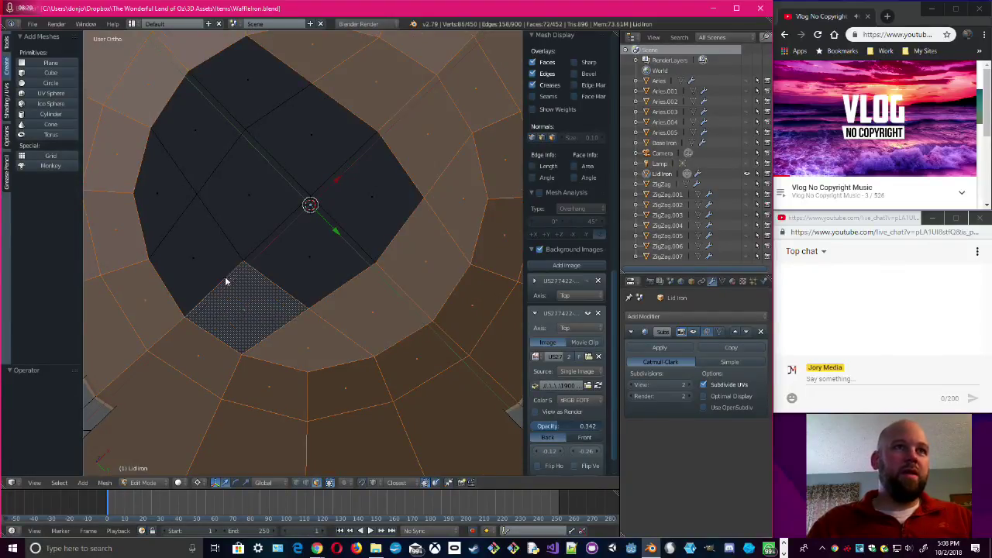
{"action": "right_click", "coordinate": [190, 244], "text": "shift"}
{"action": "right_click", "coordinate": [172, 216], "text": "shift"}
{"action": "right_click", "coordinate": [221, 126], "text": "shift"}
{"action": "right_click", "coordinate": [252, 90], "text": "shift"}
{"action": "right_click", "coordinate": [310, 147], "text": "shift"}
{"action": "right_click", "coordinate": [358, 194], "text": "shift"}
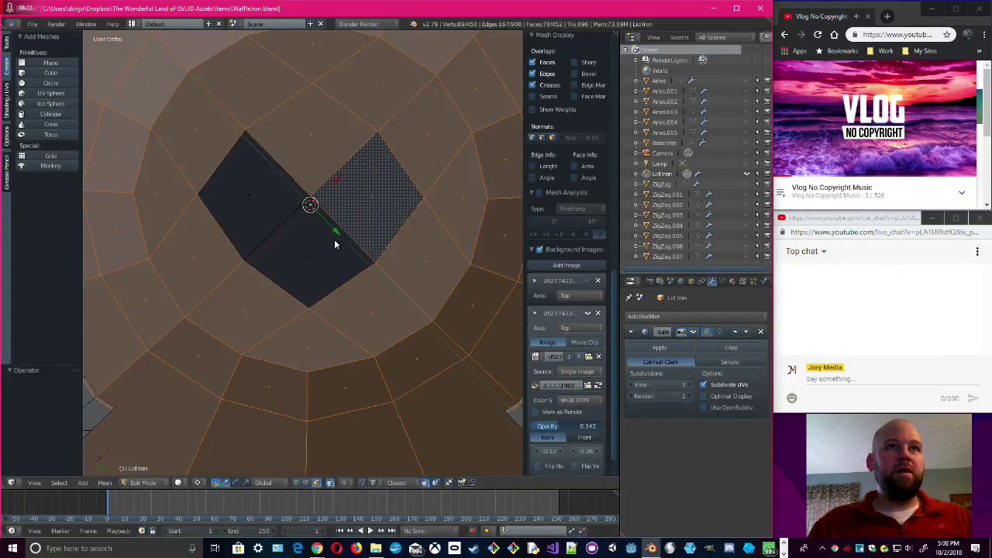
{"action": "right_click", "coordinate": [308, 256], "text": "shift"}
{"action": "right_click", "coordinate": [250, 194], "text": "shift"}
- In vertex selection mode, make an outer-rim top vertex the active one and set the pivot point to the active element
{"action": "middle_click_drag", "start_coordinate": [412, 193], "coordinate": [350, 336]}
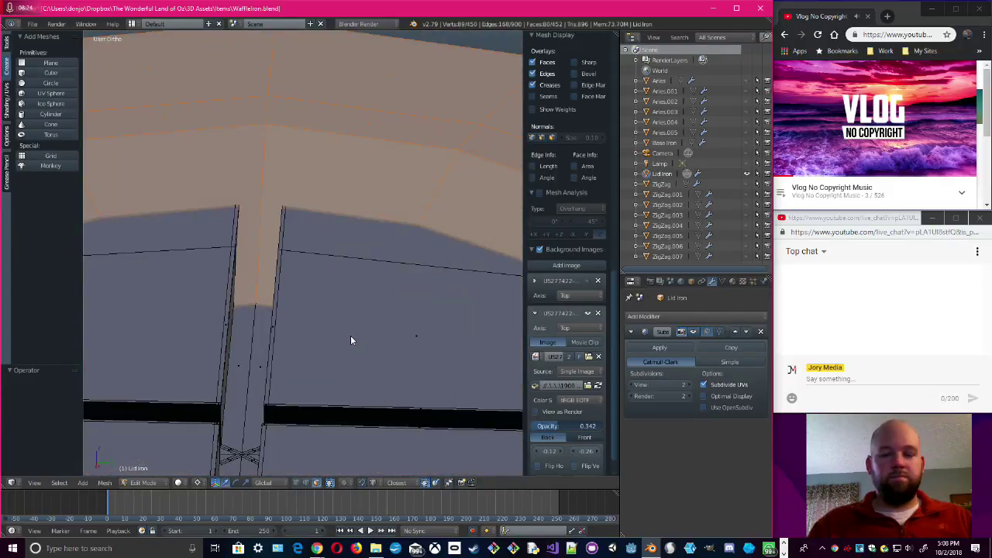
{"action": "key", "text": "KP_3"}
{"action": "key", "text": "KP_1"}
{"action": "middle_click_drag", "start_coordinate": [423, 407], "coordinate": [428, 281], "text": "shift"}
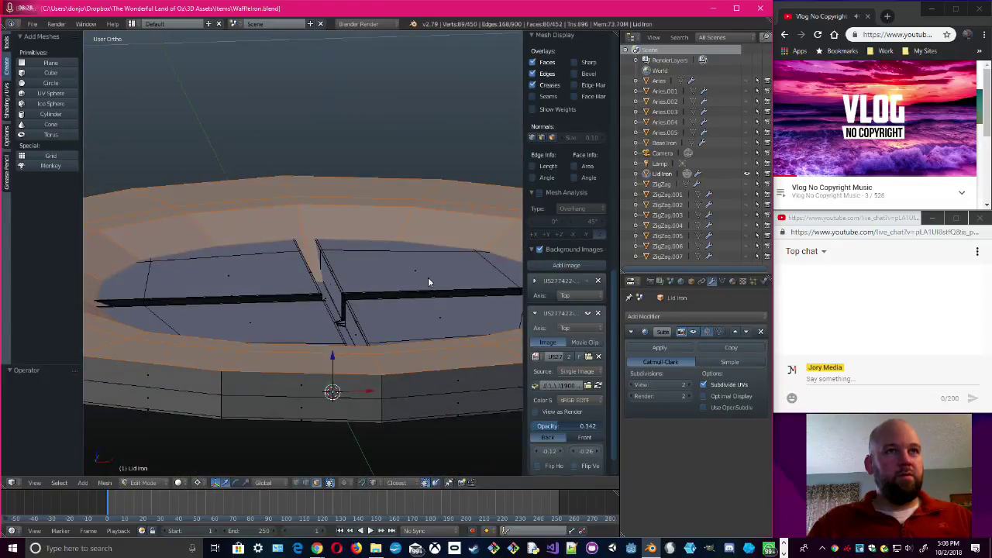
{"action": "left_click", "coordinate": [296, 482]}
{"action": "middle_click_drag", "start_coordinate": [443, 301], "coordinate": [356, 302]}
{"action": "scroll", "coordinate": [376, 293], "scroll_direction": "down", "scroll_amount": 3}
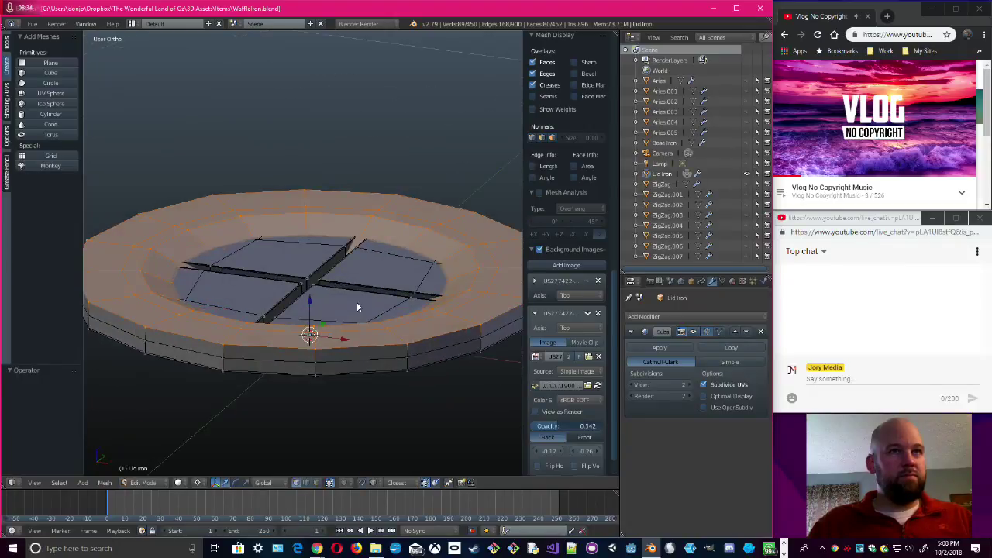
{"action": "right_click", "coordinate": [222, 343], "text": "shift"}
{"action": "right_click", "coordinate": [221, 343], "text": "shift"}
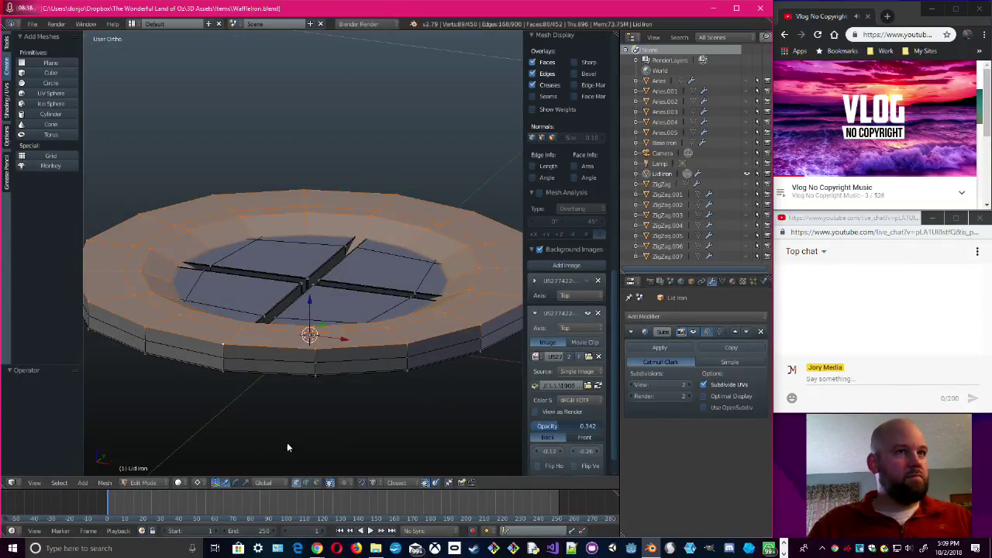
{"action": "left_click", "coordinate": [199, 483]}
{"action": "left_click", "coordinate": [214, 425]}
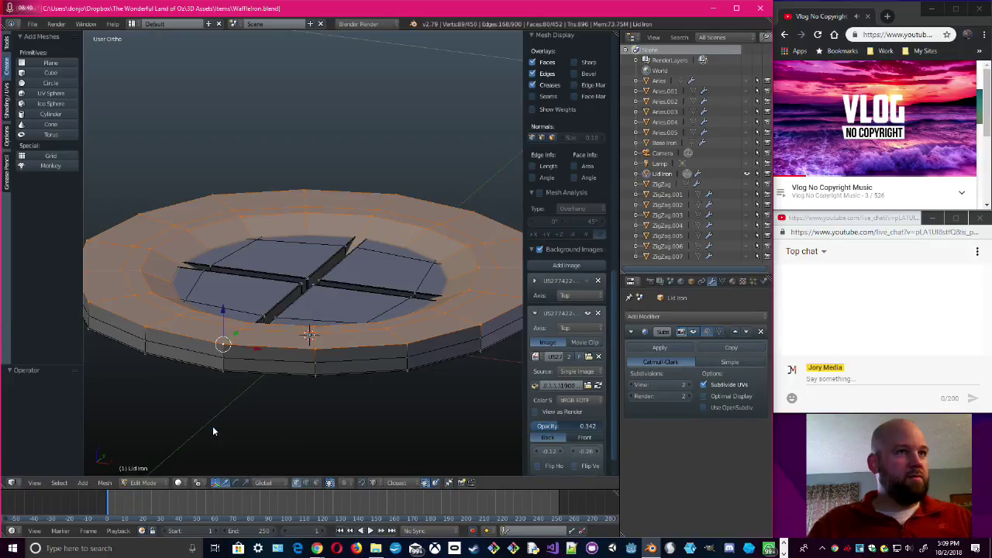
- Flatten the selected top surface to the outer rim's height by scaling it to 0 along Z
{"action": "middle_click_drag", "start_coordinate": [331, 415], "coordinate": [376, 428]}
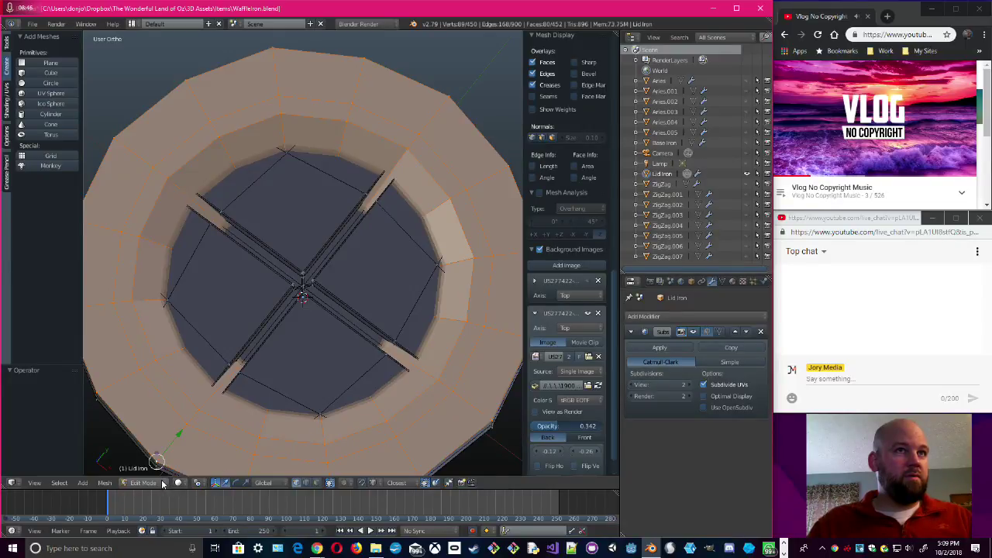
{"action": "middle_click_drag", "start_coordinate": [337, 376], "coordinate": [369, 306]}
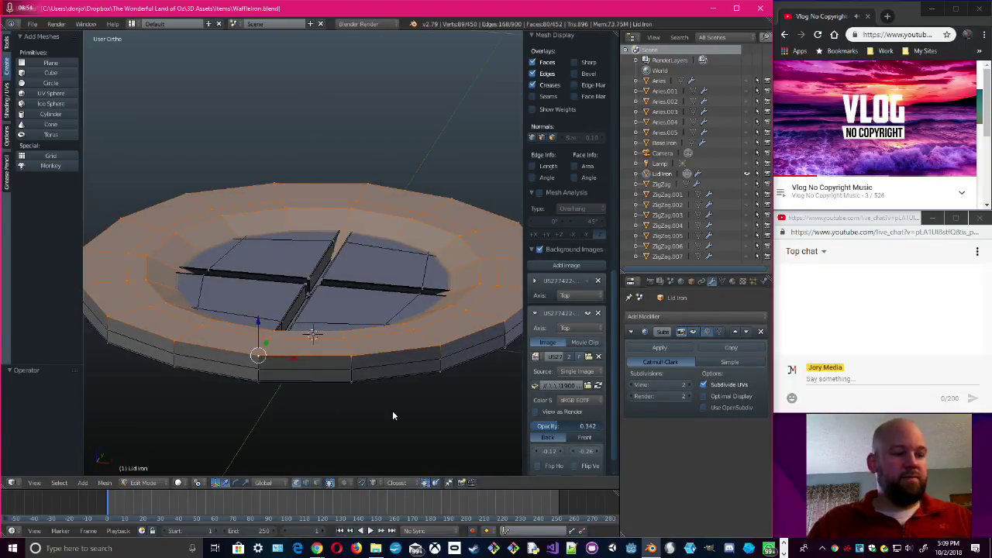
{"action": "key", "text": "s"}
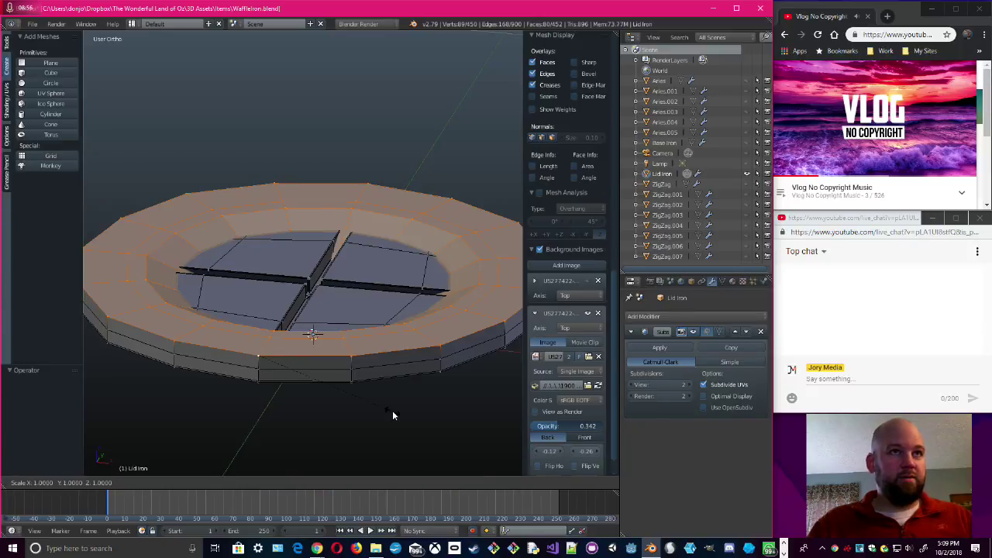
{"action": "key", "text": "z"}
{"action": "key", "text": "0"}
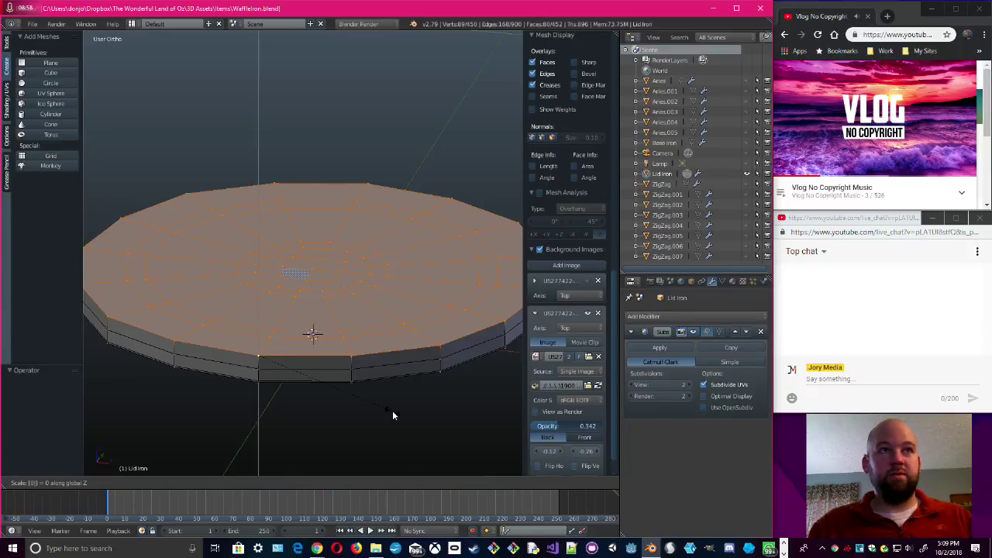
{"action": "key", "text": "Return"}
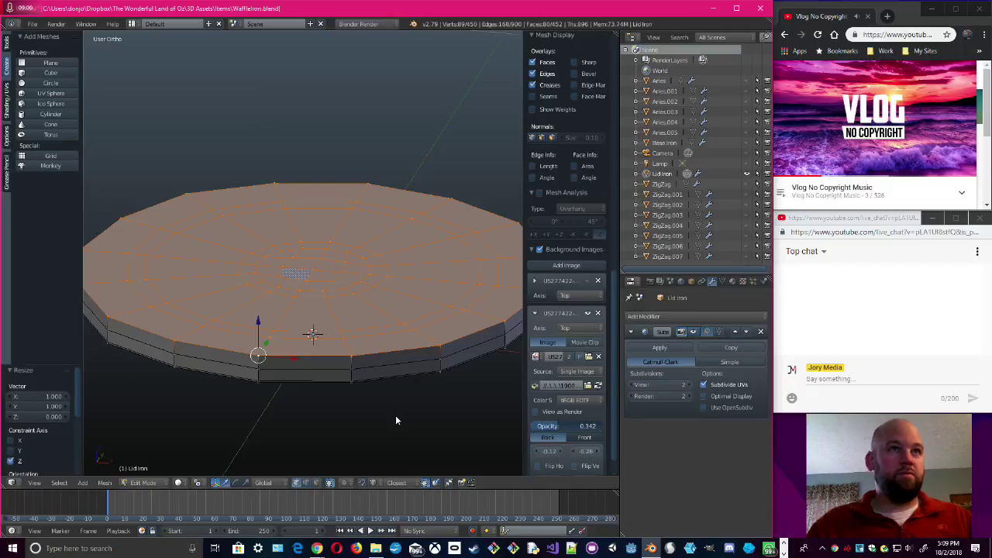
- In face selection mode, select only the two narrow ring face loops on the flattened top
{"action": "middle_click_drag", "start_coordinate": [395, 414], "coordinate": [419, 457]}
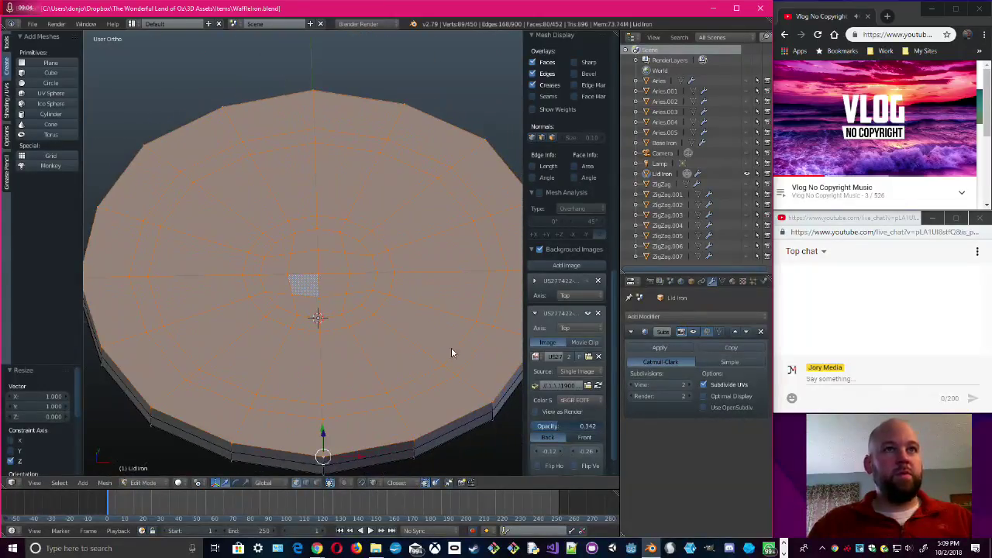
{"action": "scroll", "coordinate": [433, 353], "scroll_direction": "down", "scroll_amount": 3}
{"action": "middle_click_drag", "start_coordinate": [434, 362], "coordinate": [387, 359]}
{"action": "scroll", "coordinate": [389, 363], "scroll_direction": "up", "scroll_amount": 2}
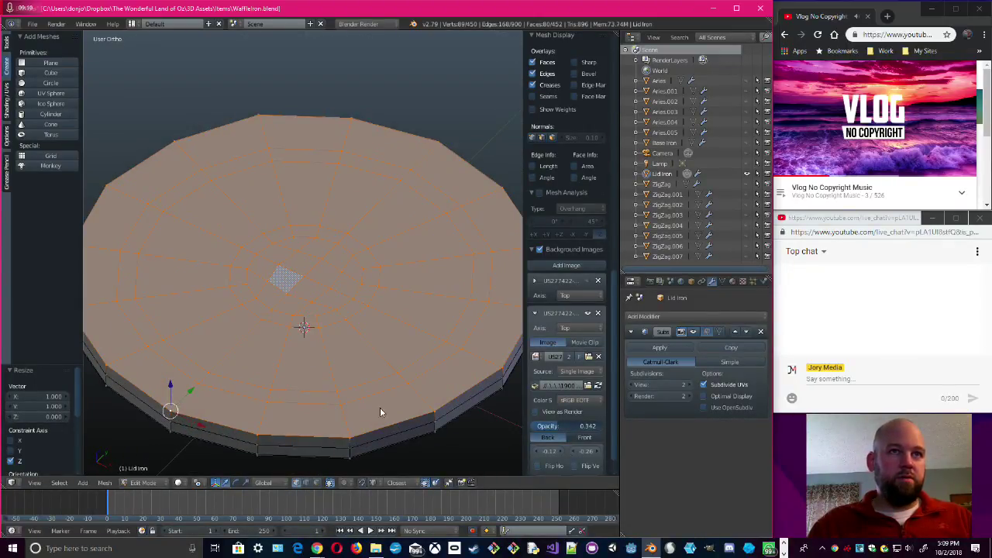
{"action": "left_click", "coordinate": [316, 482]}
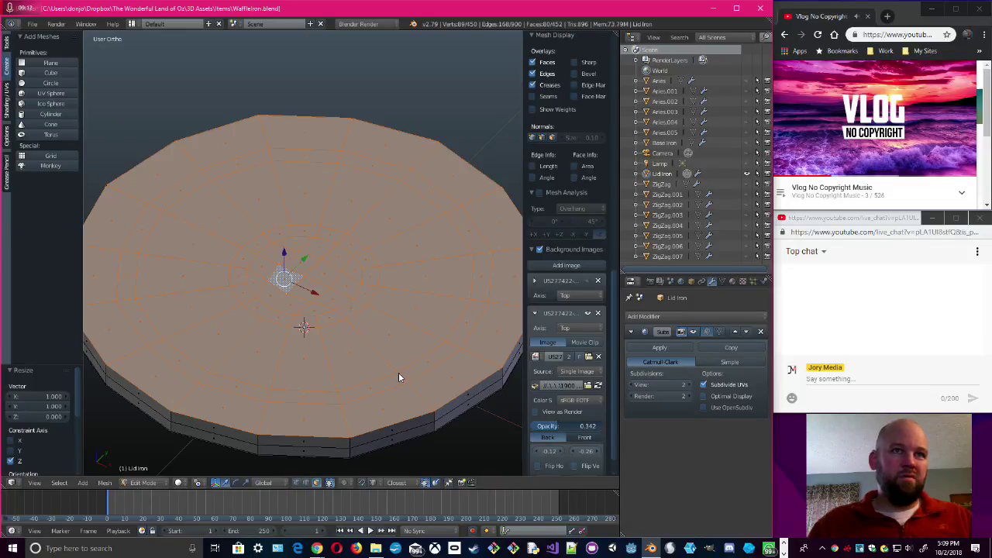
{"action": "right_click", "coordinate": [400, 376], "text": "alt"}
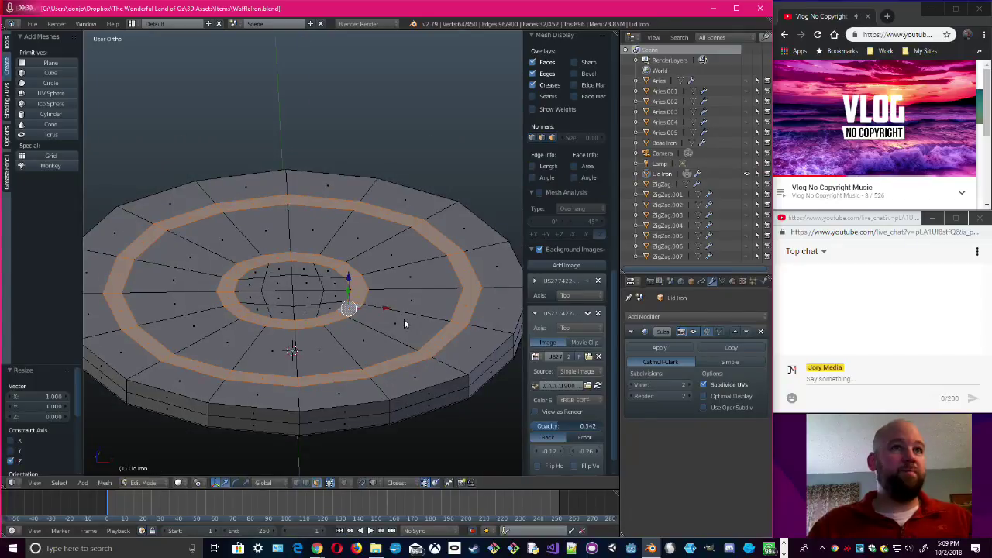
- Extrude the two ring face loops upward about 0.011 to form raised concentric ridges
{"action": "key", "text": "e"}
{"action": "left_click", "coordinate": [432, 351]}
{"action": "middle_click_drag", "start_coordinate": [432, 350], "coordinate": [454, 394]}
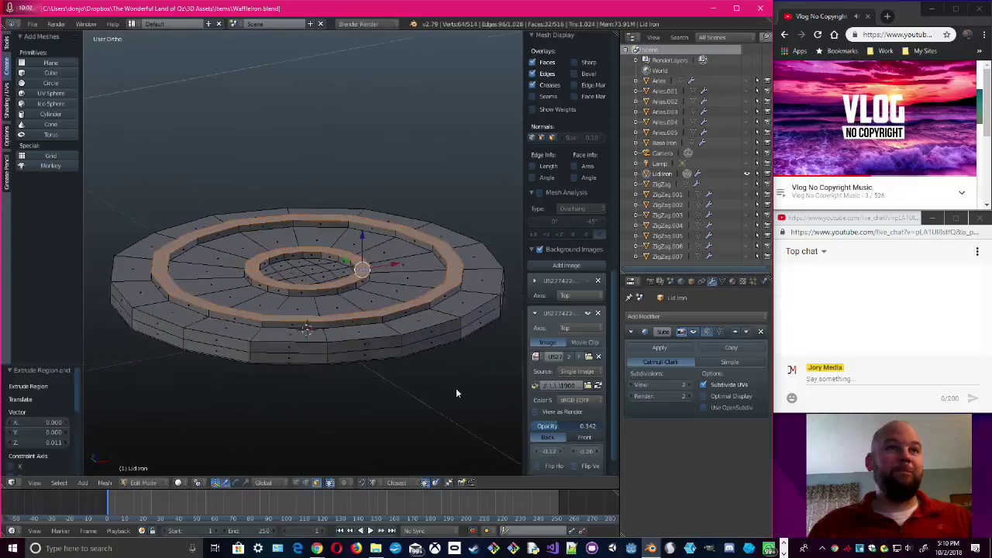
{"action": "middle_click_drag", "start_coordinate": [320, 395], "coordinate": [328, 376]}
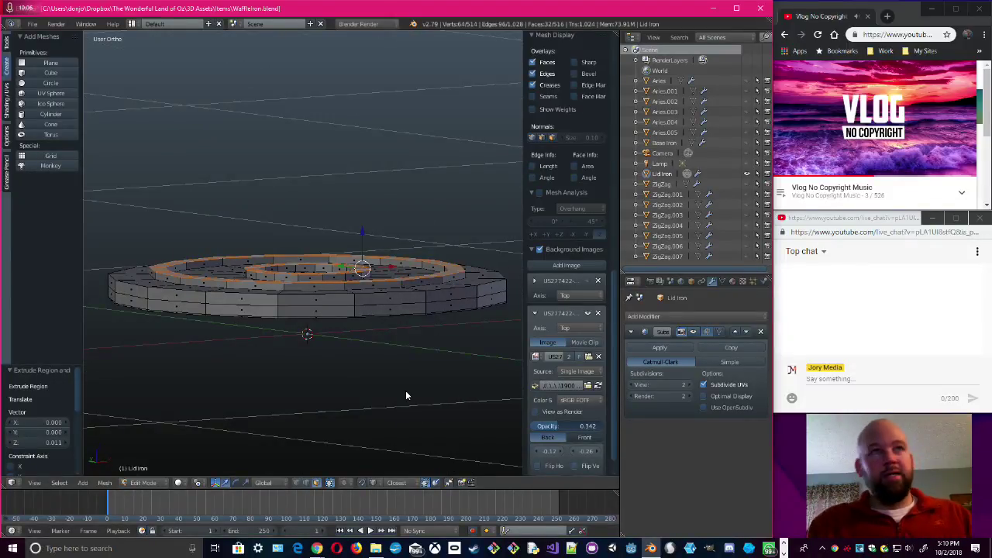
- Switch the lid to Object Mode, show its subdivision smoothing in the viewport, and examine the raised rings from several angles
{"action": "key", "text": "KP_3"}
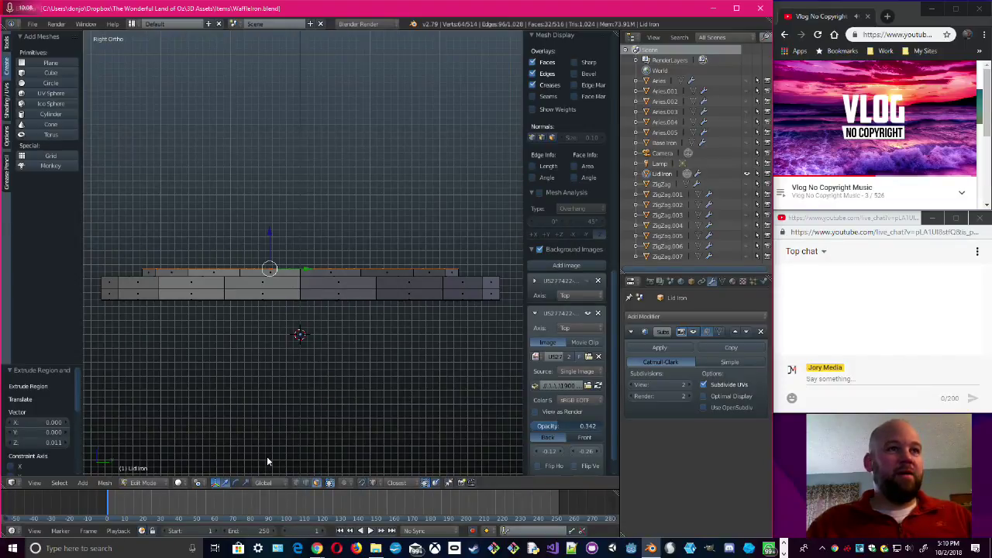
{"action": "left_click", "coordinate": [159, 482]}
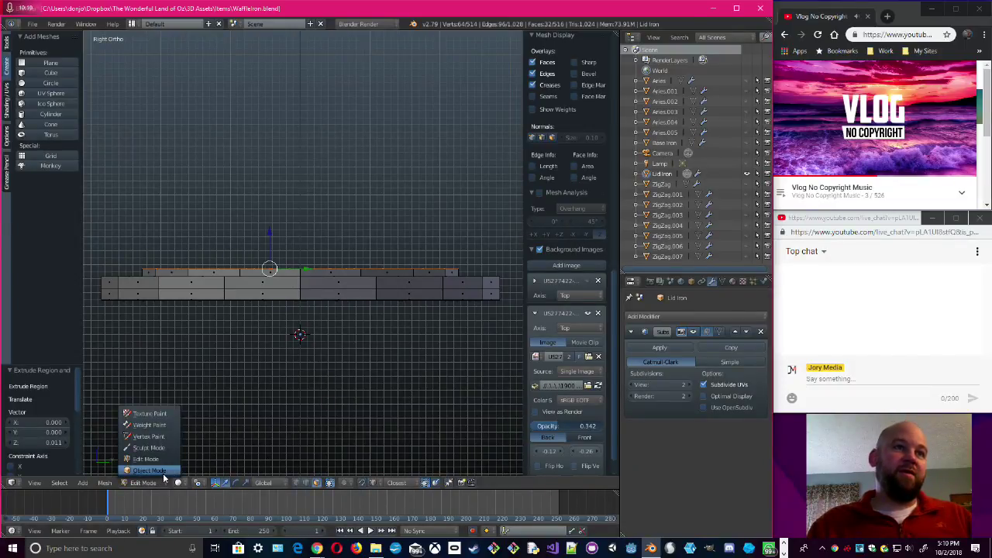
{"action": "left_click", "coordinate": [155, 470]}
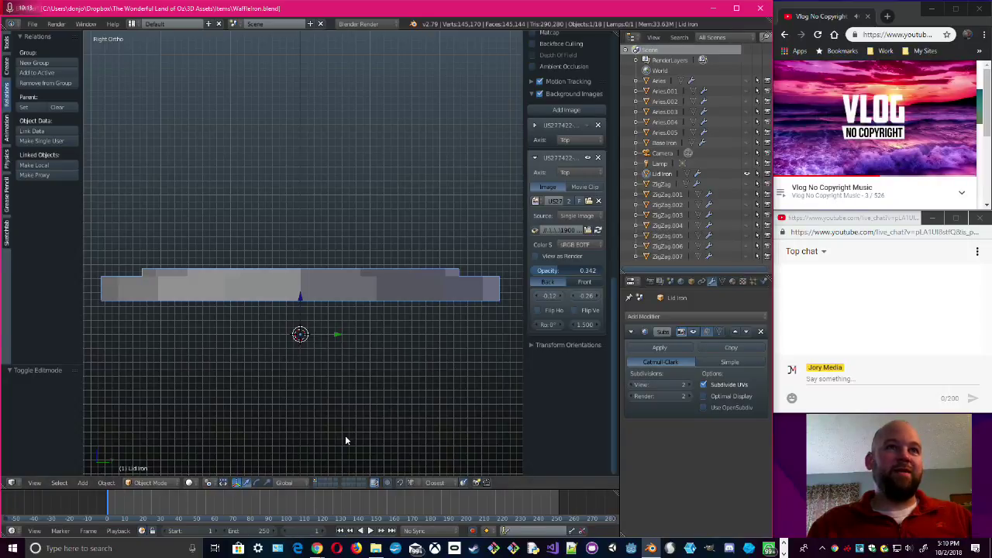
{"action": "middle_click_drag", "start_coordinate": [324, 430], "coordinate": [409, 314]}
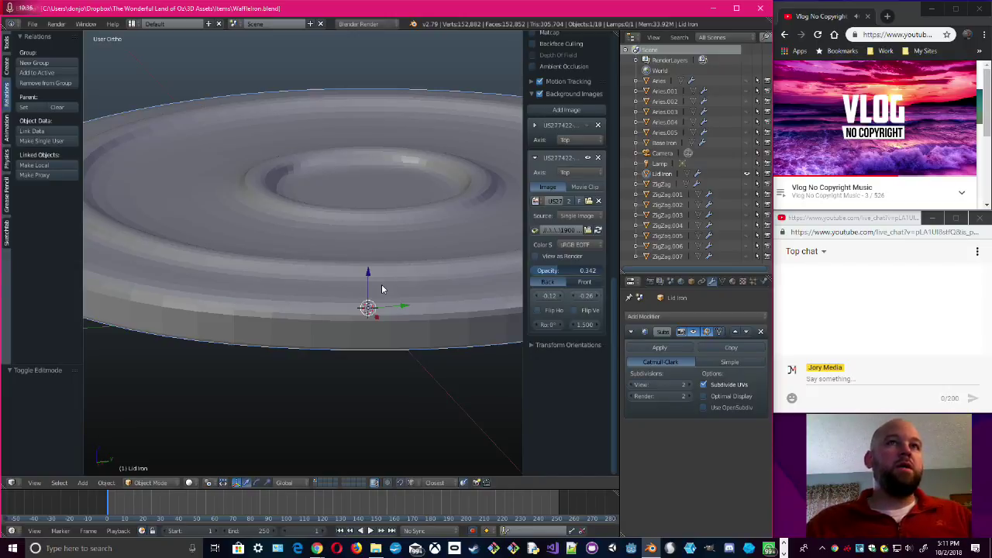
{"action": "middle_click_drag", "start_coordinate": [381, 283], "coordinate": [355, 332]}
{"action": "scroll", "coordinate": [346, 345], "scroll_direction": "up", "scroll_amount": 4}
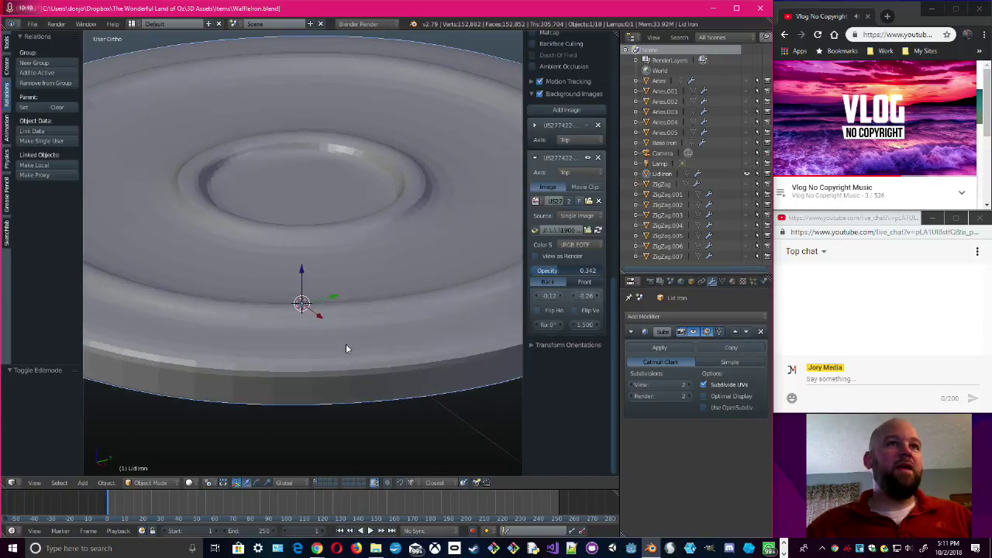
{"action": "scroll", "coordinate": [335, 367], "scroll_direction": "down", "scroll_amount": 3}
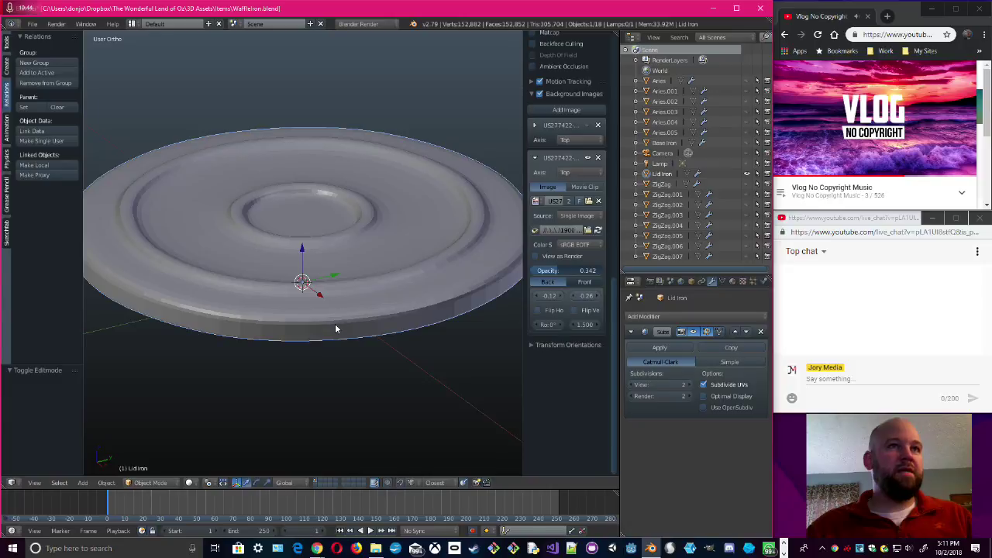
{"action": "middle_click_drag", "start_coordinate": [337, 349], "coordinate": [345, 352]}
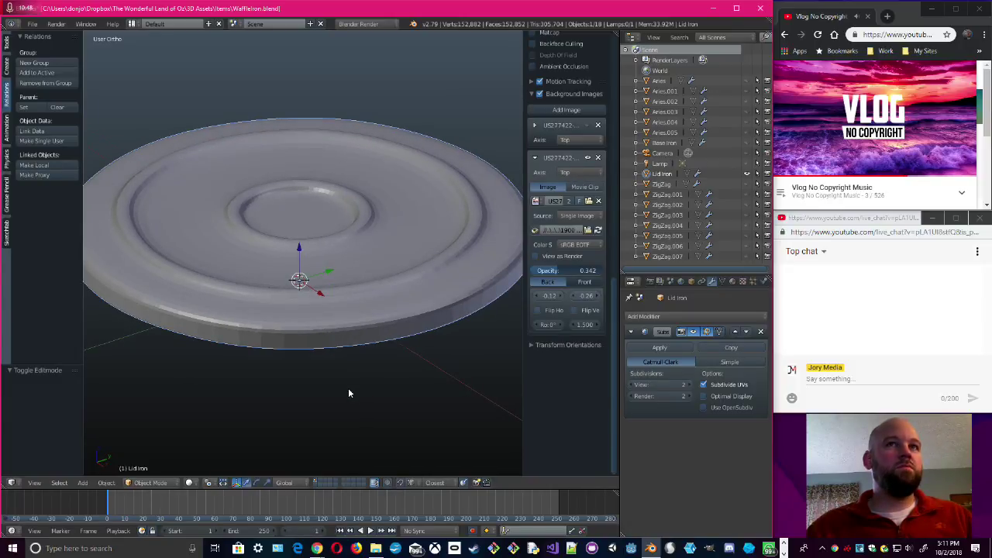
{"action": "mouse_move", "coordinate": [357, 327]}
{"action": "middle_mouse_down"}
{"action": "mouse_move", "coordinate": [348, 335]}
{"action": "mouse_move", "coordinate": [362, 339]}
{"action": "middle_mouse_up"}
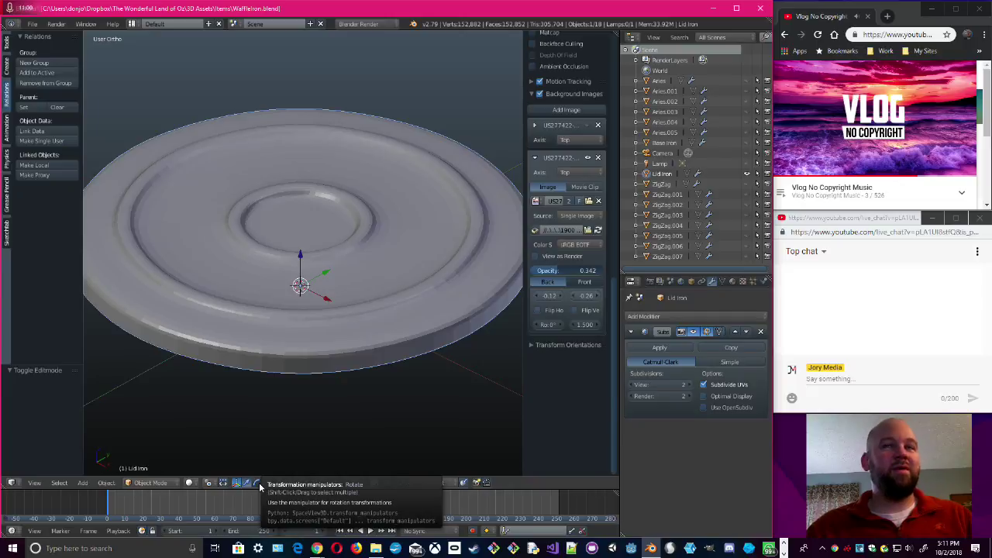
{"action": "middle_click_drag", "start_coordinate": [241, 423], "coordinate": [339, 371]}
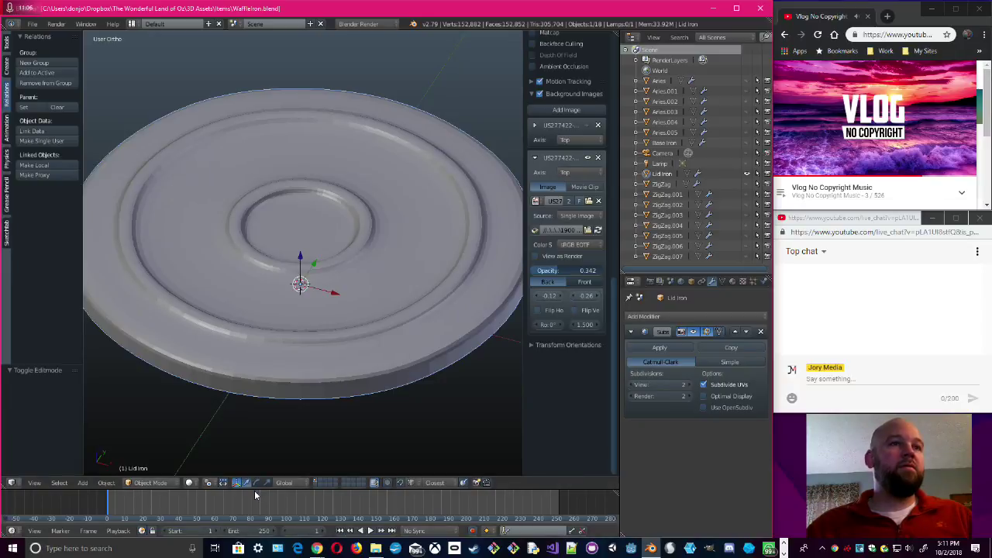
{"action": "middle_click_drag", "start_coordinate": [299, 334], "coordinate": [316, 321]}
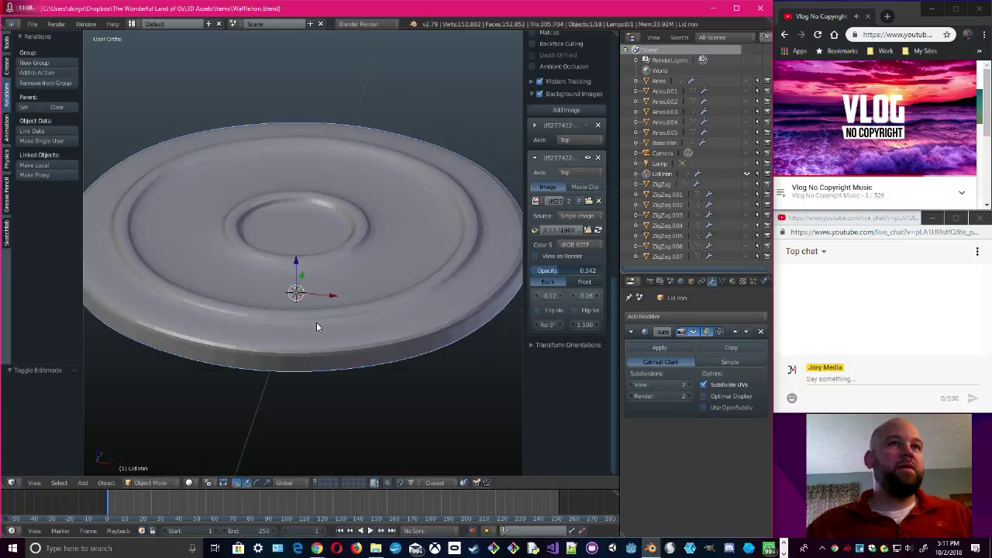
- In Edit Mode, add one edge loop around the outer ring's outer wall and slide it about 0.91 toward the base
{"action": "left_click", "coordinate": [152, 482]}
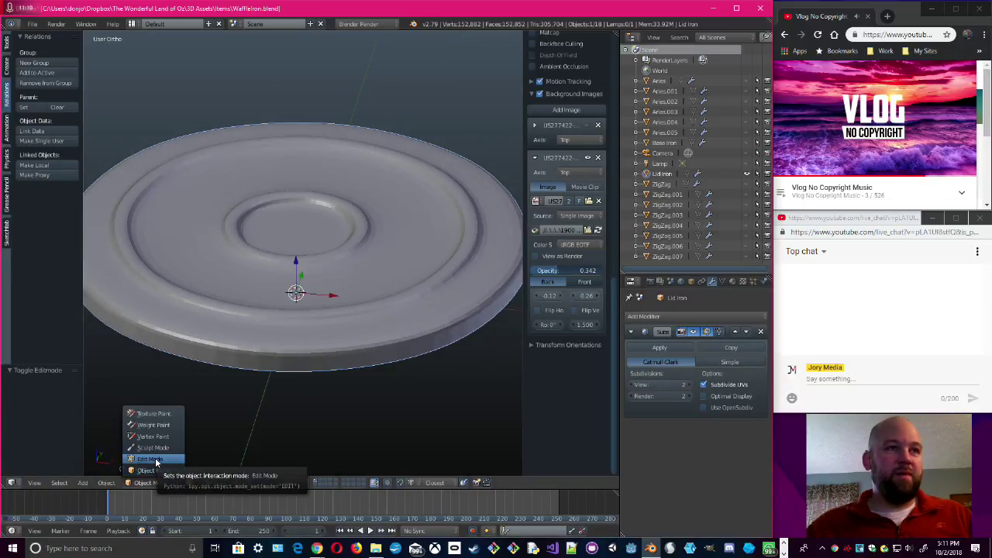
{"action": "left_click", "coordinate": [152, 460]}
{"action": "scroll", "coordinate": [341, 348], "scroll_direction": "up", "scroll_amount": 6}
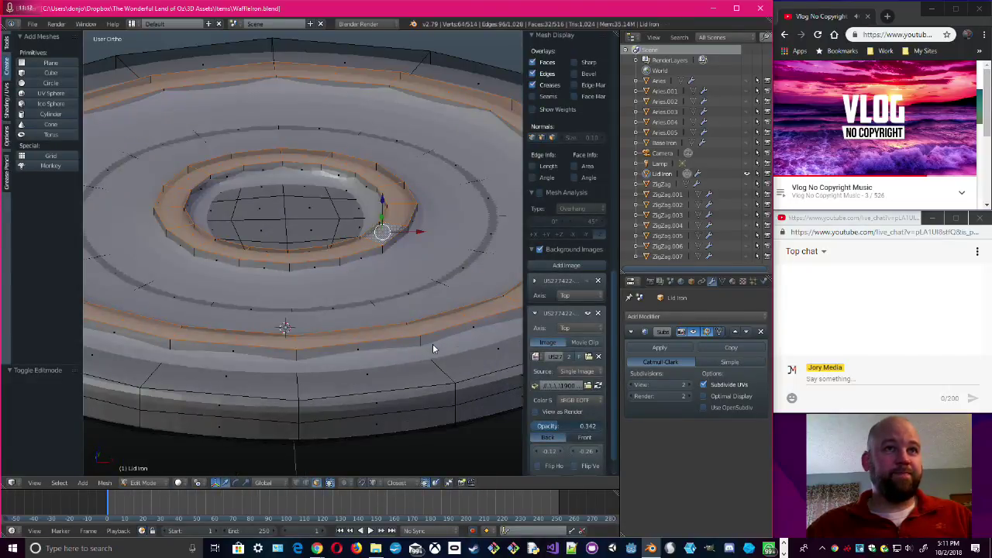
{"action": "middle_click_drag", "start_coordinate": [400, 349], "coordinate": [379, 300]}
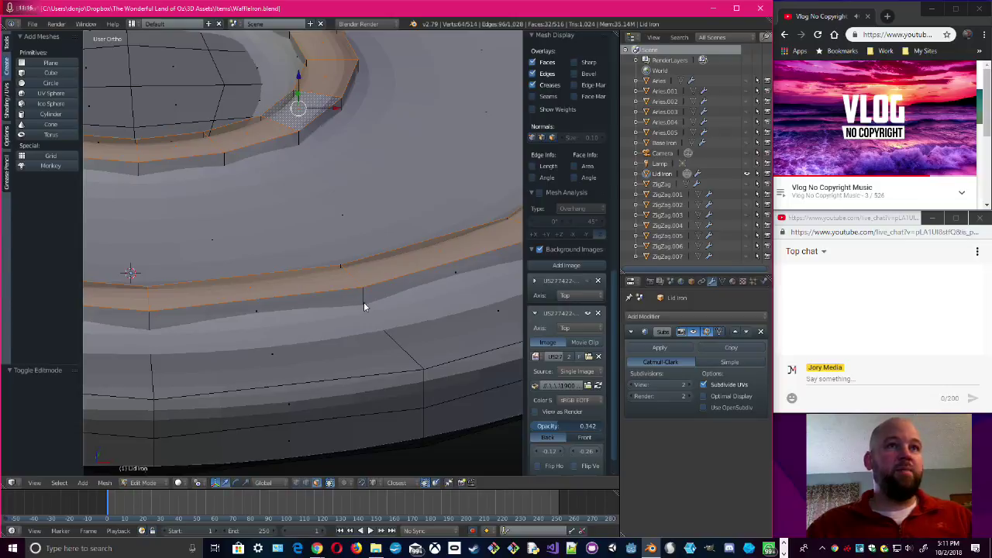
{"action": "key", "text": "ctrl+r"}
{"action": "left_click", "coordinate": [364, 304]}
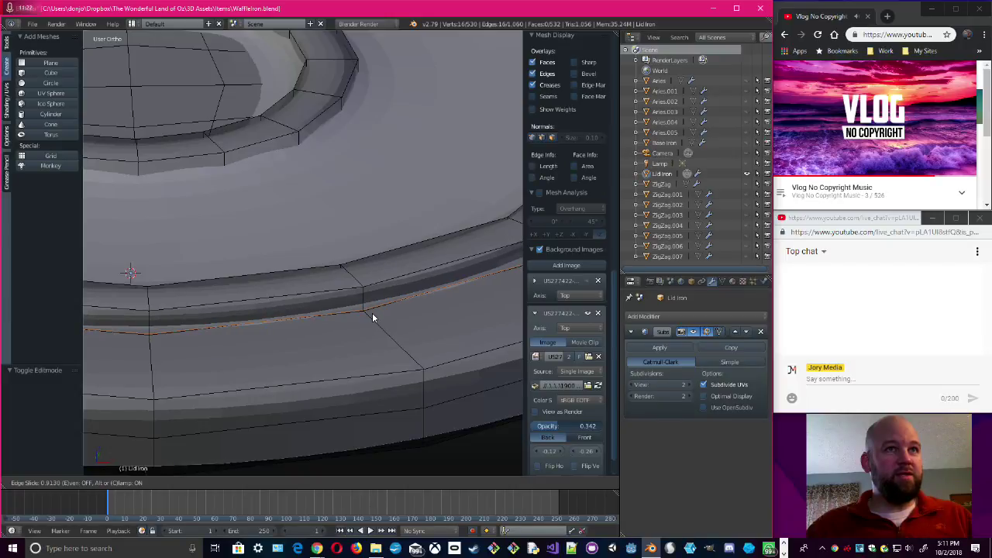
{"action": "left_click", "coordinate": [370, 313]}
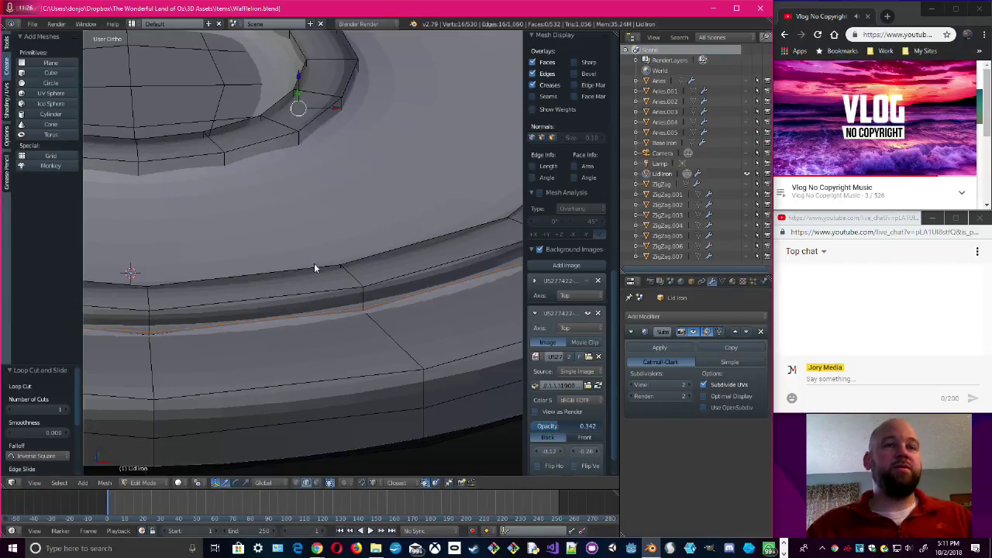
- Add one edge loop around the outer ring's inner wall and slide it about 0.96 toward the base
{"action": "middle_click_drag", "start_coordinate": [314, 268], "coordinate": [452, 301]}
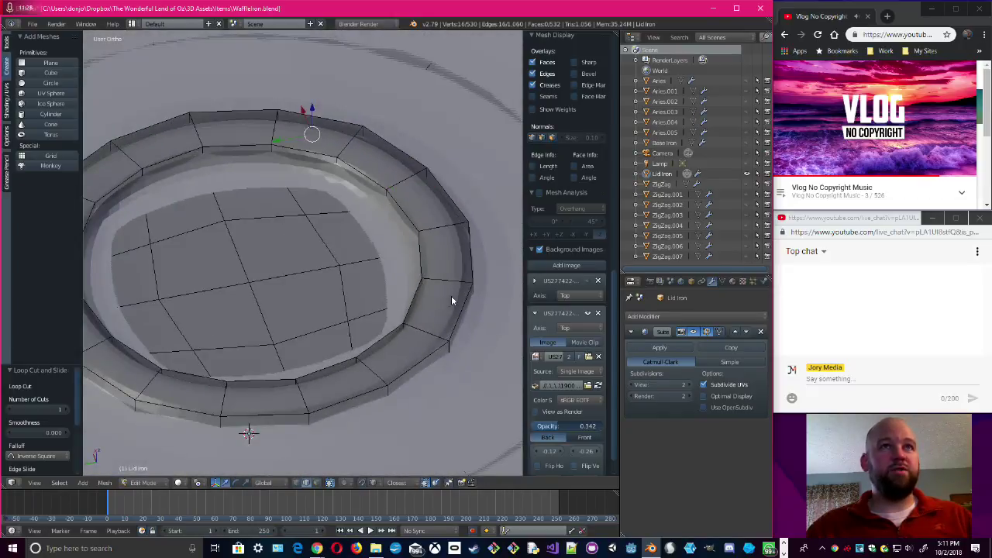
{"action": "scroll", "coordinate": [296, 276], "scroll_direction": "up", "scroll_amount": 5}
{"action": "middle_click_drag", "start_coordinate": [411, 204], "coordinate": [406, 274]}
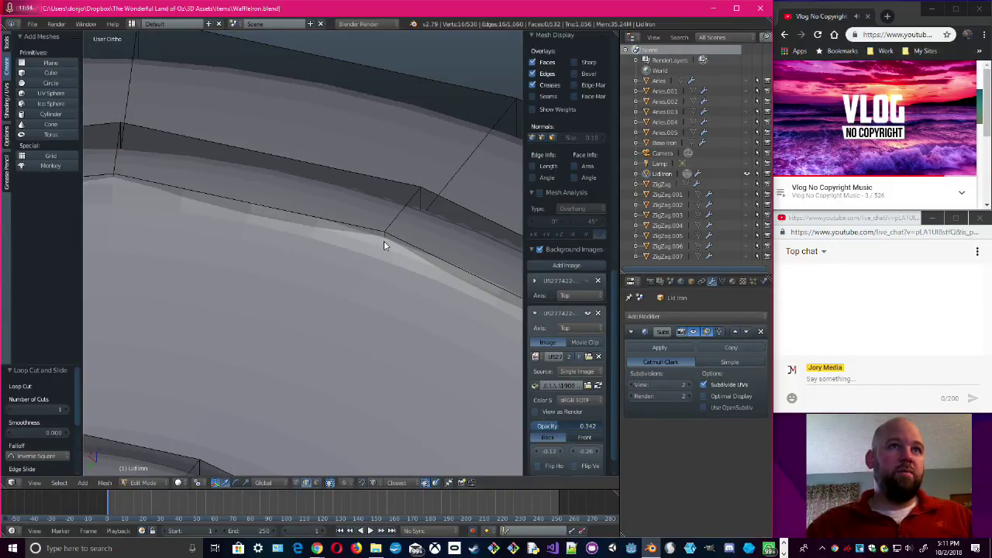
{"action": "key", "text": "ctrl+r"}
{"action": "left_click", "coordinate": [385, 244]}
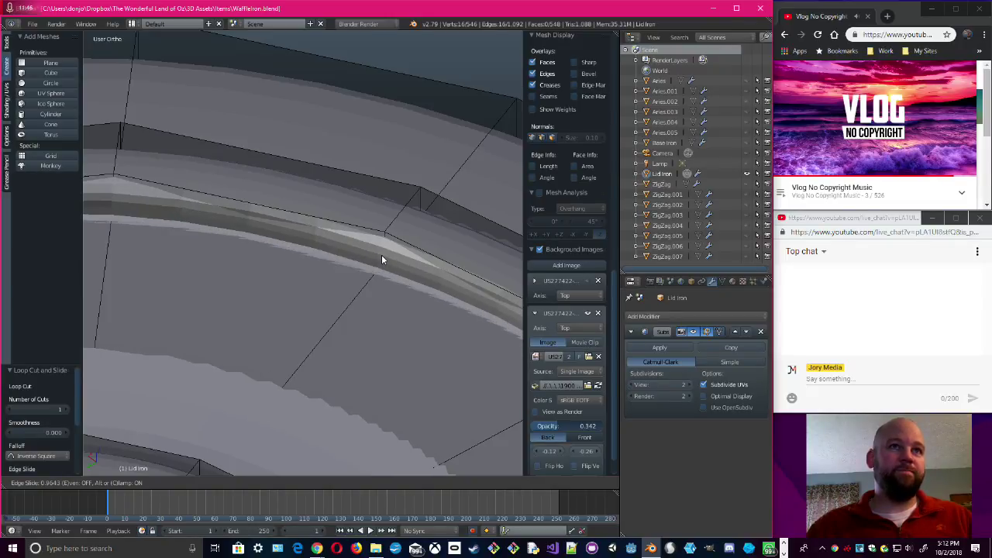
{"action": "left_click", "coordinate": [383, 253]}
- Turn off the Subdivision Surface modifier's viewport display and undo the loop cut on the outer ring's inner wall
{"action": "middle_click_drag", "start_coordinate": [384, 254], "coordinate": [389, 329]}
{"action": "scroll", "coordinate": [364, 304], "scroll_direction": "down", "scroll_amount": 3}
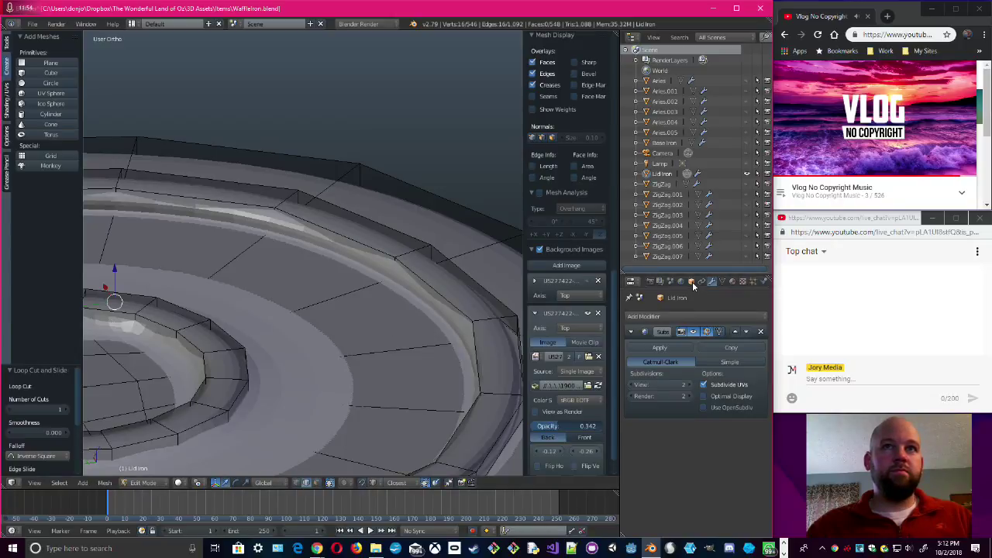
{"action": "left_click", "coordinate": [694, 333]}
{"action": "middle_click_drag", "start_coordinate": [421, 285], "coordinate": [386, 285], "text": "shift"}
{"action": "scroll", "coordinate": [401, 312], "scroll_direction": "up", "scroll_amount": 5}
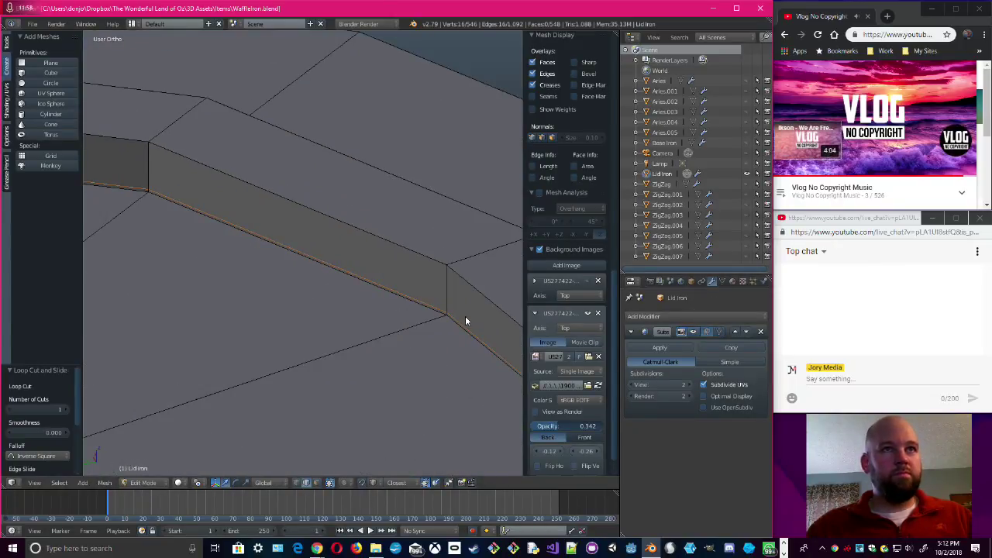
{"action": "middle_click_drag", "start_coordinate": [469, 313], "coordinate": [417, 266]}
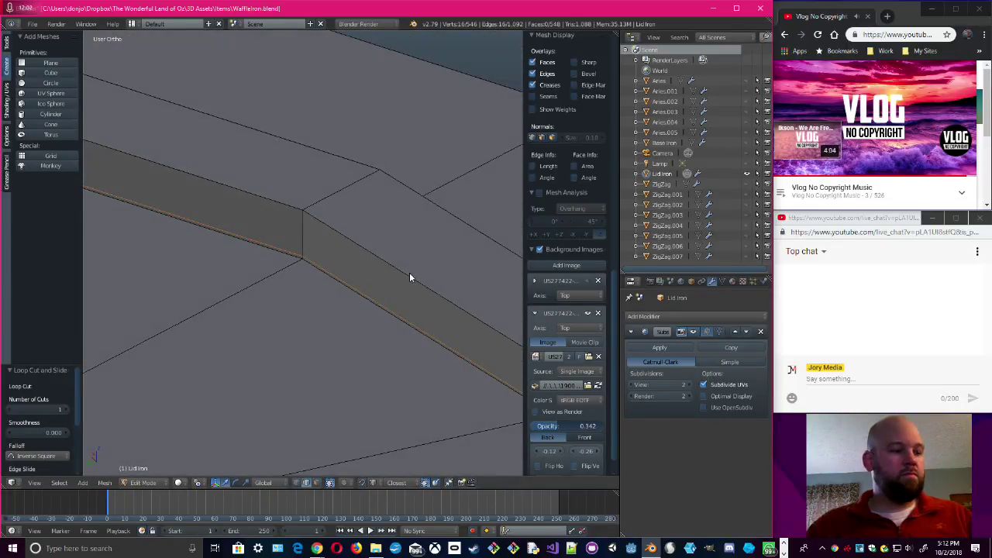
{"action": "key", "text": "ctrl+z"}
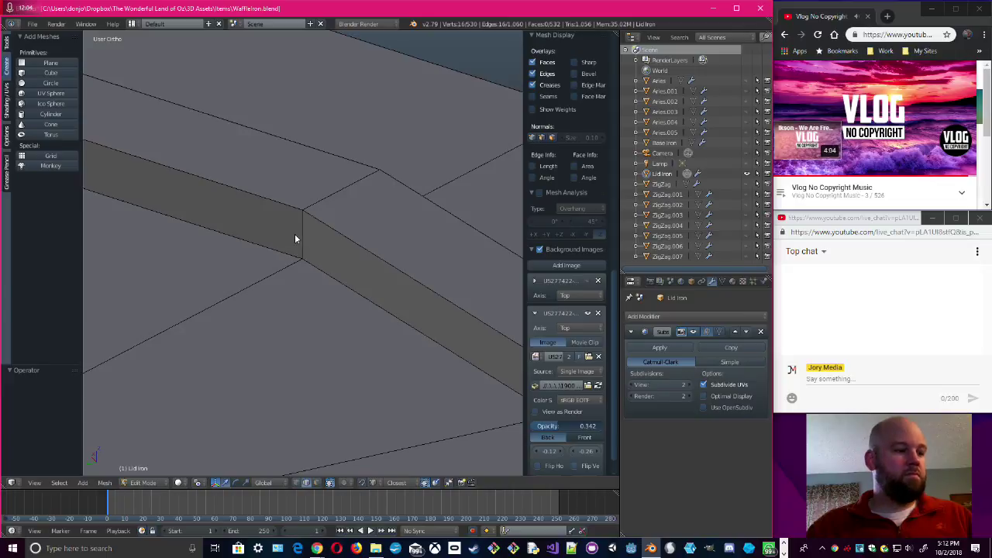
- Cut one edge loop around the outer ring's inner wall, sliding it about 0.74 toward the base
{"action": "key", "text": "ctrl+r"}
{"action": "left_click", "coordinate": [309, 230]}
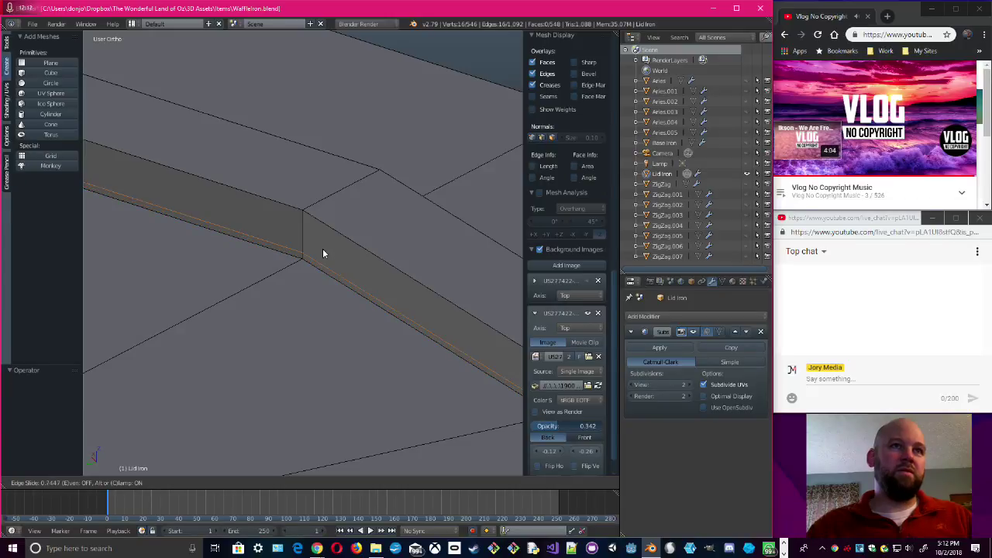
{"action": "left_click", "coordinate": [327, 254]}
- Display the lid in wireframe and undo the last loop cut on the outer ring's inner wall
{"action": "scroll", "coordinate": [381, 293], "scroll_direction": "down", "scroll_amount": 8}
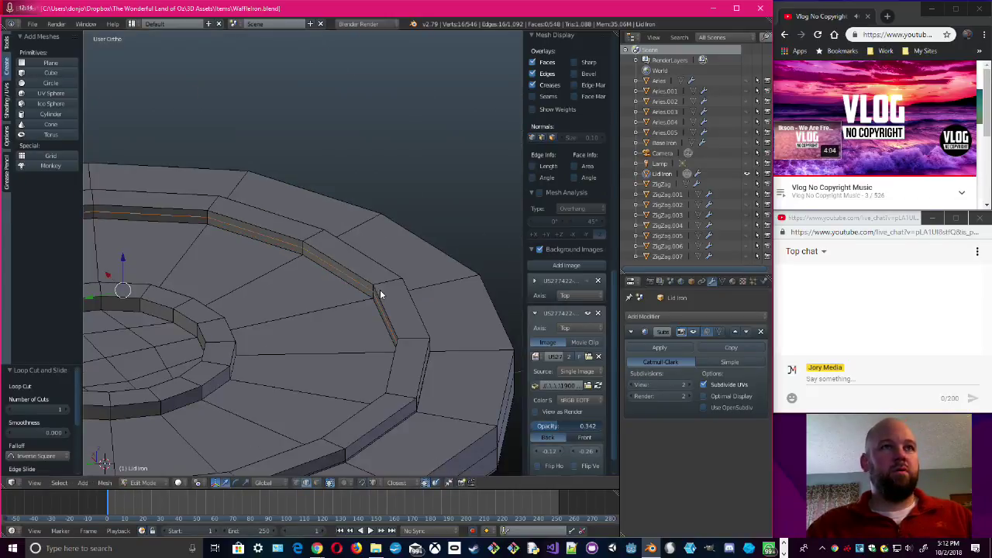
{"action": "mouse_move", "coordinate": [381, 292]}
{"action": "middle_mouse_down"}
{"action": "mouse_move", "coordinate": [384, 305]}
{"action": "mouse_move", "coordinate": [323, 302]}
{"action": "mouse_move", "coordinate": [383, 313]}
{"action": "mouse_move", "coordinate": [414, 299]}
{"action": "mouse_move", "coordinate": [315, 256]}
{"action": "middle_mouse_up"}
{"action": "key", "text": "z"}
{"action": "scroll", "coordinate": [328, 178], "scroll_direction": "up", "scroll_amount": 6}
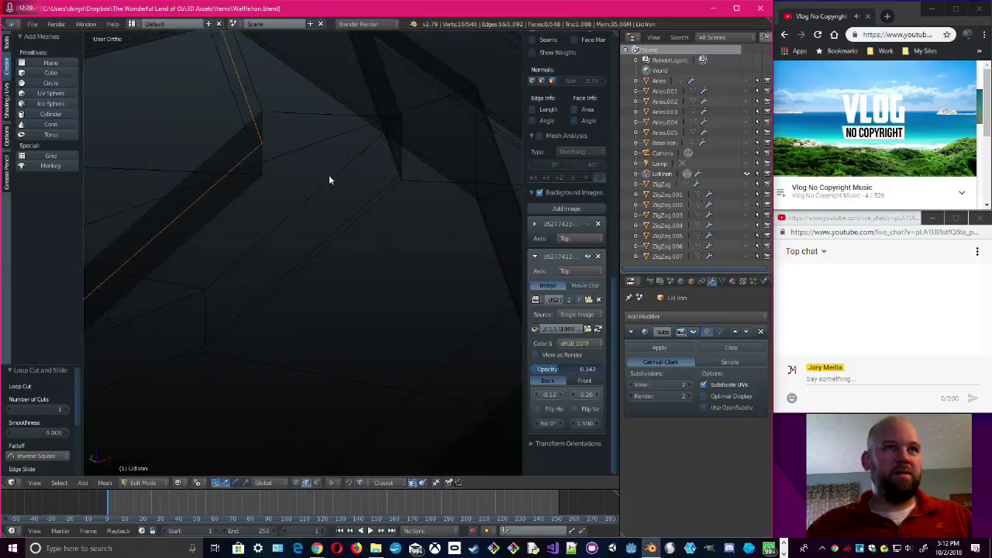
{"action": "right_click", "coordinate": [373, 250], "text": "alt"}
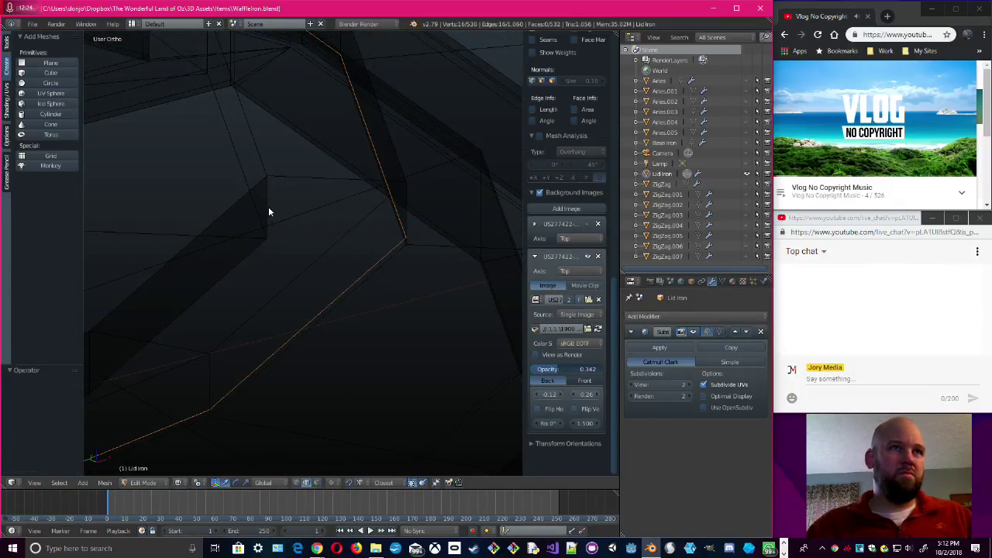
- Cut a new edge loop around the outer ring's inner wall and slide it about 0.77 toward the base
{"action": "middle_click_drag", "start_coordinate": [347, 241], "coordinate": [348, 242]}
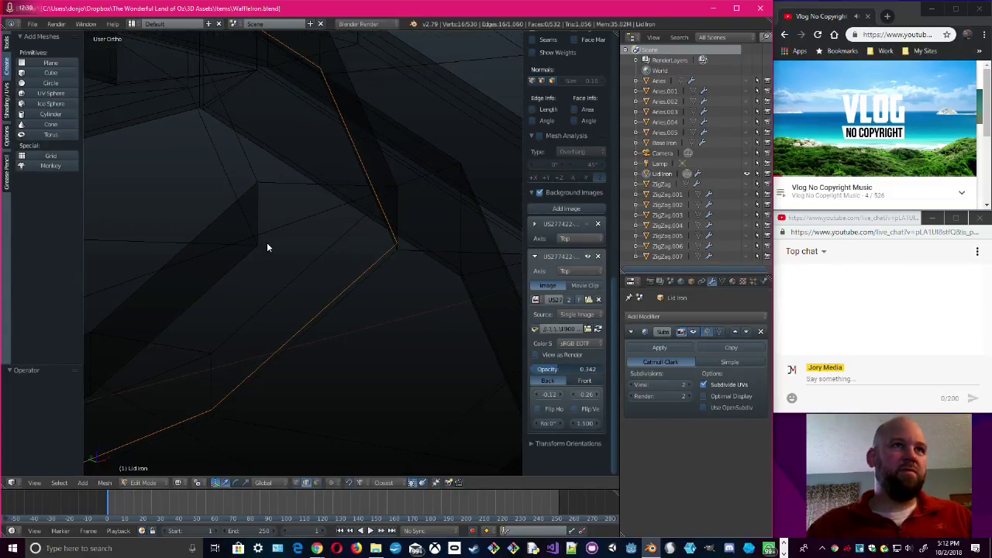
{"action": "key", "text": "g"}
{"action": "key", "text": "g"}
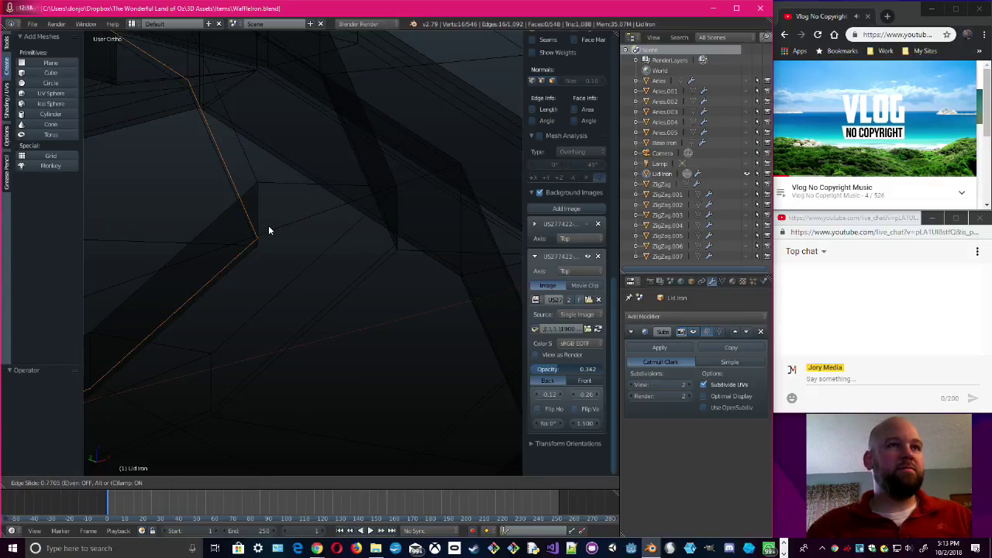
{"action": "left_click", "coordinate": [269, 227]}
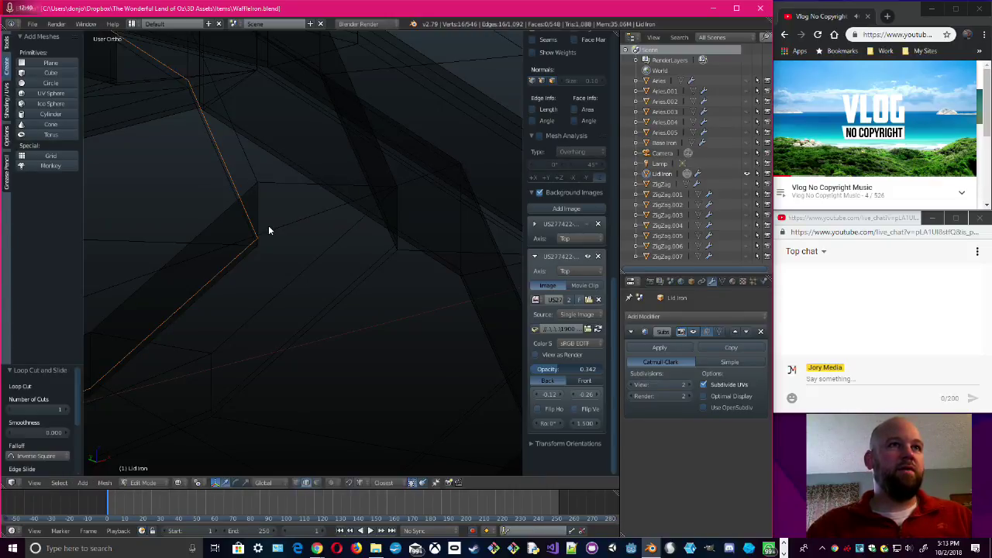
- Add one edge loop around the inner ring's outer wall and slide it about 0.73 toward the base
{"action": "middle_click_drag", "start_coordinate": [277, 217], "coordinate": [379, 337]}
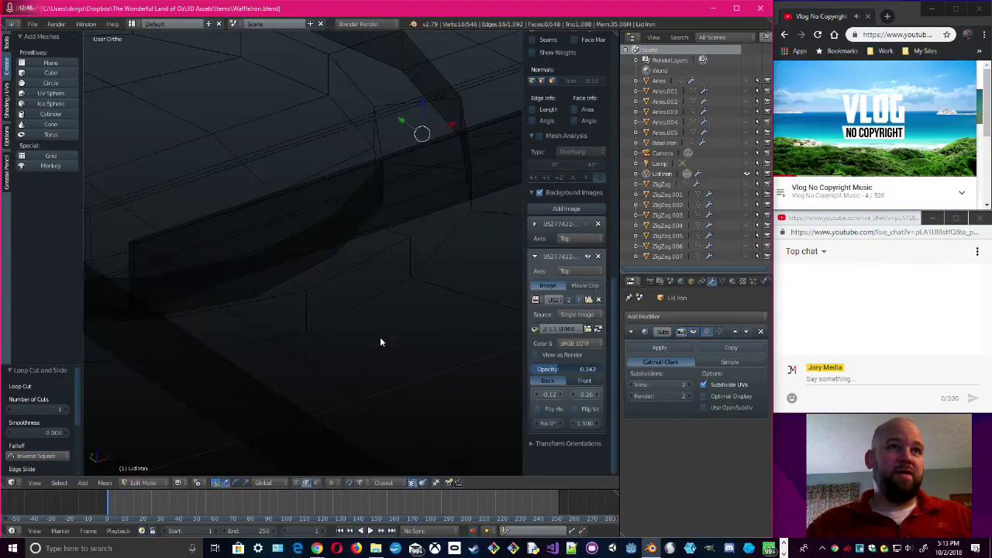
{"action": "middle_click_drag", "start_coordinate": [430, 314], "coordinate": [357, 335]}
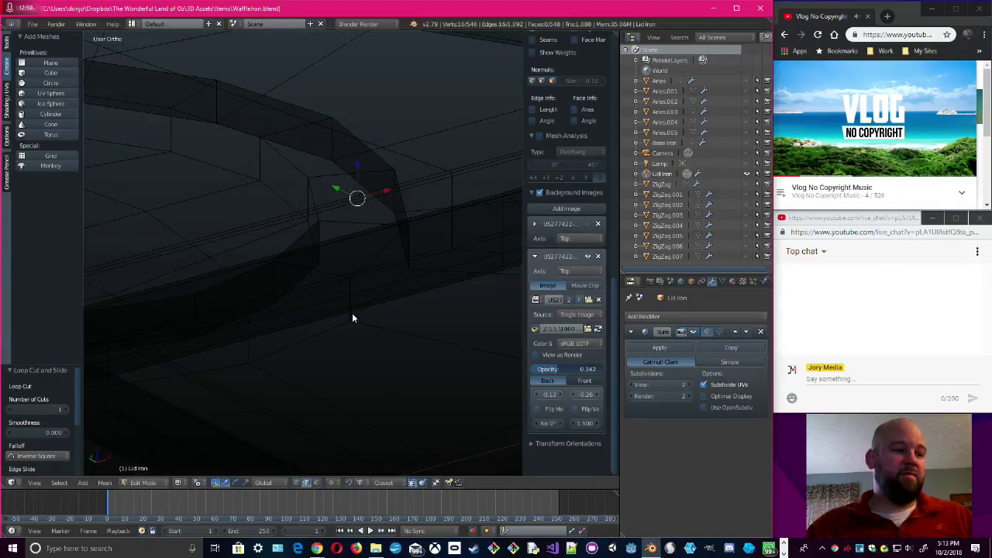
{"action": "key", "text": "ctrl+r"}
{"action": "left_click", "coordinate": [347, 299]}
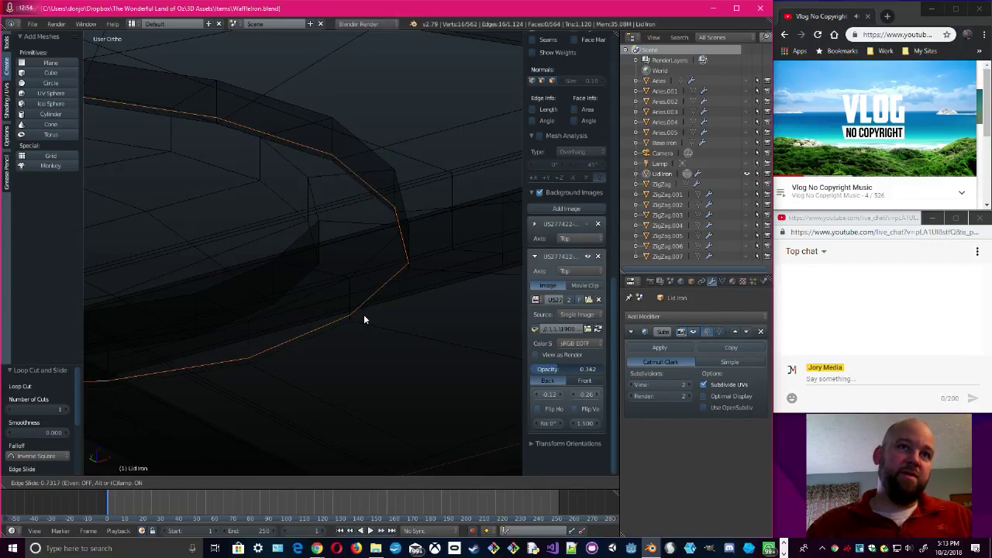
{"action": "left_click", "coordinate": [363, 314]}
- Cut one edge loop around the inner ring's inner wall and slide it about 0.71 toward the base
{"action": "middle_click_drag", "start_coordinate": [422, 320], "coordinate": [361, 262]}
{"action": "middle_click_drag", "start_coordinate": [416, 313], "coordinate": [429, 331]}
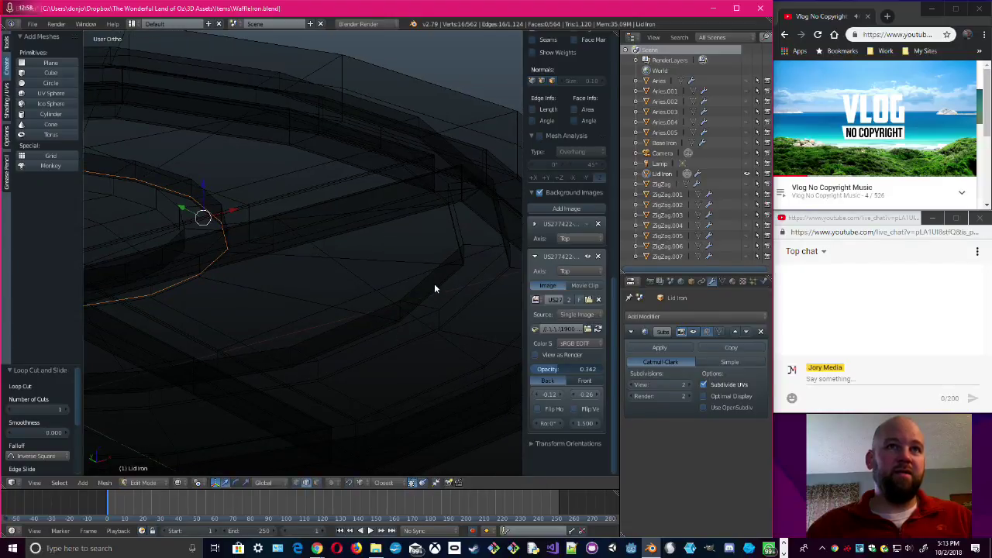
{"action": "middle_click_drag", "start_coordinate": [432, 287], "coordinate": [369, 344]}
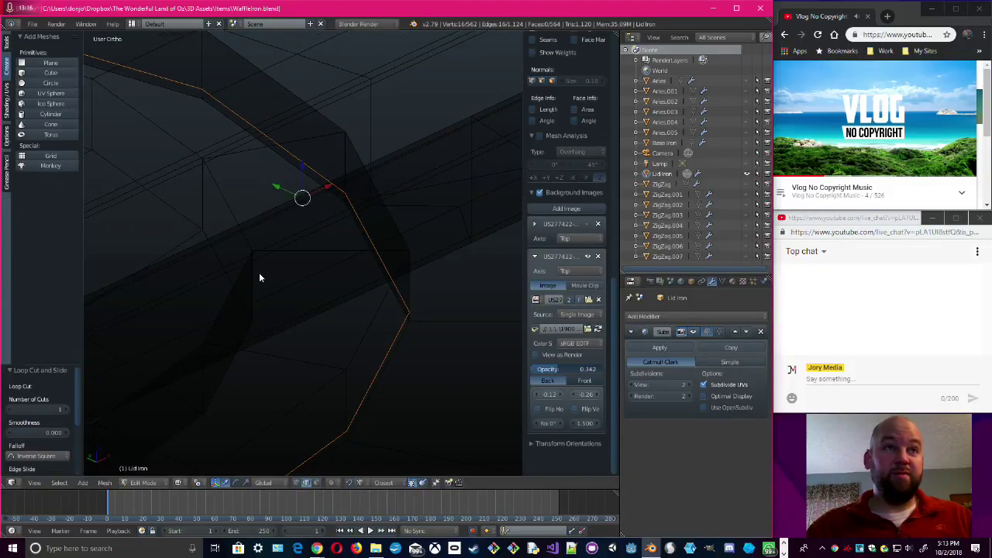
{"action": "key", "text": "ctrl+r"}
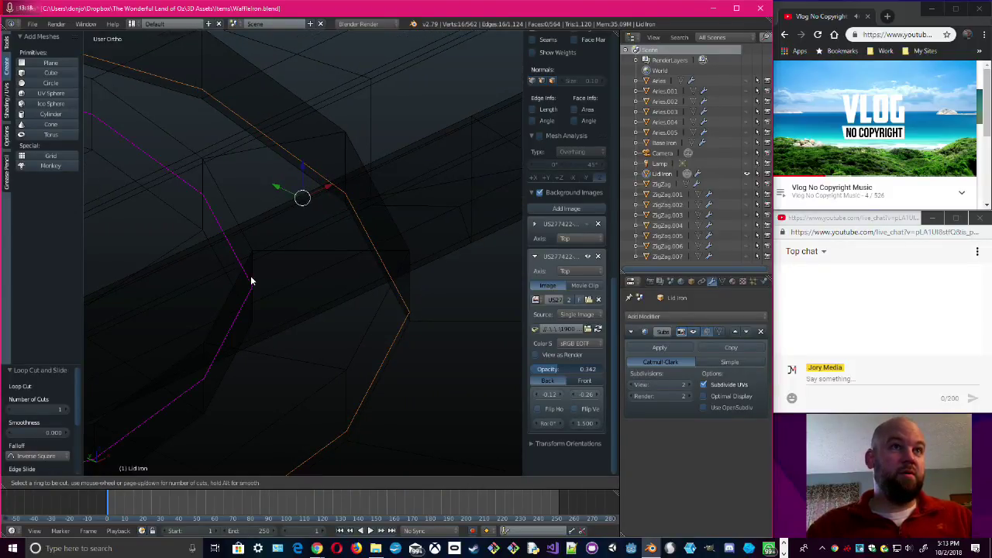
{"action": "left_click", "coordinate": [251, 276]}
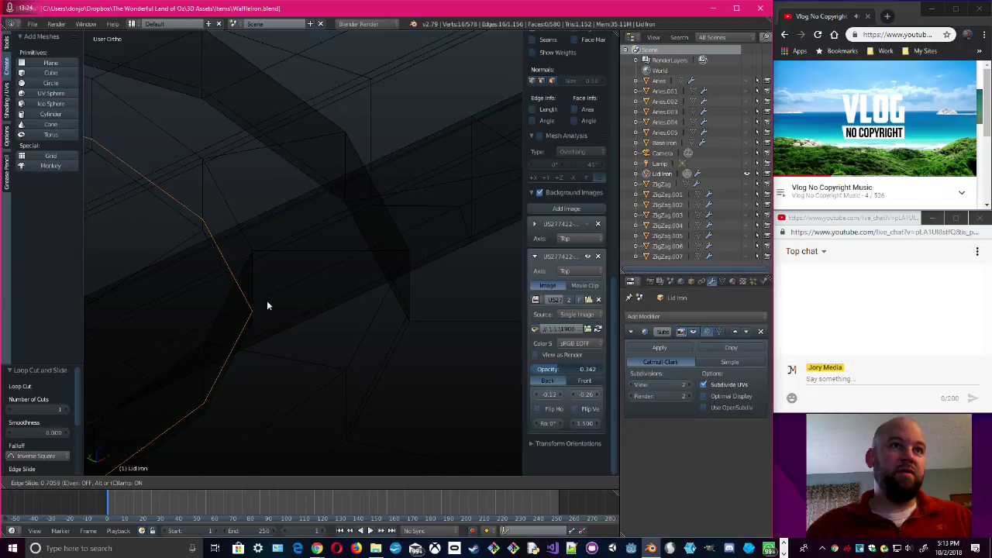
{"action": "left_click", "coordinate": [266, 305]}
- Switch the display of the whole lid from wireframe back to solid shading
{"action": "middle_click_drag", "start_coordinate": [375, 363], "coordinate": [407, 354]}
{"action": "scroll", "coordinate": [349, 343], "scroll_direction": "down", "scroll_amount": 5}
{"action": "scroll", "coordinate": [422, 349], "scroll_direction": "down", "scroll_amount": 3}
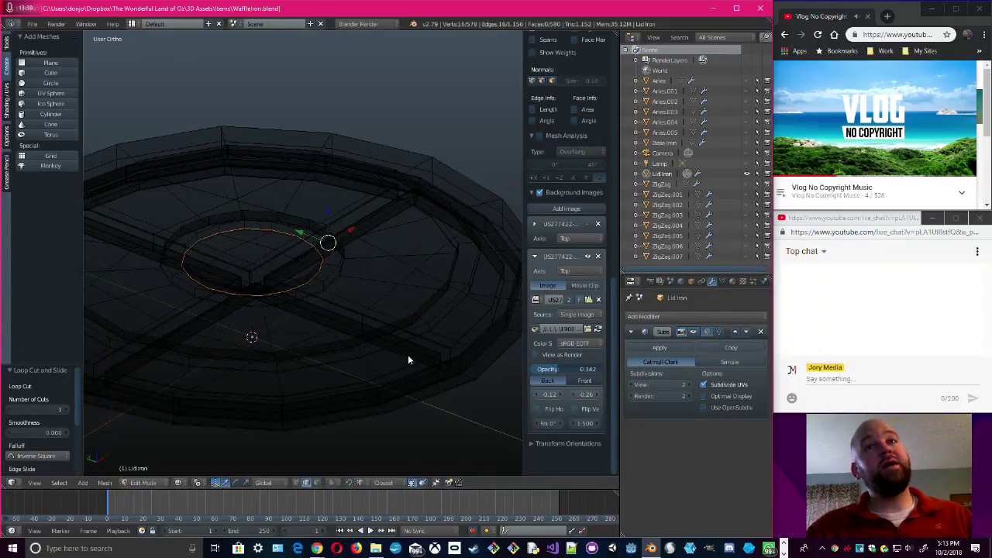
{"action": "scroll", "coordinate": [408, 354], "scroll_direction": "down", "scroll_amount": 2}
{"action": "middle_click_drag", "start_coordinate": [347, 325], "coordinate": [382, 324], "text": "shift"}
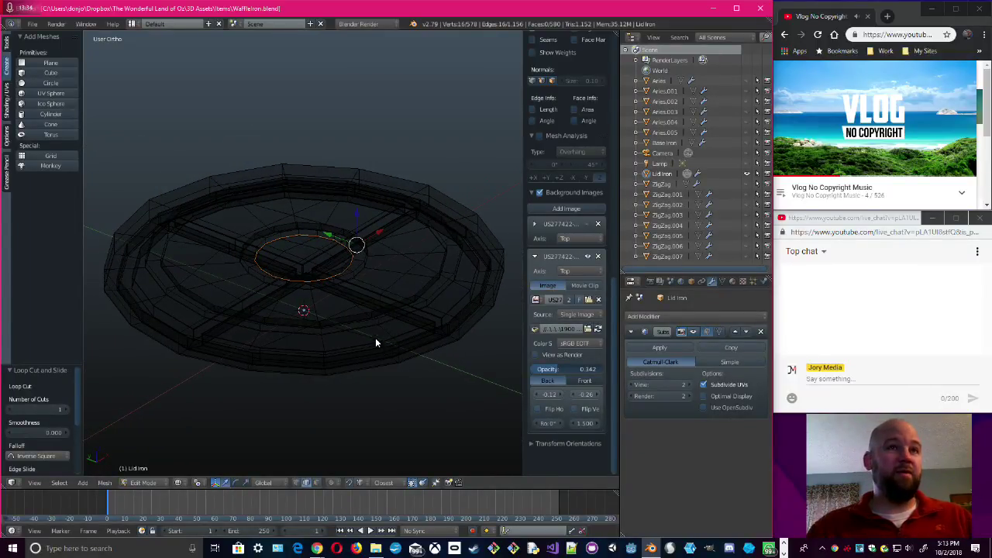
{"action": "middle_click_drag", "start_coordinate": [348, 379], "coordinate": [356, 355]}
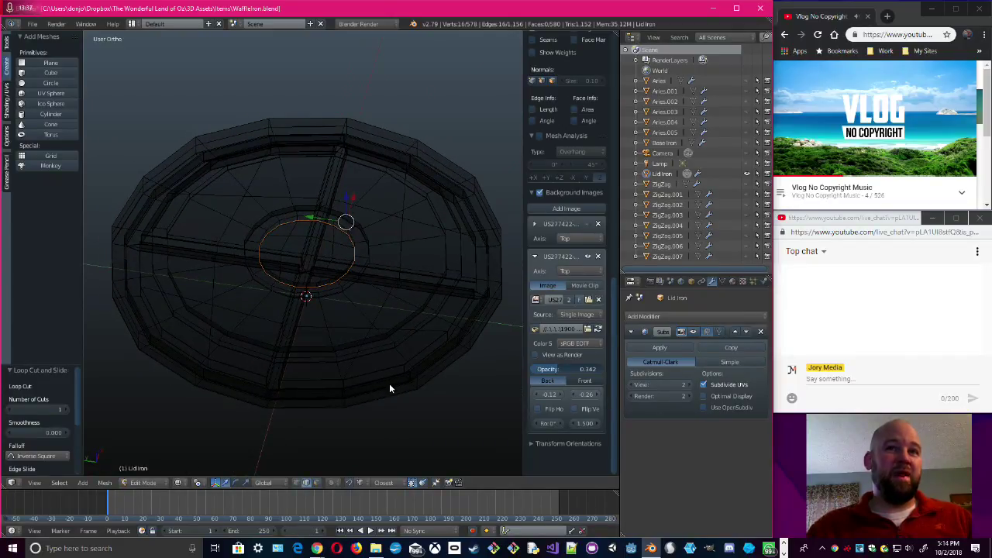
{"action": "middle_click_drag", "start_coordinate": [423, 373], "coordinate": [351, 328]}
{"action": "key", "text": "z"}
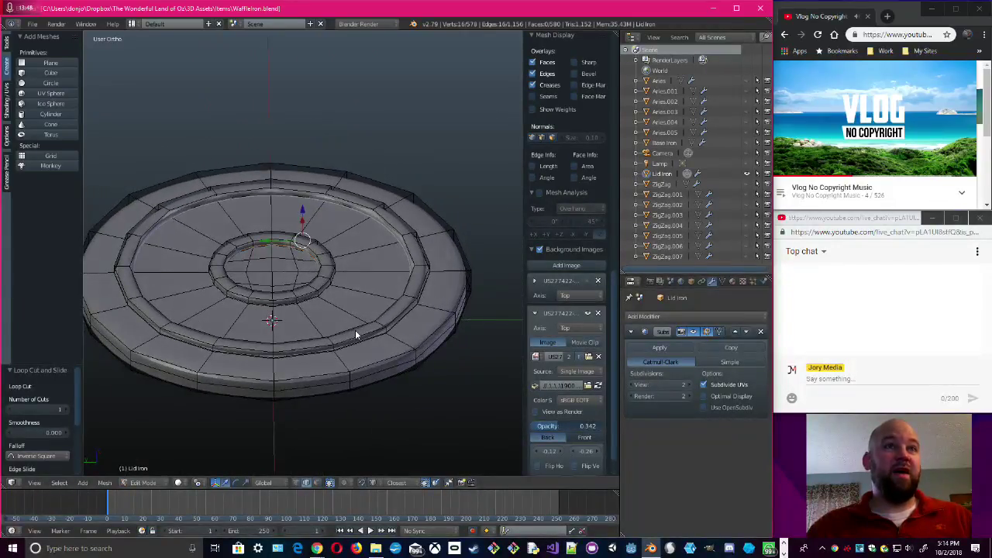
- Examine the edge loops and smoothed surfaces of both raised rings up close and from several angles
{"action": "scroll", "coordinate": [355, 329], "scroll_direction": "up", "scroll_amount": 5}
{"action": "middle_click_drag", "start_coordinate": [445, 290], "coordinate": [232, 274], "text": "shift"}
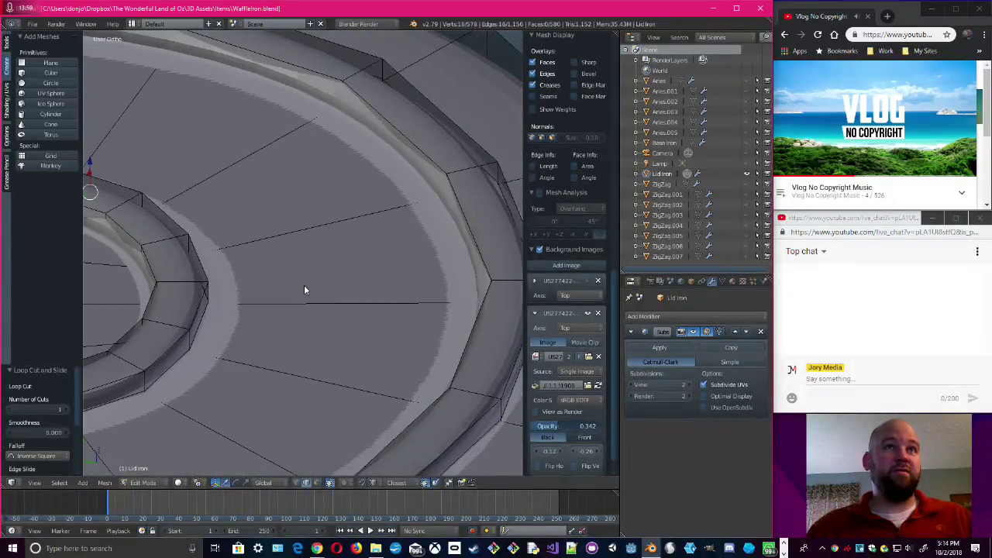
{"action": "scroll", "coordinate": [393, 294], "scroll_direction": "down", "scroll_amount": 4}
{"action": "middle_click_drag", "start_coordinate": [388, 334], "coordinate": [342, 350]}
{"action": "middle_click_drag", "start_coordinate": [319, 301], "coordinate": [272, 295], "text": "shift"}
{"action": "scroll", "coordinate": [324, 342], "scroll_direction": "up", "scroll_amount": 2}
{"action": "scroll", "coordinate": [362, 339], "scroll_direction": "up", "scroll_amount": 2}
{"action": "scroll", "coordinate": [381, 320], "scroll_direction": "up", "scroll_amount": 1}
{"action": "scroll", "coordinate": [381, 319], "scroll_direction": "down", "scroll_amount": 4}
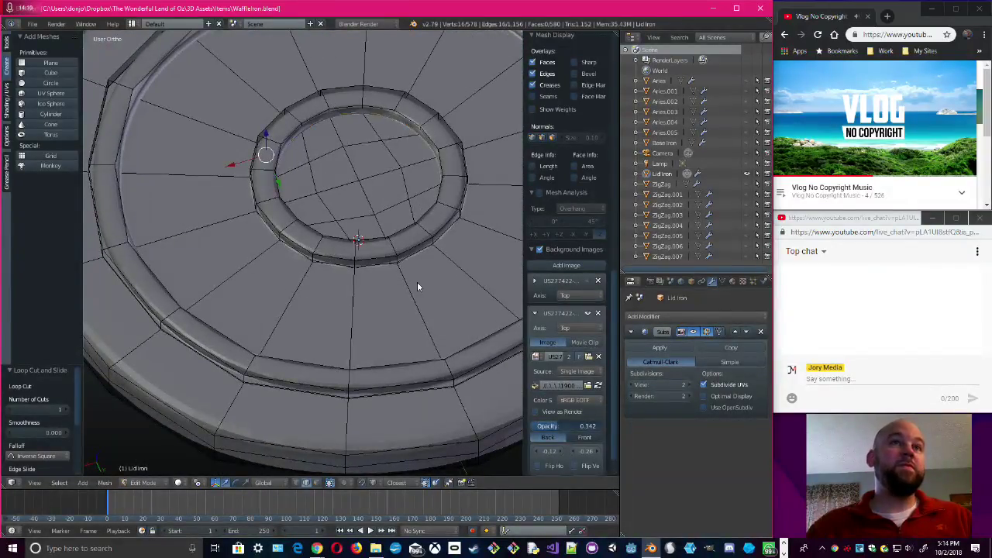
{"action": "middle_click_drag", "start_coordinate": [416, 284], "coordinate": [363, 296]}
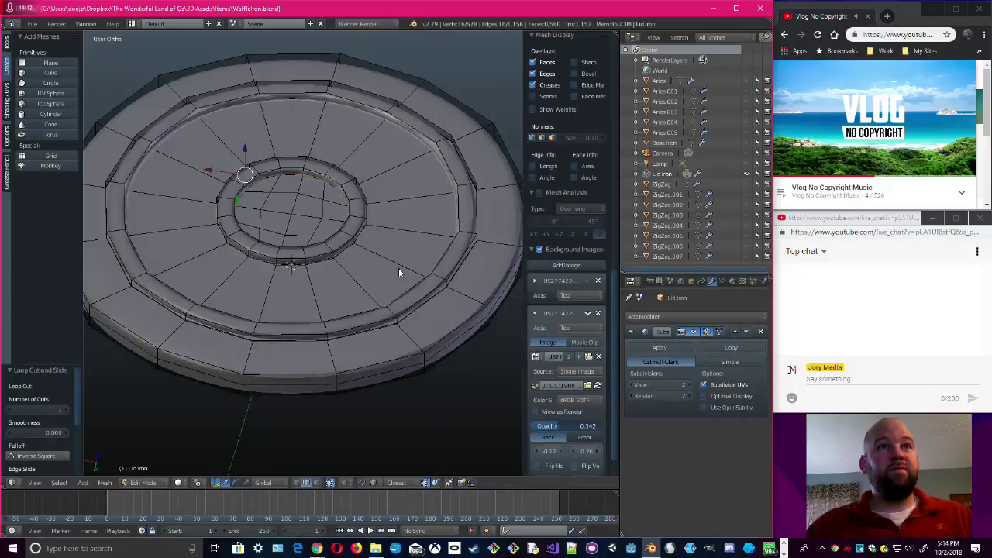
{"action": "middle_click_drag", "start_coordinate": [400, 272], "coordinate": [379, 318]}
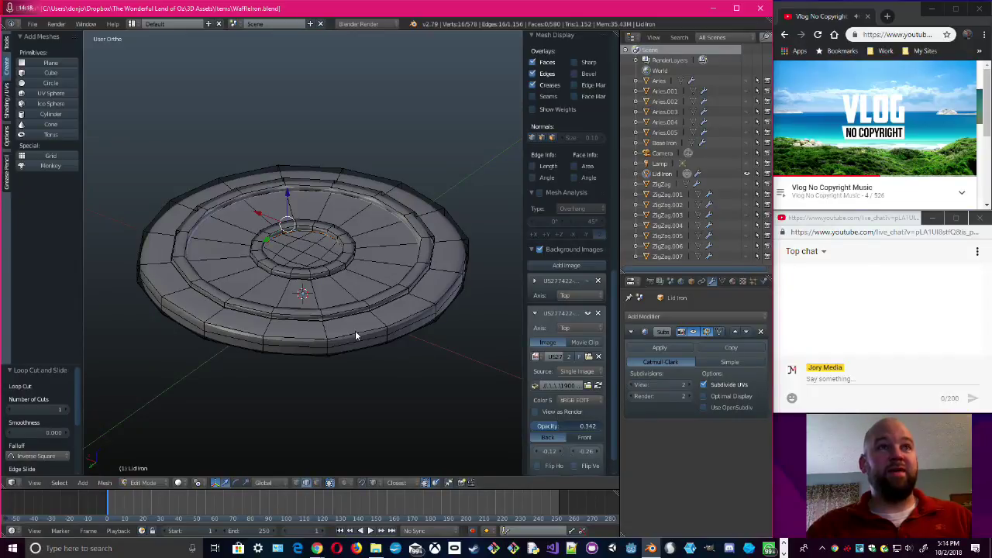
{"action": "mouse_move", "coordinate": [341, 355]}
{"action": "middle_mouse_down"}
{"action": "mouse_move", "coordinate": [369, 361]}
{"action": "mouse_move", "coordinate": [354, 328]}
{"action": "mouse_move", "coordinate": [345, 374]}
{"action": "middle_mouse_up"}
{"action": "scroll", "coordinate": [342, 371], "scroll_direction": "up", "scroll_amount": 5}
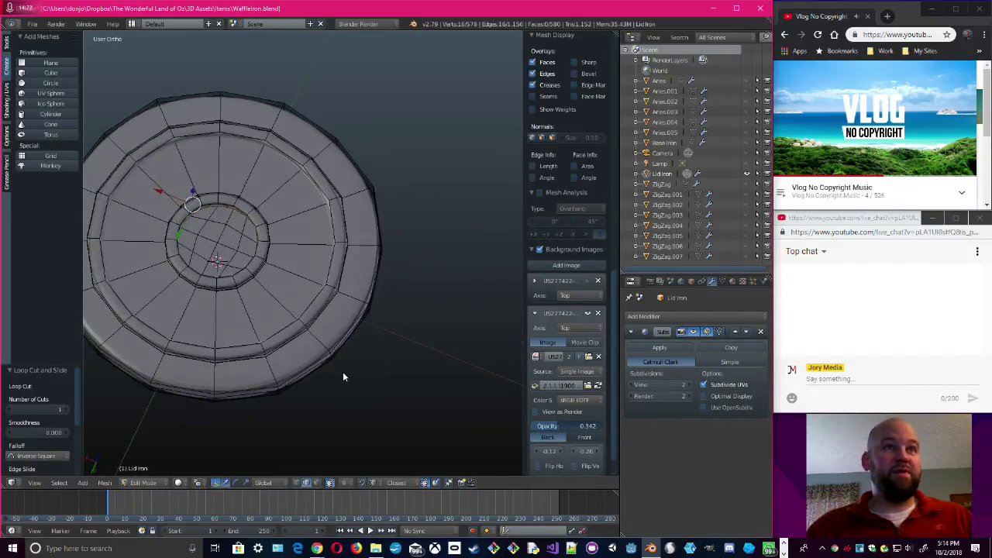
{"action": "middle_click_drag", "start_coordinate": [366, 293], "coordinate": [293, 367]}
{"action": "scroll", "coordinate": [372, 315], "scroll_direction": "down", "scroll_amount": 4}
{"action": "scroll", "coordinate": [416, 341], "scroll_direction": "up", "scroll_amount": 2}
{"action": "scroll", "coordinate": [352, 307], "scroll_direction": "down", "scroll_amount": 2}
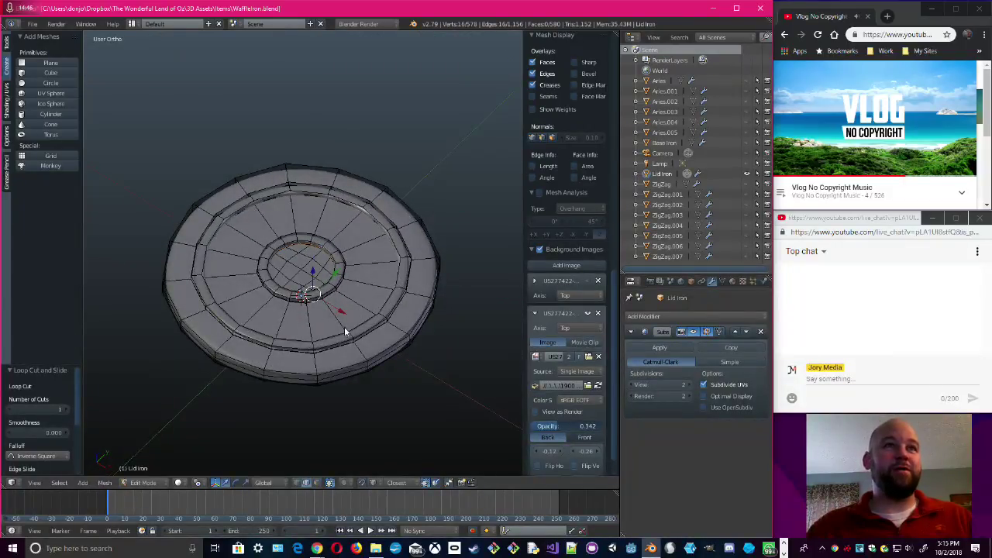
- Compare the lid's outline and concentric rings with the patent blueprint in the top view
{"action": "scroll", "coordinate": [346, 331], "scroll_direction": "up", "scroll_amount": 2}
{"action": "middle_click_drag", "start_coordinate": [387, 336], "coordinate": [362, 356]}
{"action": "key", "text": "KP_7"}
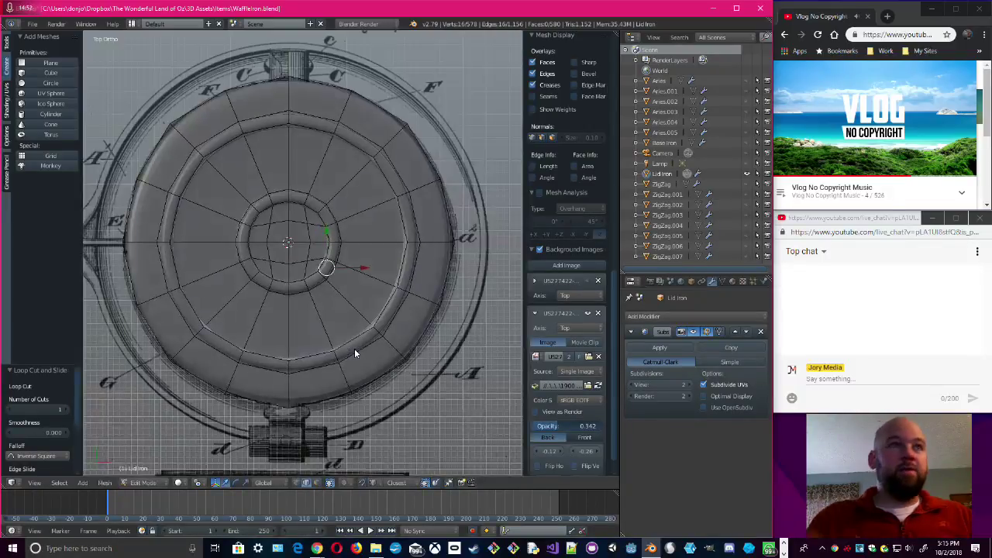
{"action": "scroll", "coordinate": [355, 348], "scroll_direction": "down", "scroll_amount": 2}
{"action": "middle_click_drag", "start_coordinate": [421, 372], "coordinate": [376, 400]}
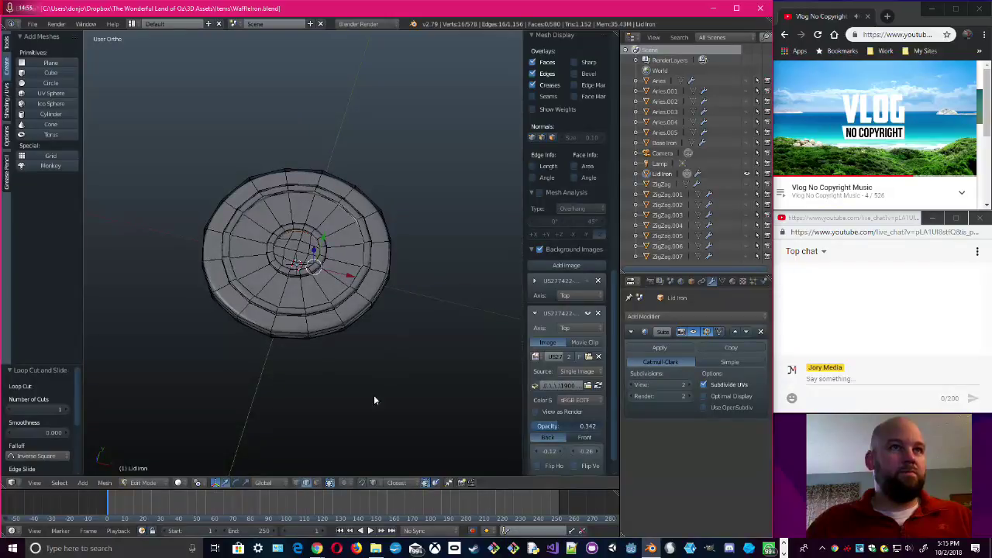
- Return the lid to Object Mode to show its smoothed surface without the editing mesh
{"action": "left_click", "coordinate": [155, 481]}
{"action": "left_click", "coordinate": [149, 469]}
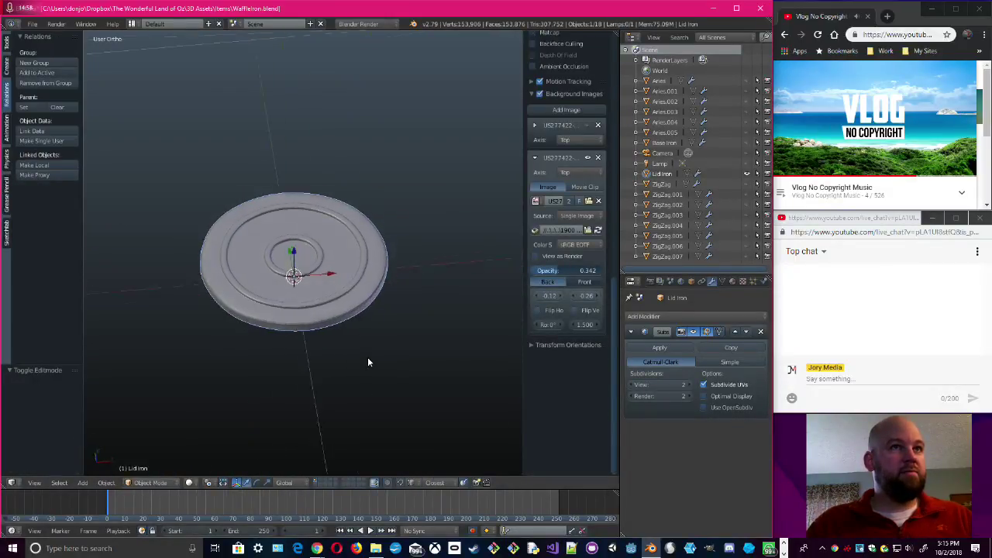
{"action": "mouse_move", "coordinate": [368, 357]}
{"action": "middle_mouse_down"}
{"action": "mouse_move", "coordinate": [336, 362]}
{"action": "mouse_move", "coordinate": [337, 353]}
{"action": "mouse_move", "coordinate": [332, 376]}
{"action": "mouse_move", "coordinate": [177, 386]}
{"action": "mouse_move", "coordinate": [233, 382]}
{"action": "mouse_move", "coordinate": [279, 342]}
{"action": "mouse_move", "coordinate": [349, 326]}
{"action": "mouse_move", "coordinate": [375, 339]}
{"action": "middle_mouse_up"}
{"action": "scroll", "coordinate": [337, 354], "scroll_direction": "up", "scroll_amount": 5}
{"action": "scroll", "coordinate": [360, 364], "scroll_direction": "up", "scroll_amount": 1}
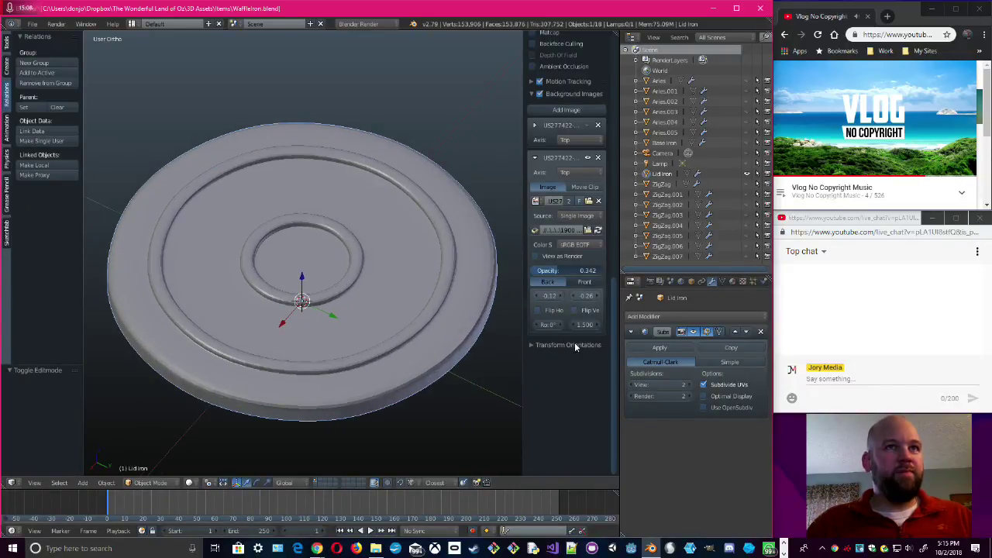
- Try viewport subdivision levels 3, 4 and 1 on the lid's subdivision modifier and restore level 2
{"action": "left_click", "coordinate": [689, 387]}
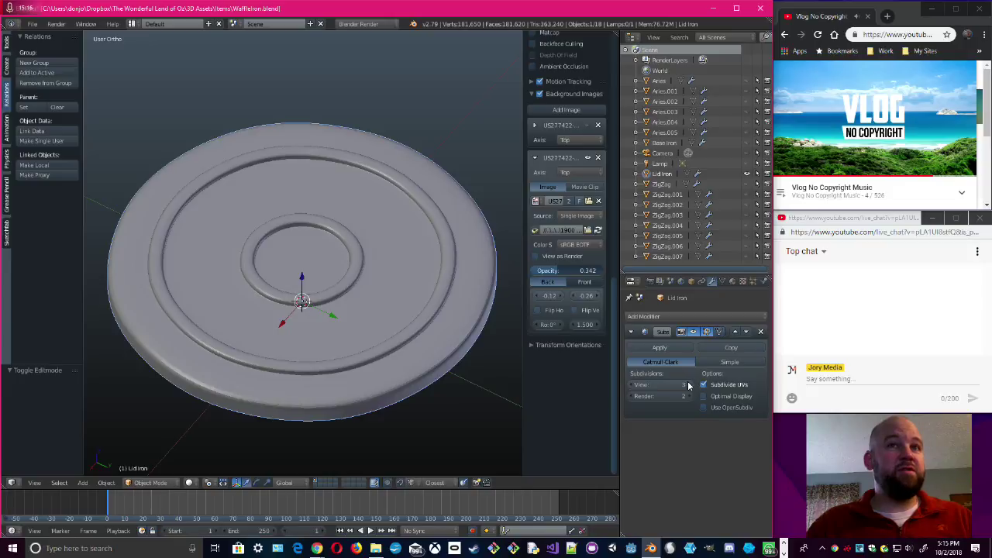
{"action": "left_click", "coordinate": [689, 386]}
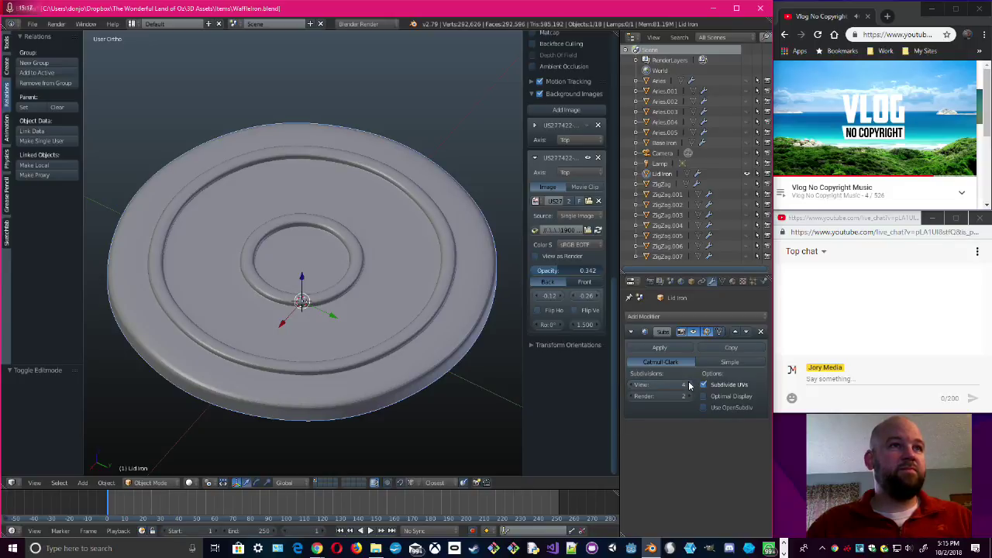
{"action": "left_click", "coordinate": [631, 388]}
{"action": "left_click", "coordinate": [630, 387]}
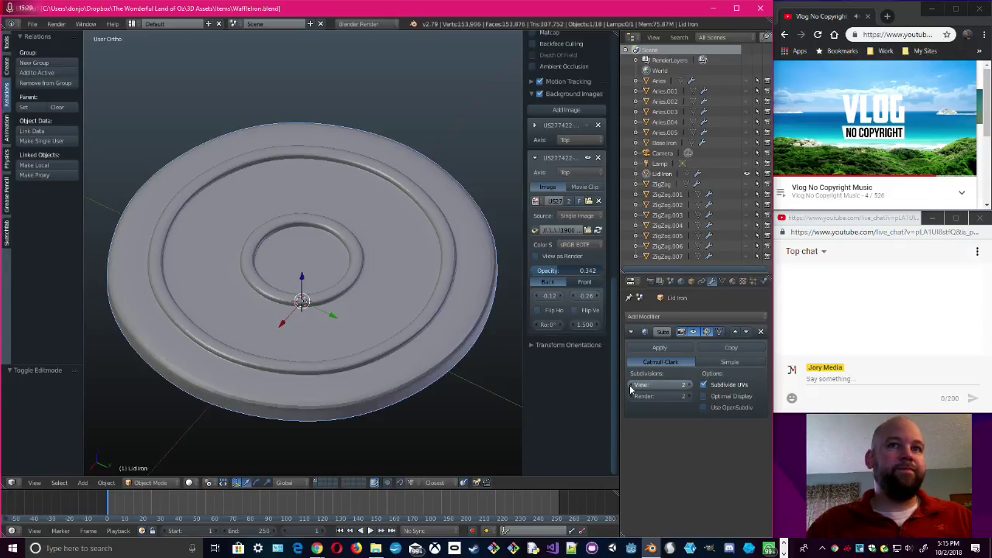
{"action": "left_click", "coordinate": [631, 387]}
{"action": "left_click", "coordinate": [689, 386]}
- Inspect the smoothed lid from all around, including the cross-shaped ribs on its underside
{"action": "scroll", "coordinate": [336, 339], "scroll_direction": "down", "scroll_amount": 4}
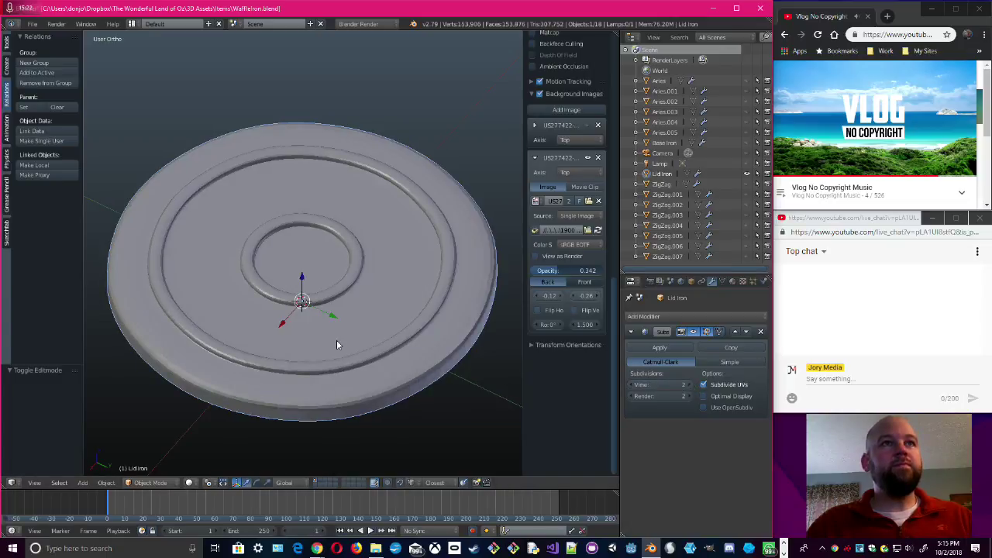
{"action": "middle_click_drag", "start_coordinate": [351, 341], "coordinate": [286, 289]}
{"action": "scroll", "coordinate": [343, 287], "scroll_direction": "up", "scroll_amount": 3}
{"action": "scroll", "coordinate": [413, 151], "scroll_direction": "down", "scroll_amount": 3}
{"action": "scroll", "coordinate": [352, 207], "scroll_direction": "up", "scroll_amount": 2}
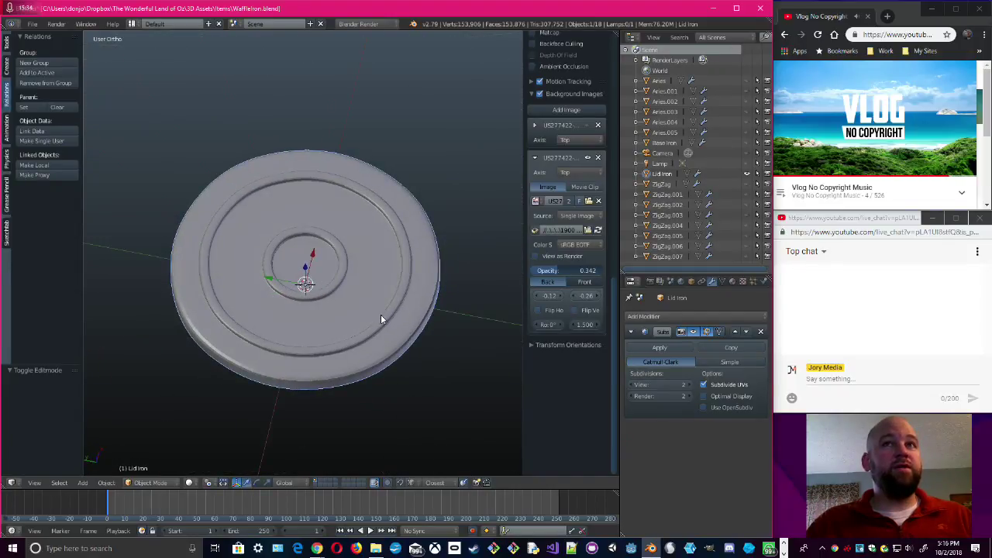
{"action": "scroll", "coordinate": [412, 339], "scroll_direction": "up", "scroll_amount": 2}
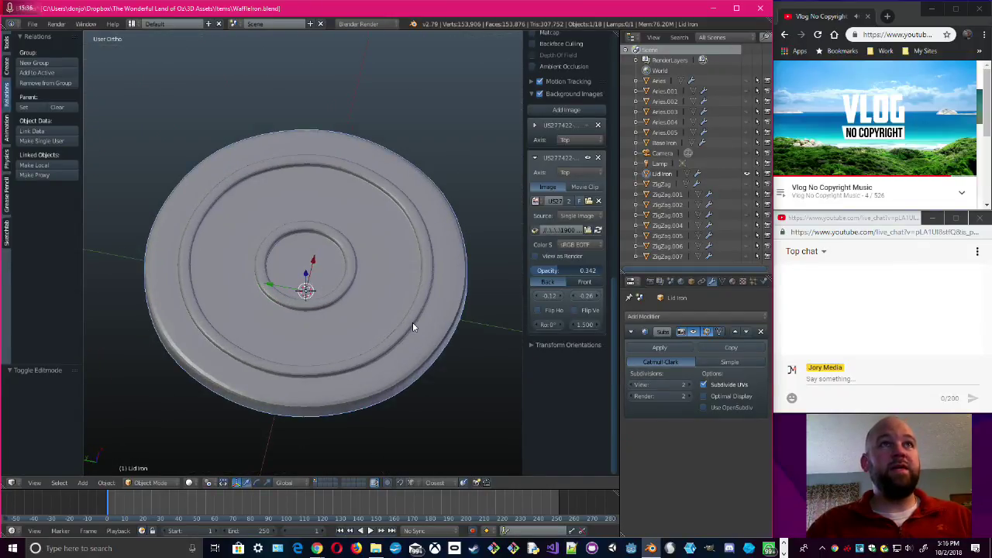
{"action": "middle_click_drag", "start_coordinate": [416, 293], "coordinate": [450, 250]}
{"action": "middle_click_drag", "start_coordinate": [355, 287], "coordinate": [393, 291]}
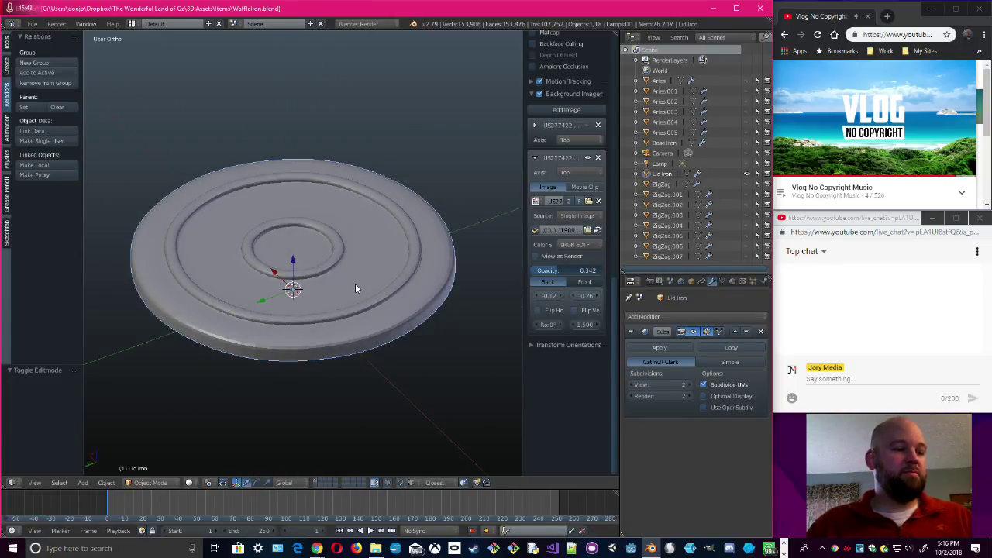
{"action": "middle_click_drag", "start_coordinate": [353, 287], "coordinate": [369, 293], "text": "shift"}
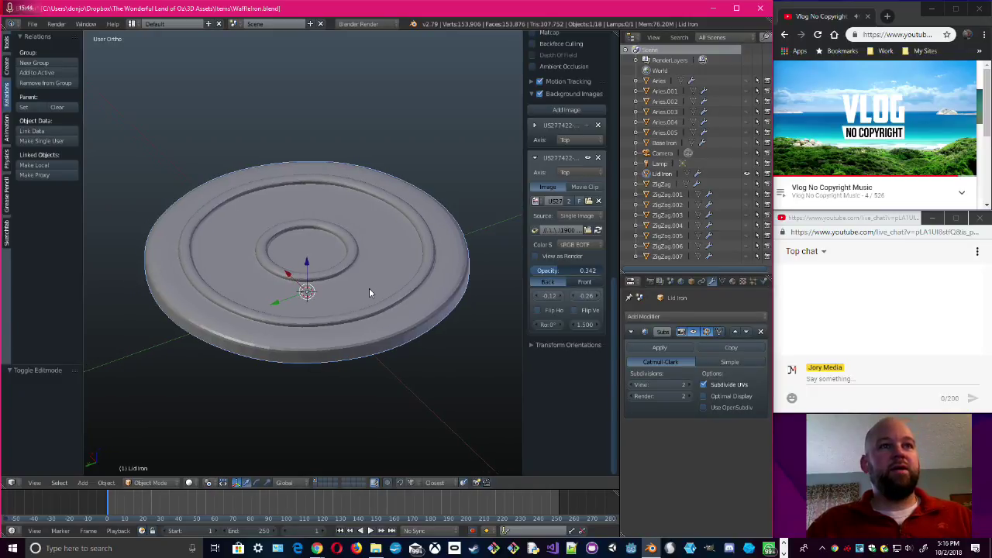
{"action": "middle_click_drag", "start_coordinate": [271, 293], "coordinate": [401, 295]}
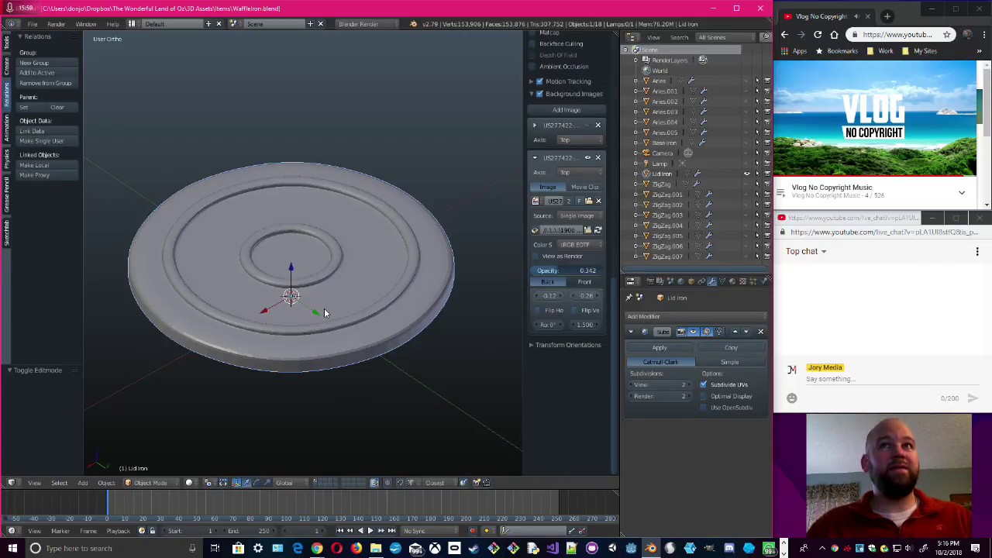
{"action": "middle_click_drag", "start_coordinate": [273, 347], "coordinate": [403, 321]}
{"action": "middle_click_drag", "start_coordinate": [332, 340], "coordinate": [363, 351]}
{"action": "middle_click_drag", "start_coordinate": [330, 390], "coordinate": [232, 159]}
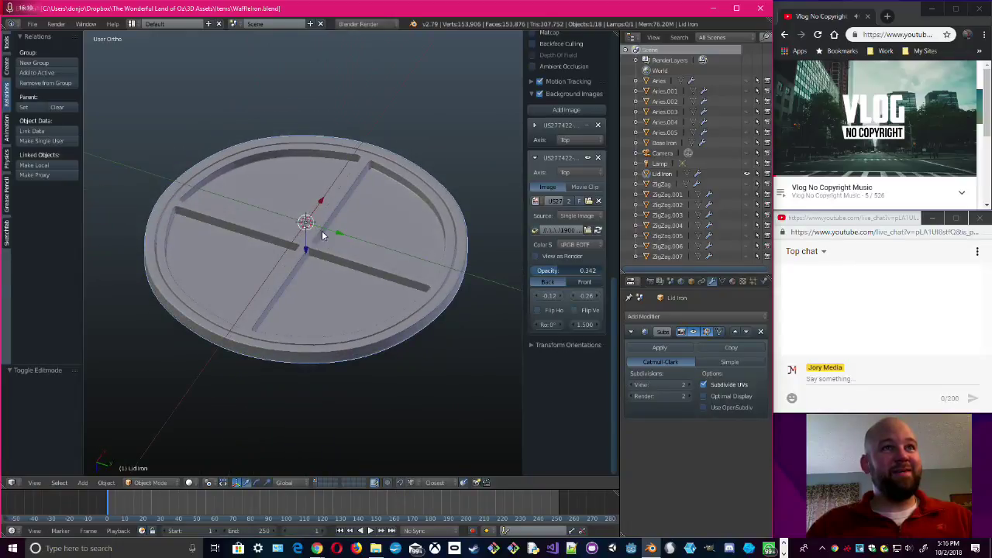
{"action": "middle_click_drag", "start_coordinate": [293, 190], "coordinate": [265, 410]}
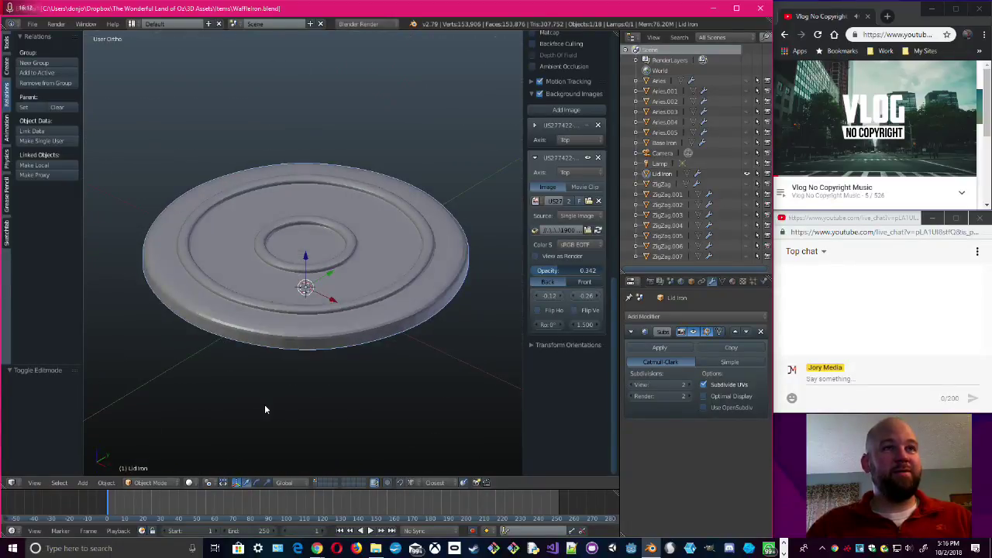
- Examine the raised rings and outer rim of the smoothed lid up close and from above
{"action": "middle_click_drag", "start_coordinate": [345, 345], "coordinate": [435, 327]}
{"action": "scroll", "coordinate": [435, 328], "scroll_direction": "up", "scroll_amount": 5}
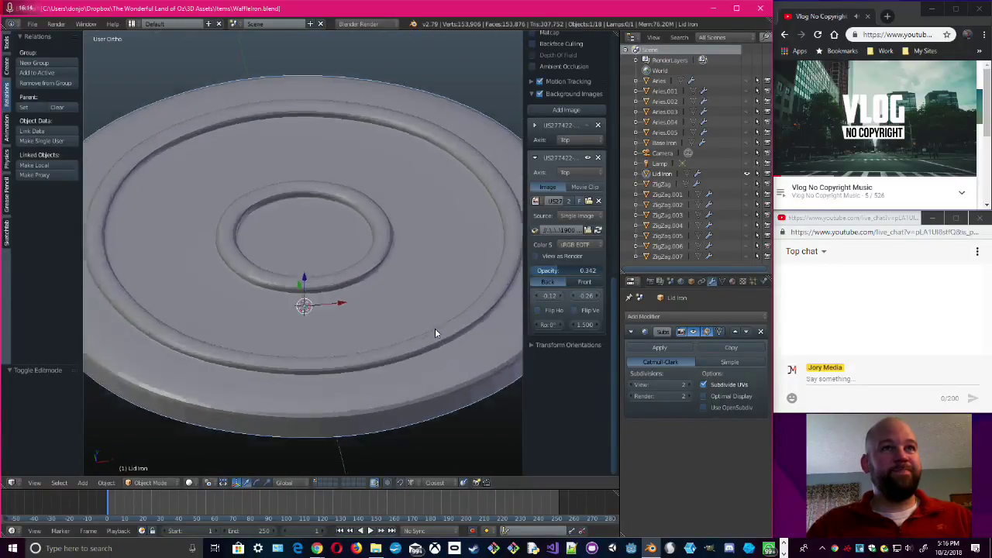
{"action": "scroll", "coordinate": [339, 312], "scroll_direction": "down", "scroll_amount": 4}
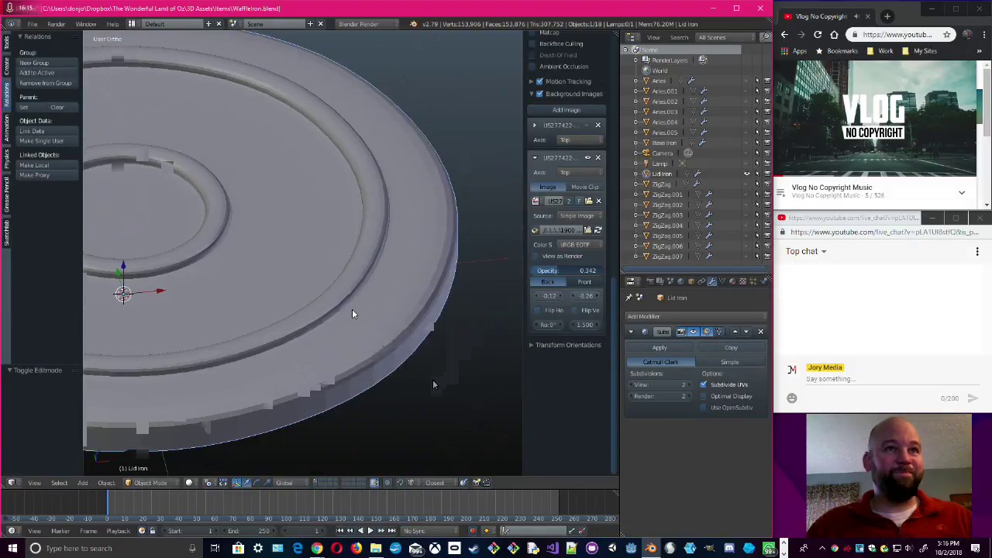
{"action": "scroll", "coordinate": [424, 362], "scroll_direction": "up", "scroll_amount": 5}
{"action": "middle_click_drag", "start_coordinate": [424, 363], "coordinate": [408, 403]}
{"action": "scroll", "coordinate": [284, 274], "scroll_direction": "down", "scroll_amount": 6}
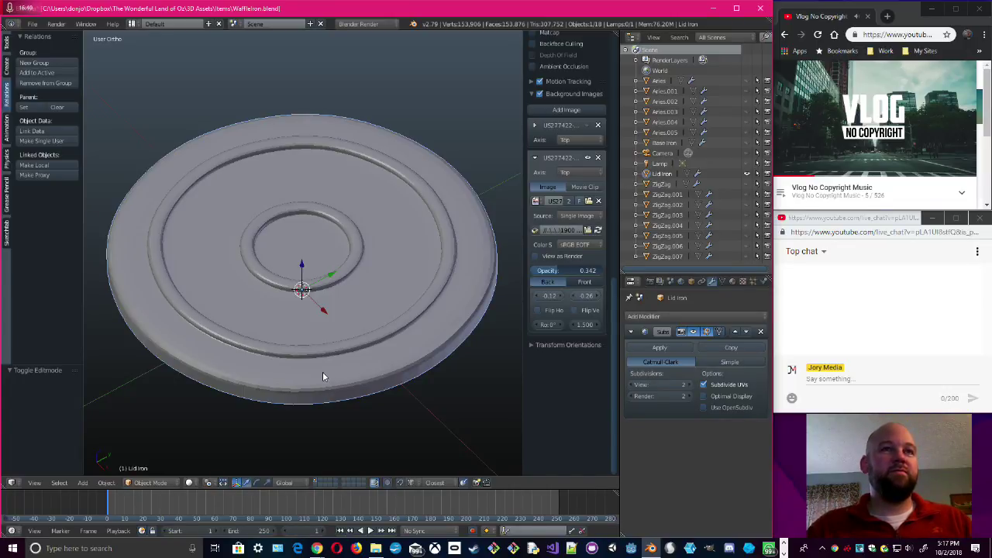
{"action": "middle_click_drag", "start_coordinate": [326, 377], "coordinate": [373, 400]}
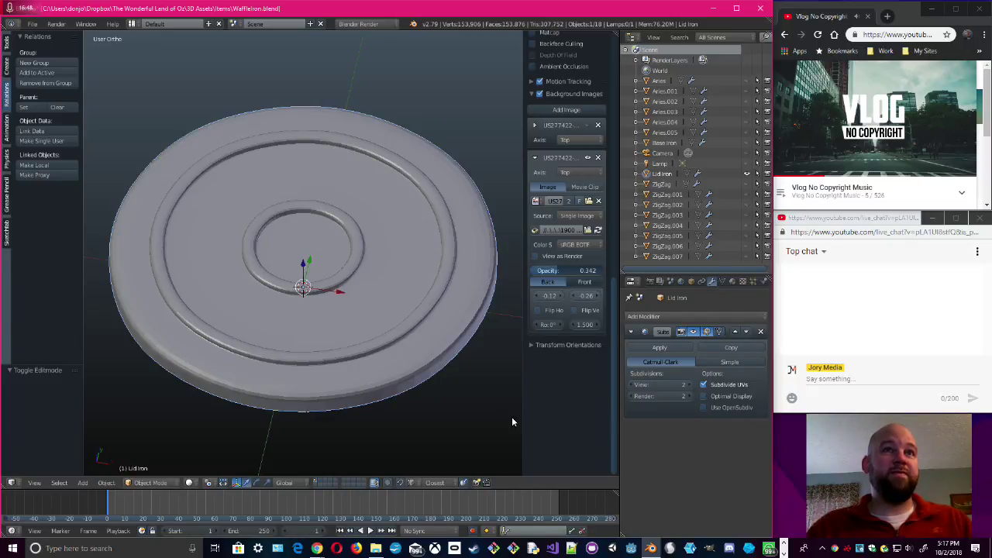
{"action": "middle_click_drag", "start_coordinate": [475, 433], "coordinate": [444, 418]}
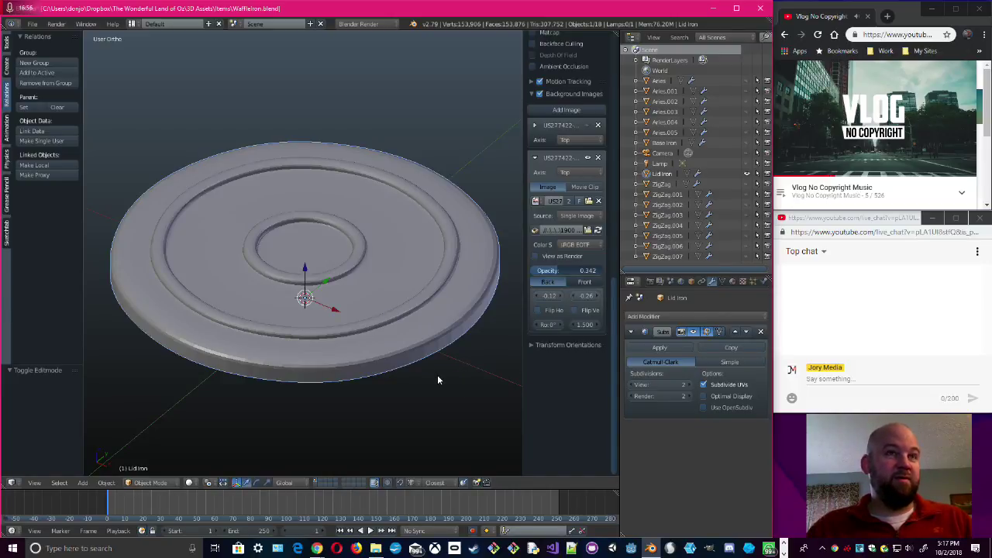
{"action": "middle_click_drag", "start_coordinate": [438, 379], "coordinate": [381, 403]}
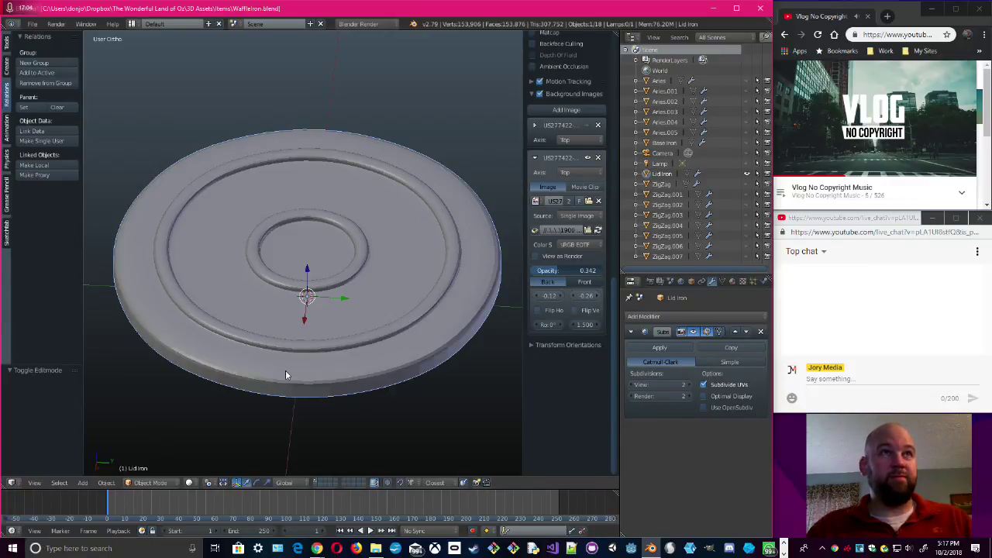
- Compare the smoothed lid from above with the patent blueprint's top and open-iron views, including the surrounding frame and hinge
{"action": "middle_click_drag", "start_coordinate": [286, 372], "coordinate": [350, 375]}
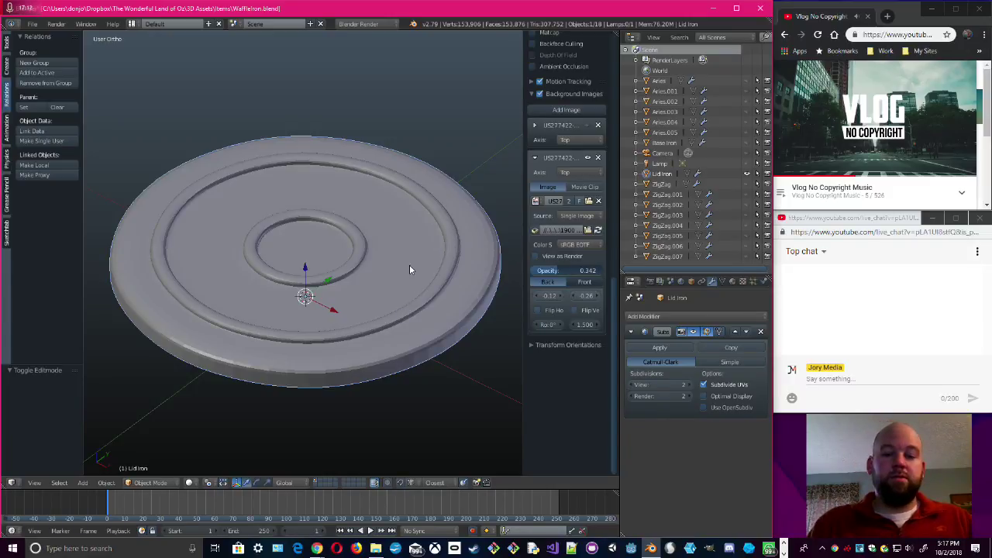
{"action": "key", "text": "KP_7"}
{"action": "key", "text": "KP_Decimal"}
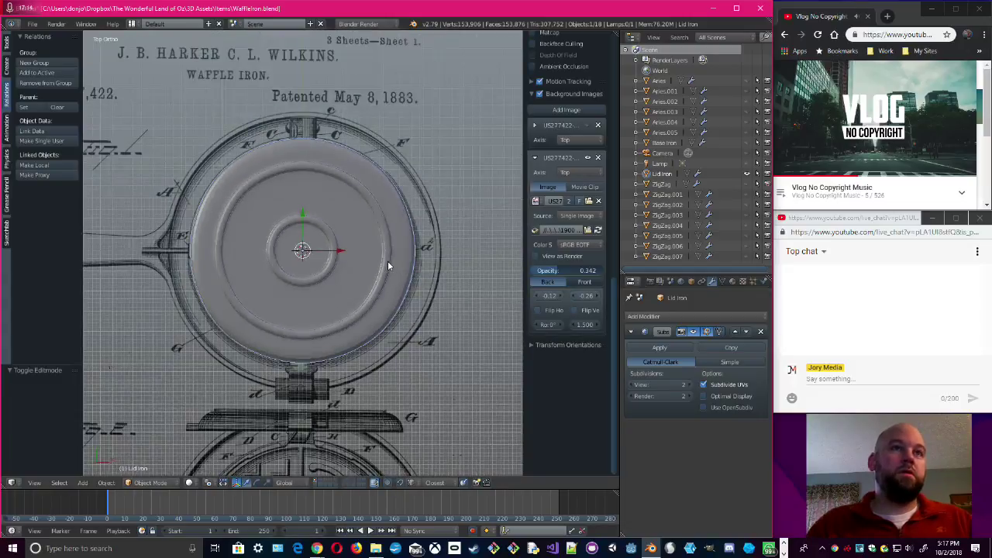
{"action": "scroll", "coordinate": [389, 266], "scroll_direction": "down", "scroll_amount": 2}
{"action": "middle_click_drag", "start_coordinate": [362, 316], "coordinate": [380, 174], "text": "shift"}
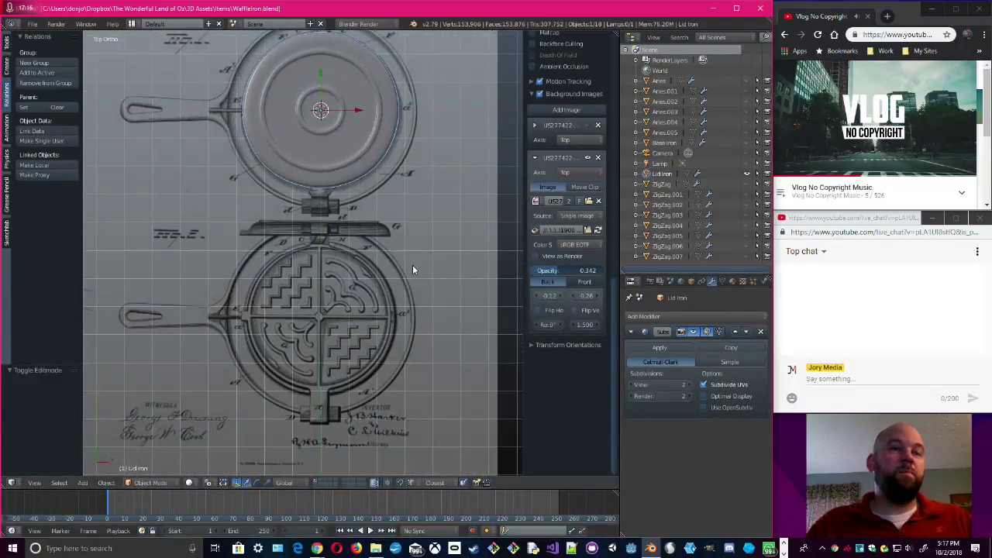
{"action": "middle_click_drag", "start_coordinate": [386, 295], "coordinate": [450, 262], "text": "shift"}
{"action": "scroll", "coordinate": [463, 274], "scroll_direction": "up", "scroll_amount": 2}
{"action": "middle_click_drag", "start_coordinate": [414, 168], "coordinate": [344, 310], "text": "shift"}
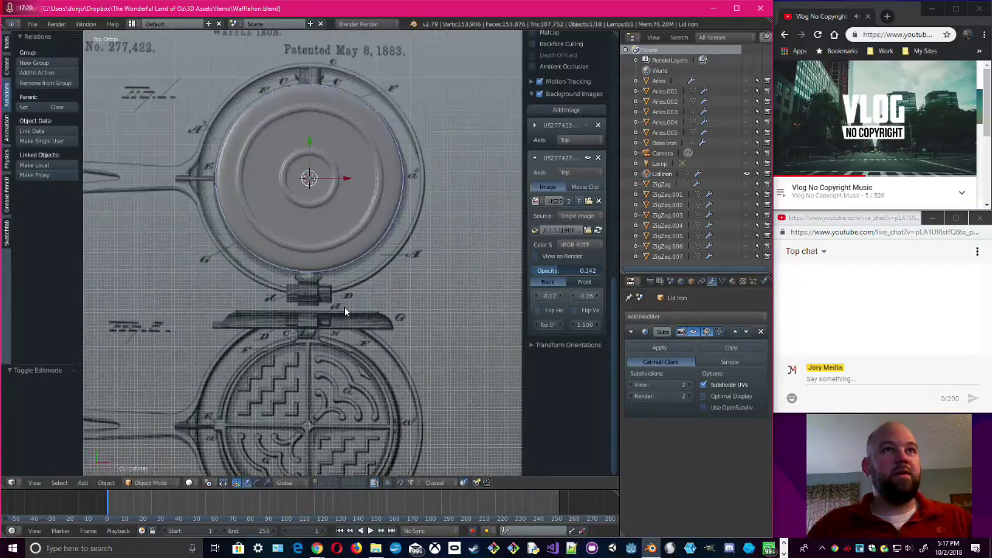
{"action": "scroll", "coordinate": [352, 182], "scroll_direction": "up", "scroll_amount": 2}
{"action": "middle_click_drag", "start_coordinate": [352, 182], "coordinate": [168, 241], "text": "shift"}
{"action": "scroll", "coordinate": [264, 298], "scroll_direction": "up", "scroll_amount": 2}
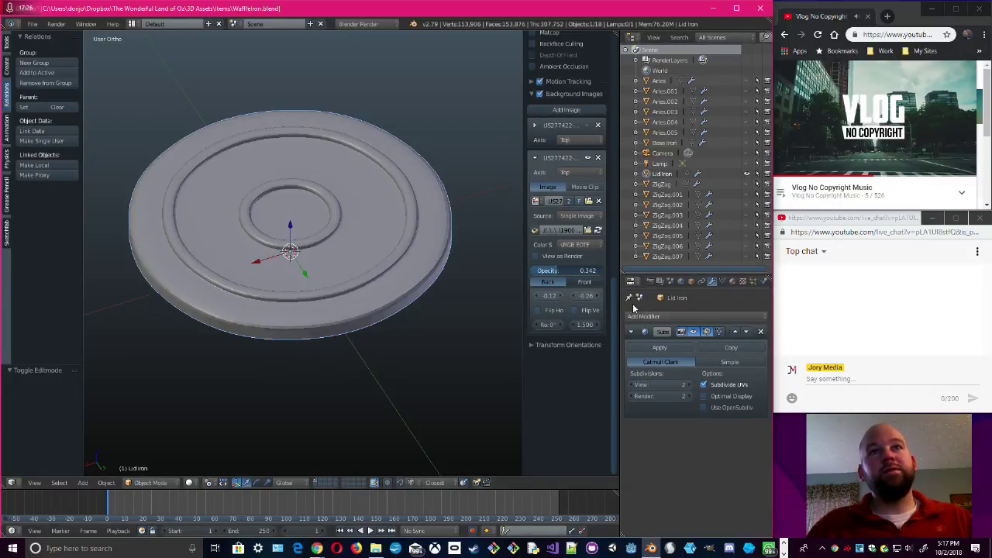
- Unhide the base iron and select it in top view near the blueprint's upper bracket
{"action": "key", "text": "KP_7"}
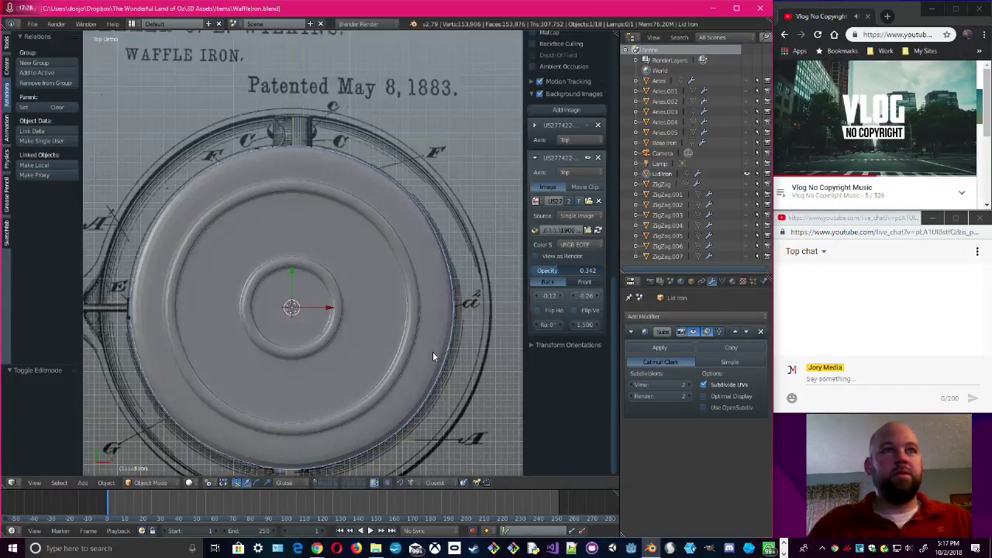
{"action": "scroll", "coordinate": [339, 128], "scroll_direction": "up", "scroll_amount": 4}
{"action": "scroll", "coordinate": [311, 324], "scroll_direction": "up", "scroll_amount": 2}
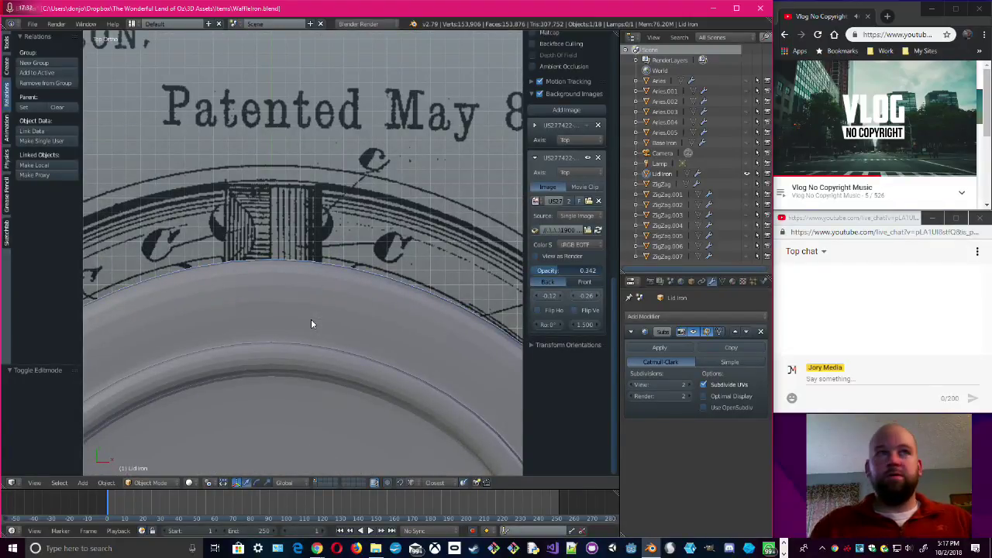
{"action": "middle_click_drag", "start_coordinate": [327, 277], "coordinate": [326, 301], "text": "shift"}
{"action": "scroll", "coordinate": [360, 294], "scroll_direction": "up", "scroll_amount": 2}
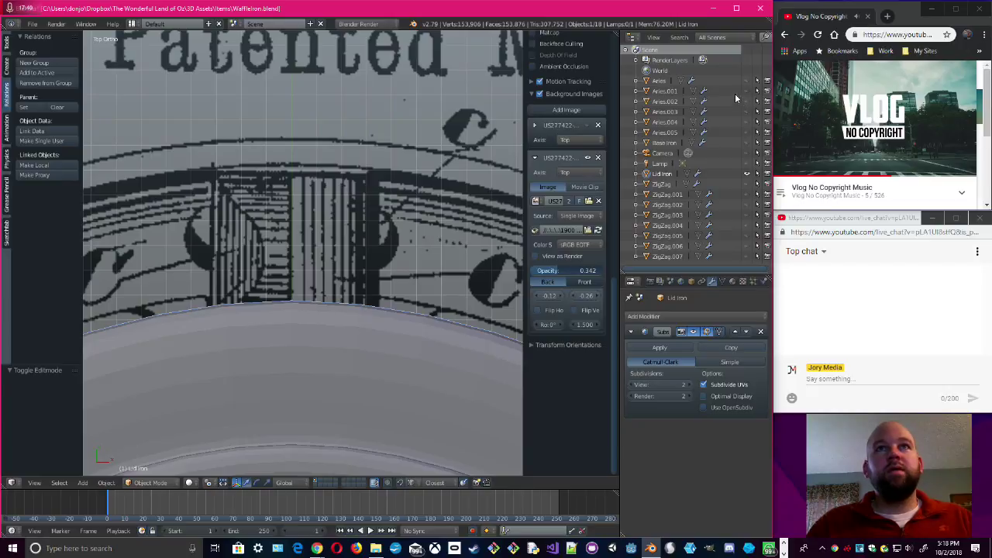
{"action": "left_click", "coordinate": [747, 143]}
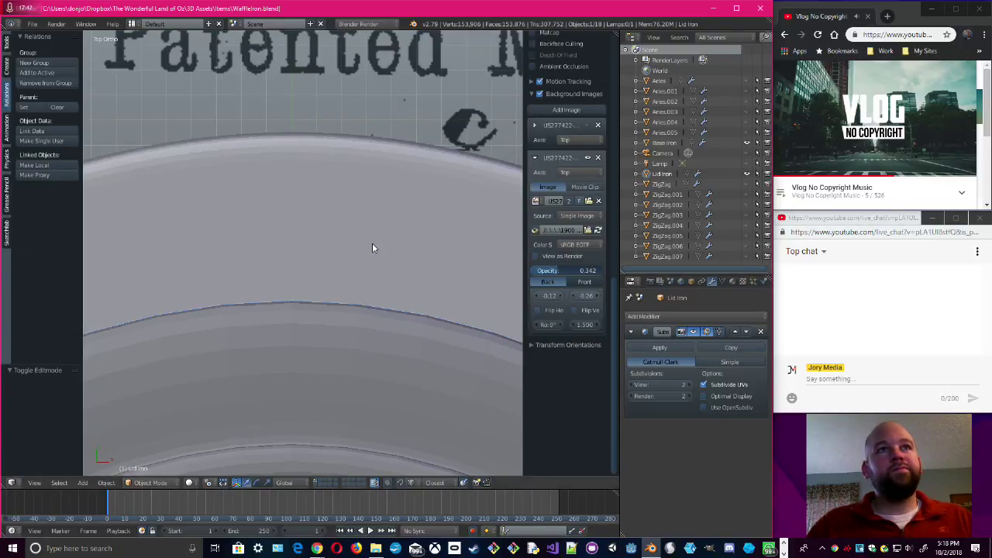
{"action": "right_click", "coordinate": [362, 214]}
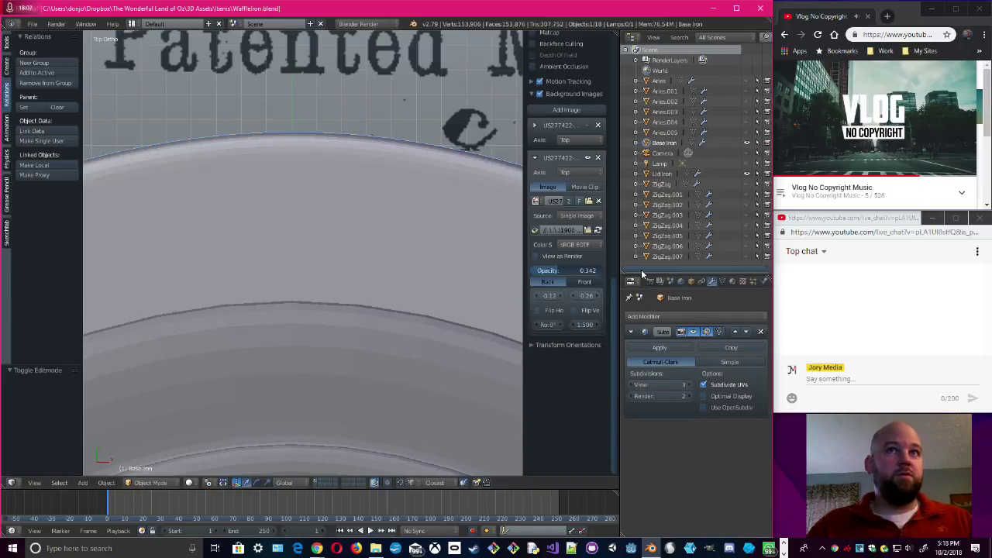
- Turn off viewport display of the base iron's subdivision modifier and show the wireframe over the blueprint's upper bracket from above
{"action": "left_click", "coordinate": [693, 331]}
{"action": "mouse_move", "coordinate": [422, 266]}
{"action": "middle_mouse_down"}
{"action": "mouse_move", "coordinate": [417, 282]}
{"action": "mouse_move", "coordinate": [321, 277]}
{"action": "mouse_move", "coordinate": [318, 305]}
{"action": "middle_mouse_up"}
{"action": "key", "text": "z"}
{"action": "key", "text": "KP_7"}
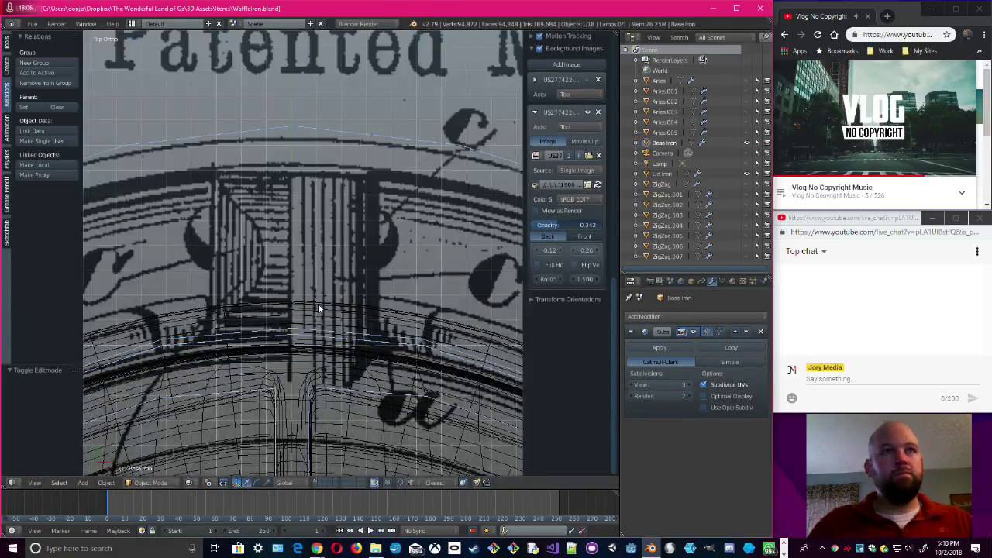
{"action": "scroll", "coordinate": [301, 234], "scroll_direction": "down", "scroll_amount": 1}
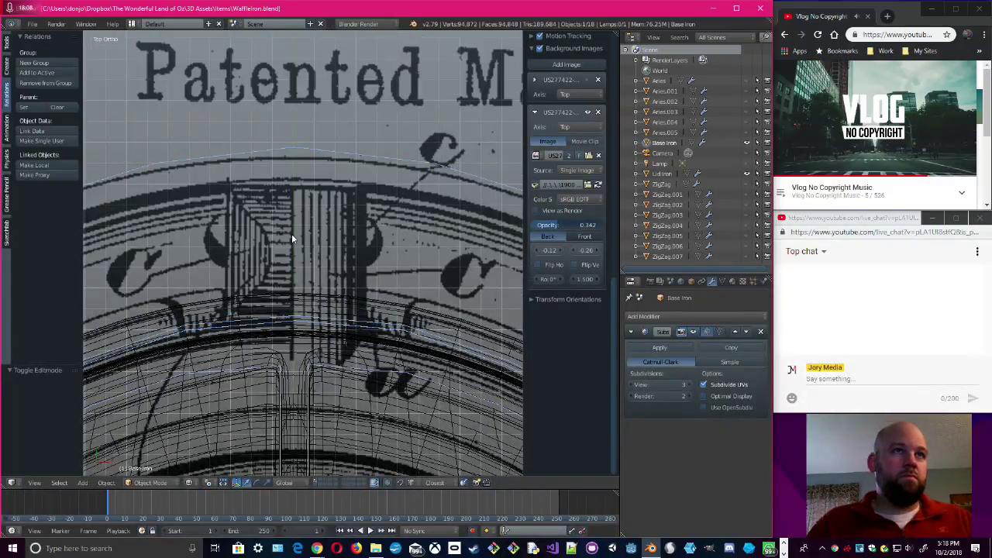
- Enter Edit Mode on the base iron, deselect all its geometry and hide the lid
{"action": "left_click", "coordinate": [159, 483]}
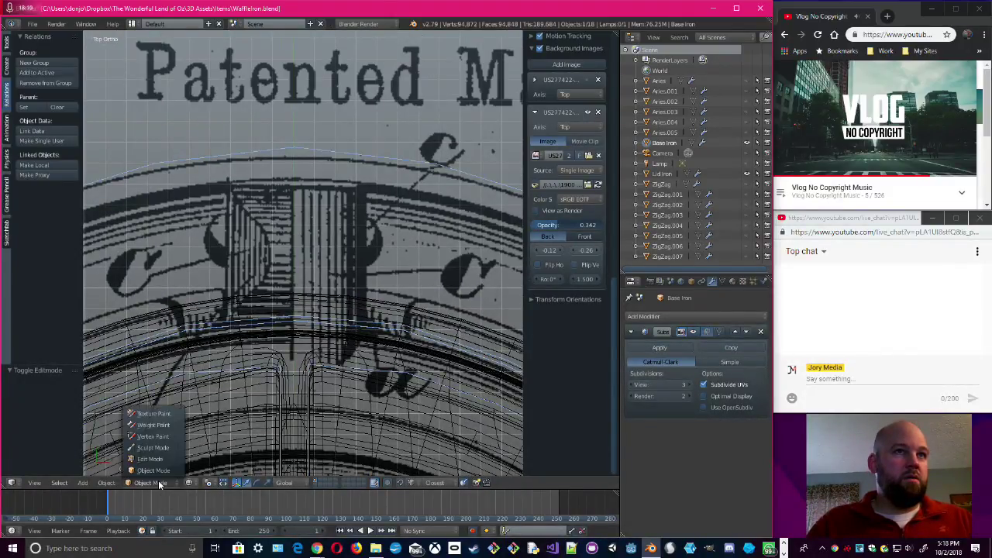
{"action": "left_click", "coordinate": [151, 459]}
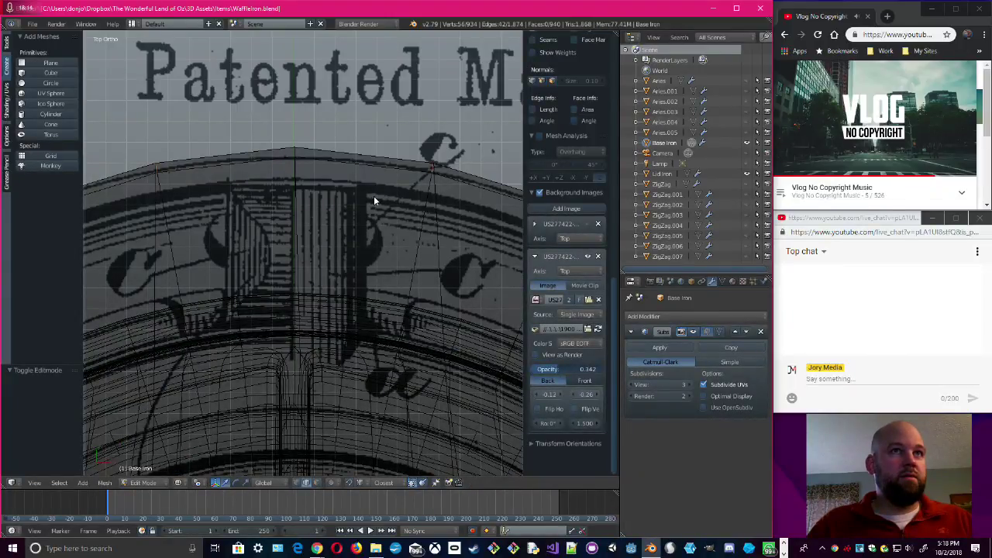
{"action": "key", "text": "a"}
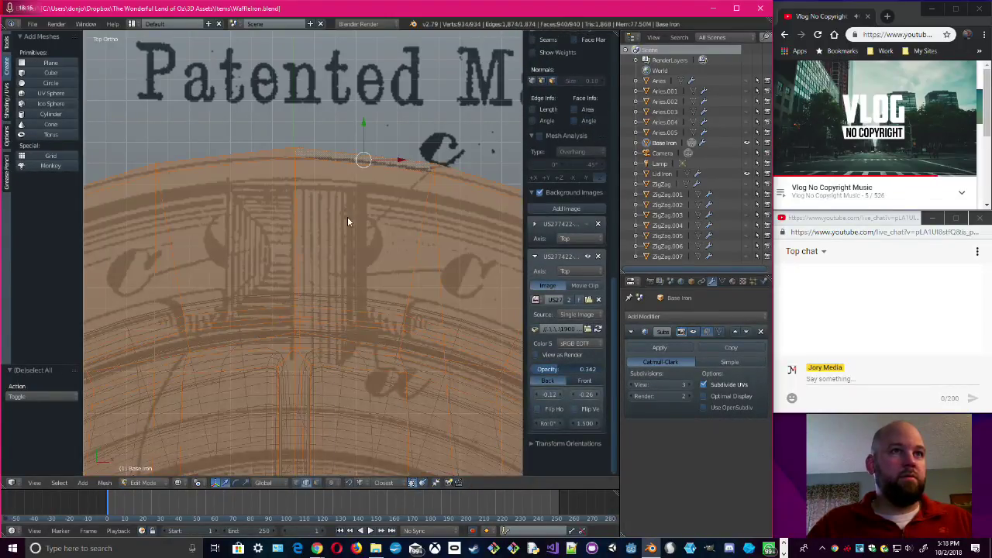
{"action": "key", "text": "a"}
{"action": "mouse_move", "coordinate": [392, 325]}
{"action": "middle_mouse_down"}
{"action": "mouse_move", "coordinate": [346, 317]}
{"action": "mouse_move", "coordinate": [355, 331]}
{"action": "middle_mouse_up"}
{"action": "key", "text": "z"}
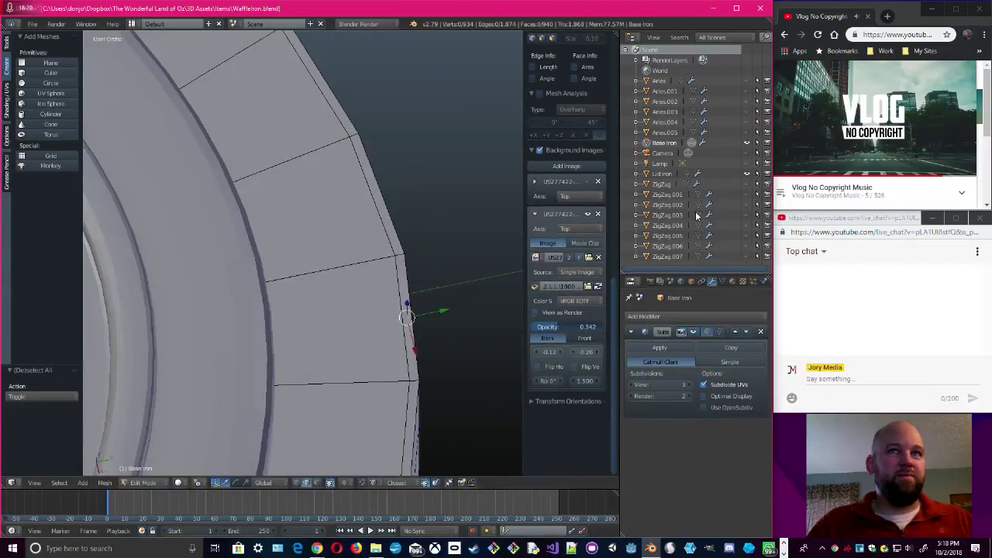
{"action": "left_click", "coordinate": [747, 174]}
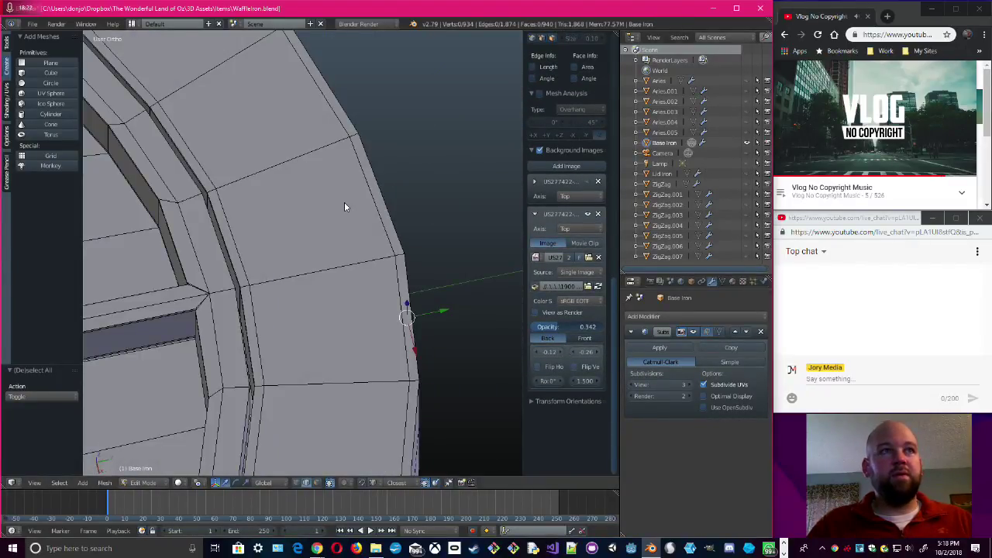
- Compare the base iron's outer rim with the blueprint's upper bracket, alternating solid and wireframe shading and ending in top view
{"action": "key", "text": "KP_7"}
{"action": "key", "text": "z"}
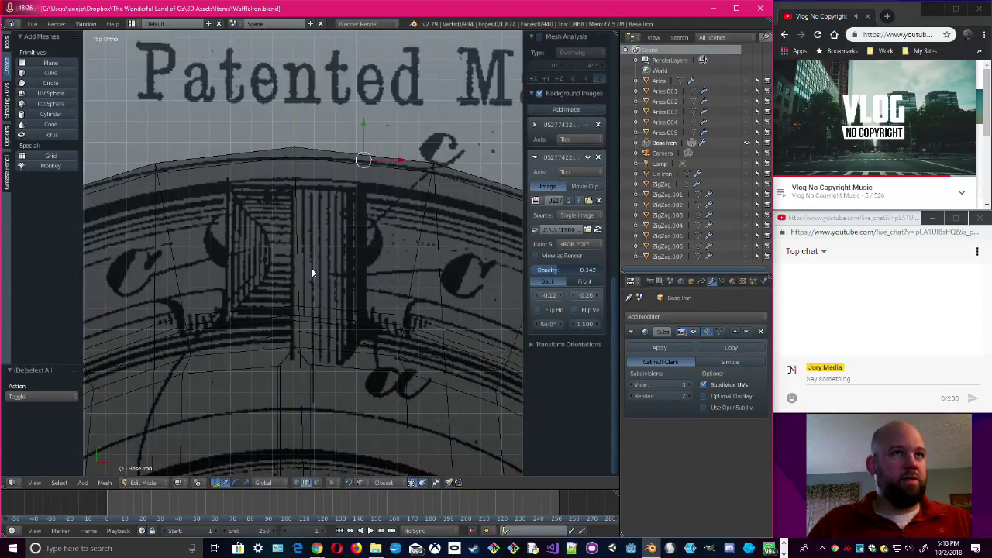
{"action": "key", "text": "z"}
{"action": "key", "text": "z"}
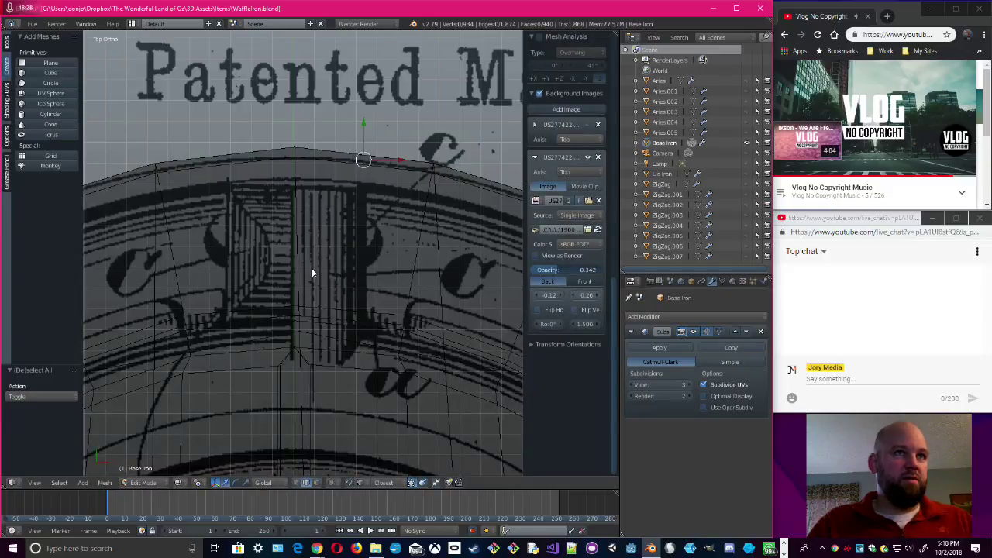
{"action": "key", "text": "z"}
{"action": "key", "text": "z"}
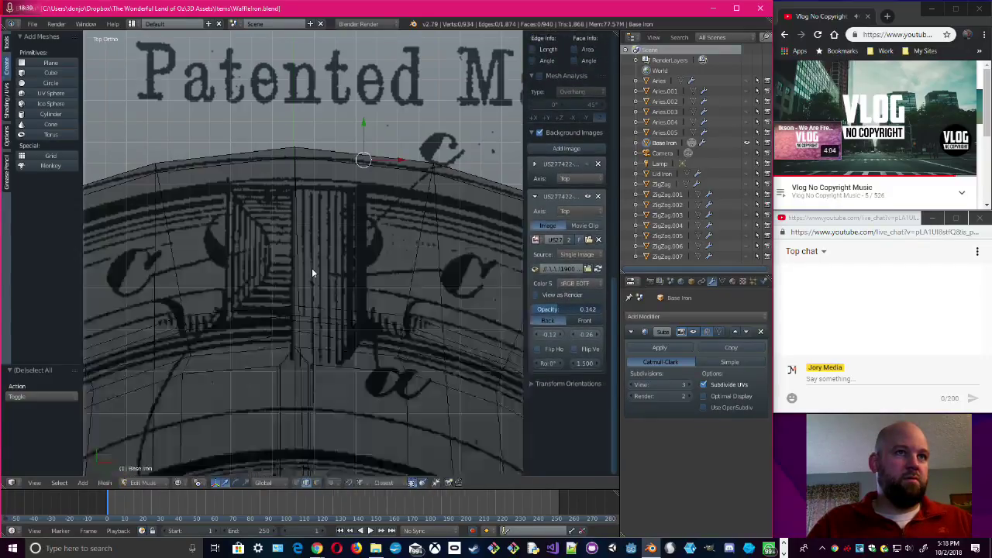
{"action": "key", "text": "z"}
{"action": "mouse_move", "coordinate": [343, 328]}
{"action": "middle_mouse_down"}
{"action": "mouse_move", "coordinate": [252, 285]}
{"action": "mouse_move", "coordinate": [215, 221]}
{"action": "mouse_move", "coordinate": [222, 259]}
{"action": "mouse_move", "coordinate": [352, 329]}
{"action": "middle_mouse_up"}
{"action": "key", "text": "z"}
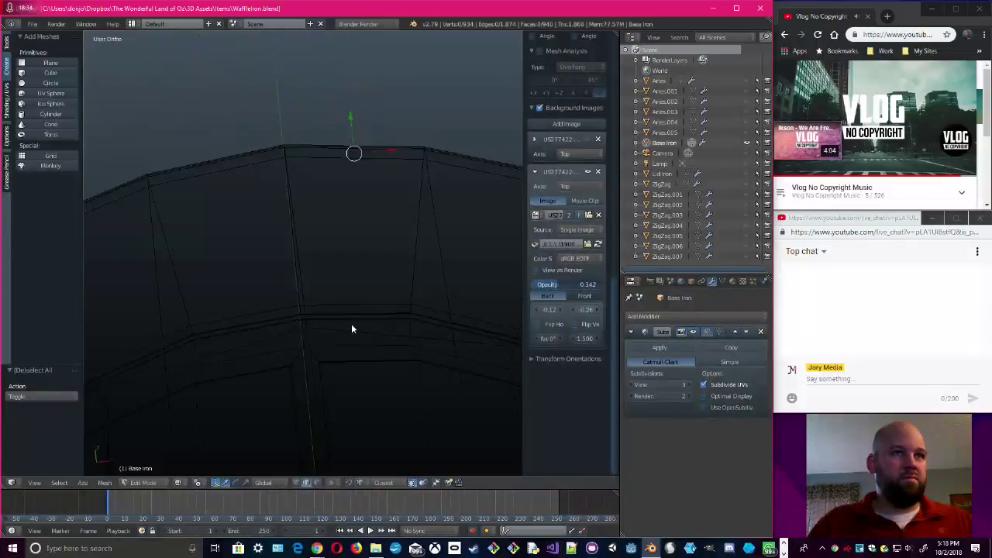
{"action": "key", "text": "KP_7"}
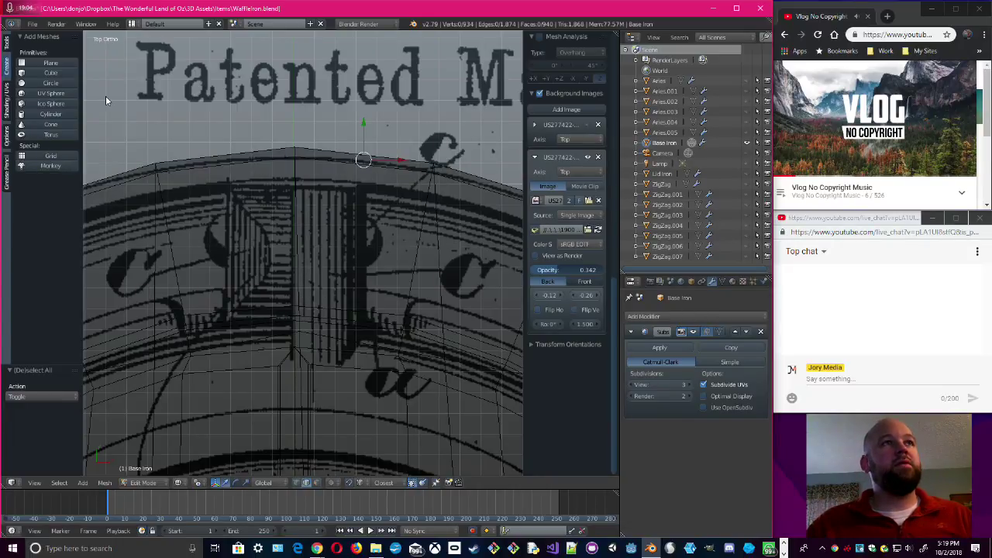
- Add a cube as a separate object in Object Mode and scale it by 0.131 over the blueprint's circular iron
{"action": "left_click", "coordinate": [44, 78]}
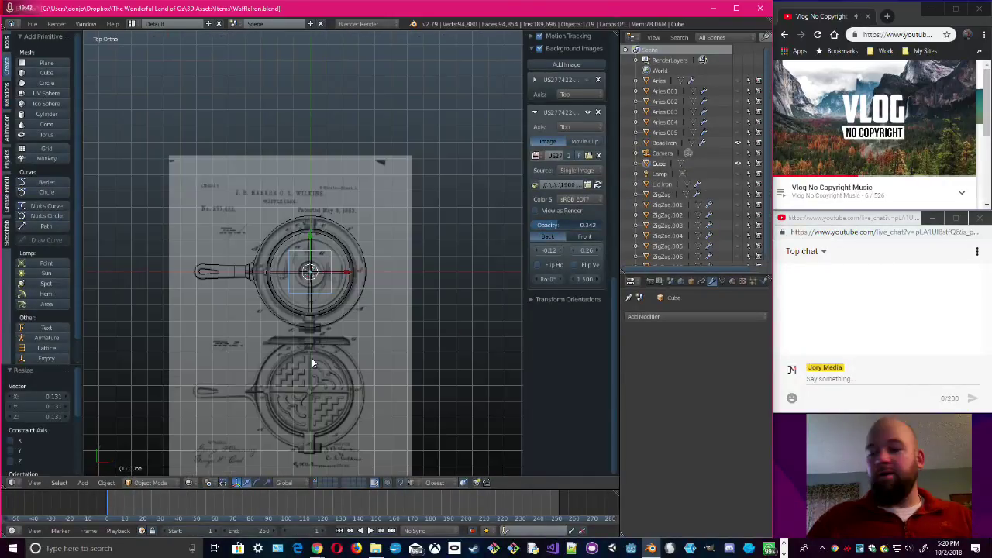
{"action": "scroll", "coordinate": [409, 348], "scroll_direction": "up", "scroll_amount": 5}
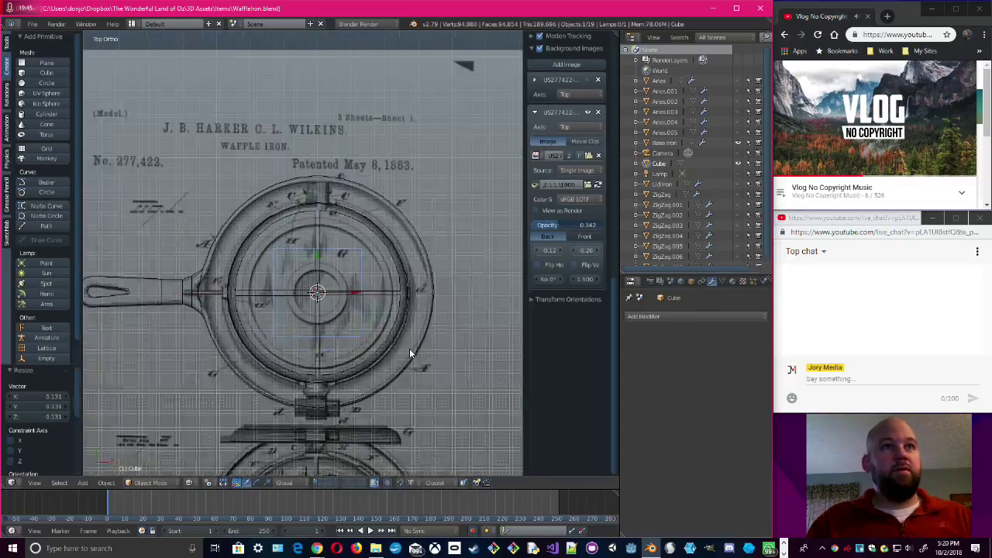